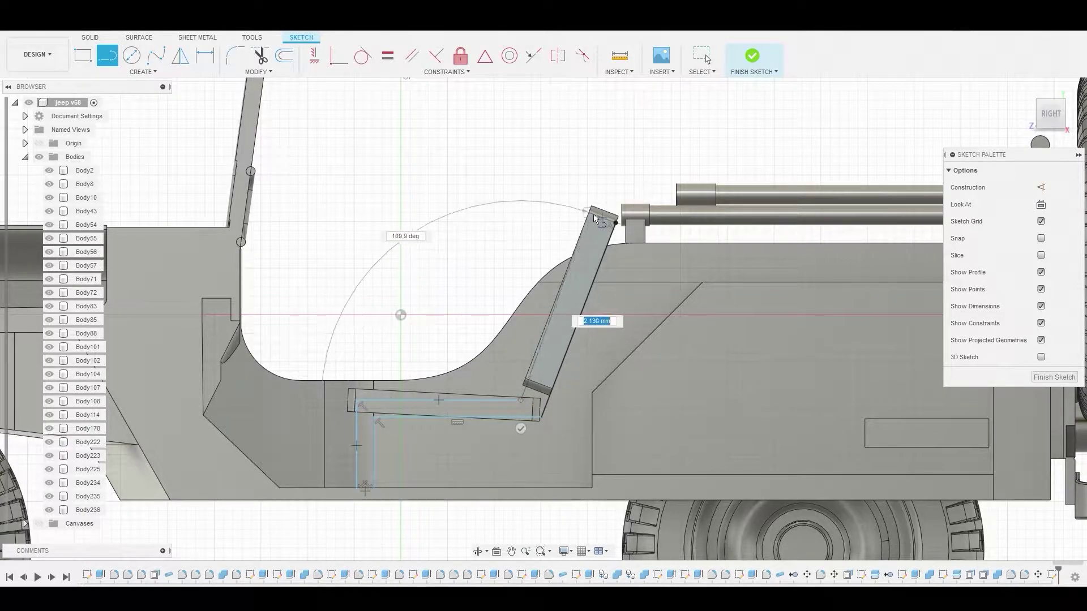
Close the seat frame profile with a line about 2.1 mm long running up the backrest to its upper end
{"action": "left_click", "coordinate": [595, 217]}
{"action": "right_click", "coordinate": [595, 217]}
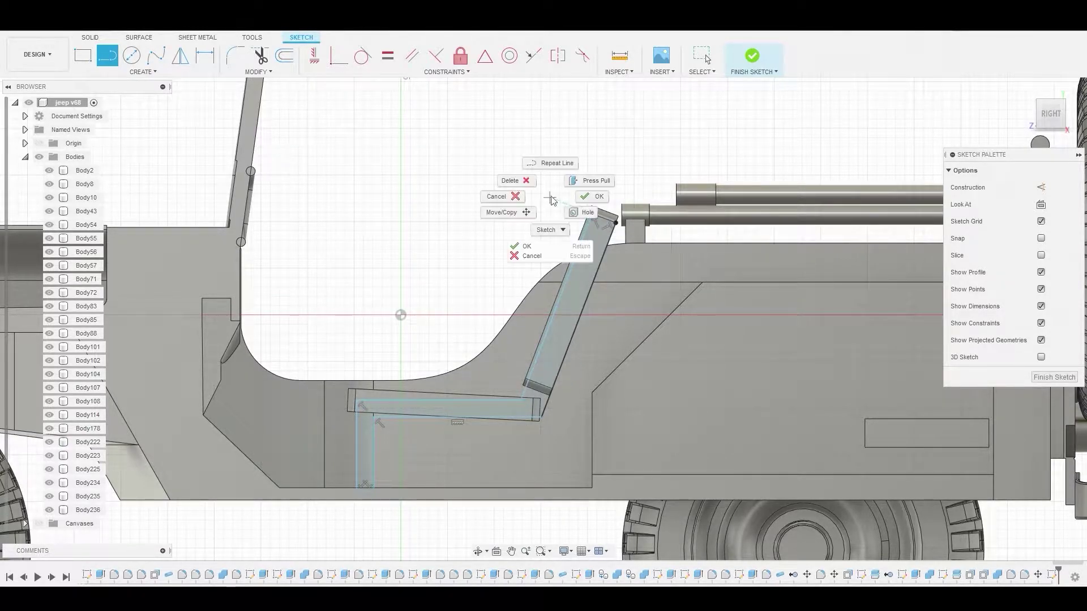
{"action": "left_click", "coordinate": [589, 191]}
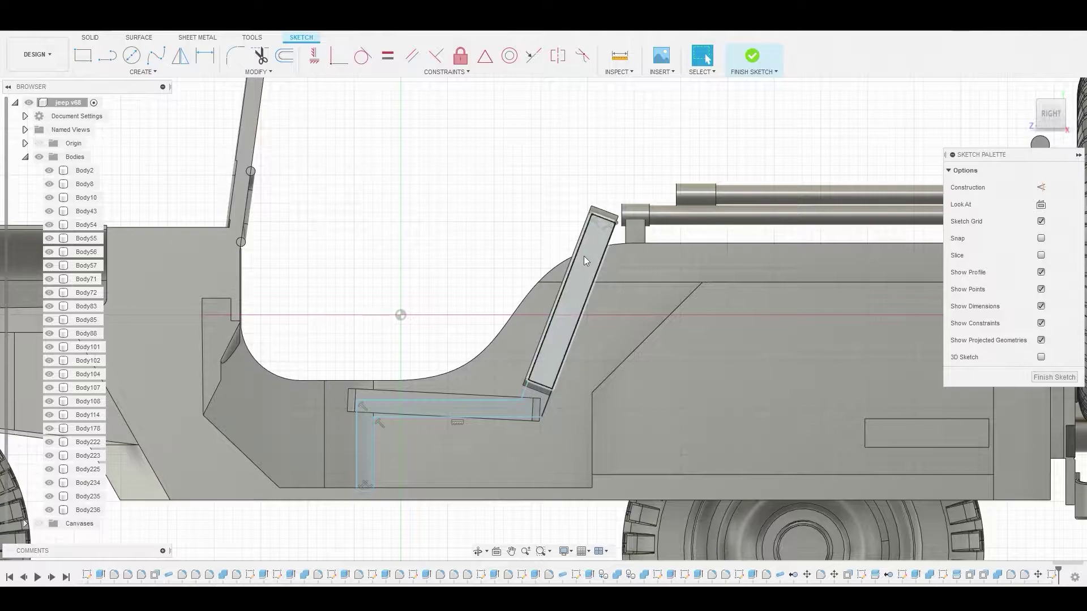
Extrude the two seat frame profiles across the seat's width by -1.997 mm as a new body
{"action": "left_click", "coordinate": [583, 256]}
{"action": "scroll", "coordinate": [555, 351], "scroll_direction": "up", "scroll_amount": 3}
{"action": "left_click", "coordinate": [512, 439], "text": "shift"}
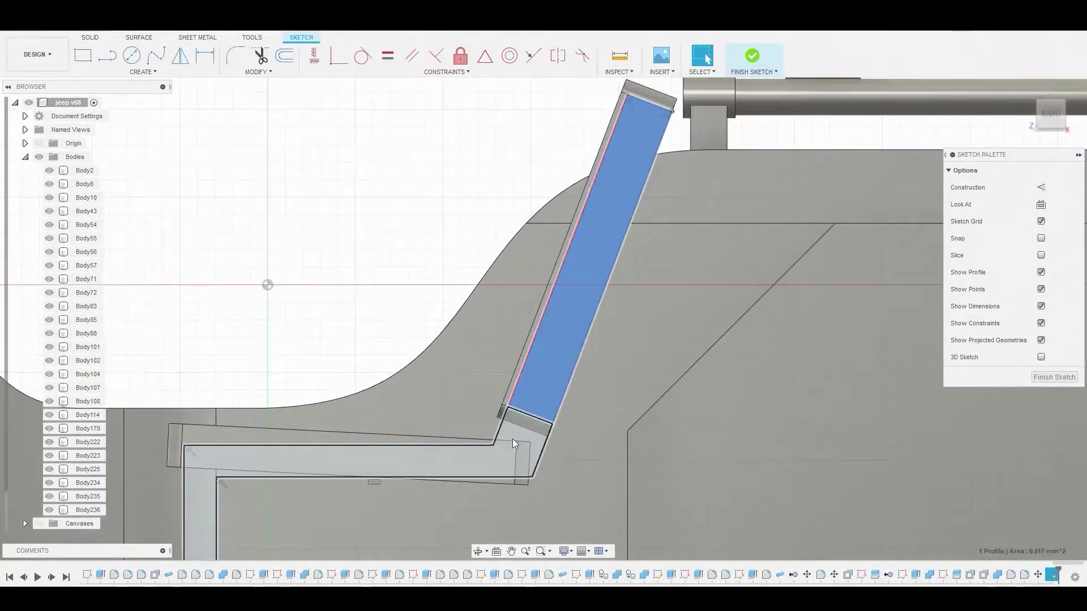
{"action": "right_click", "coordinate": [511, 441]}
{"action": "left_click", "coordinate": [539, 430]}
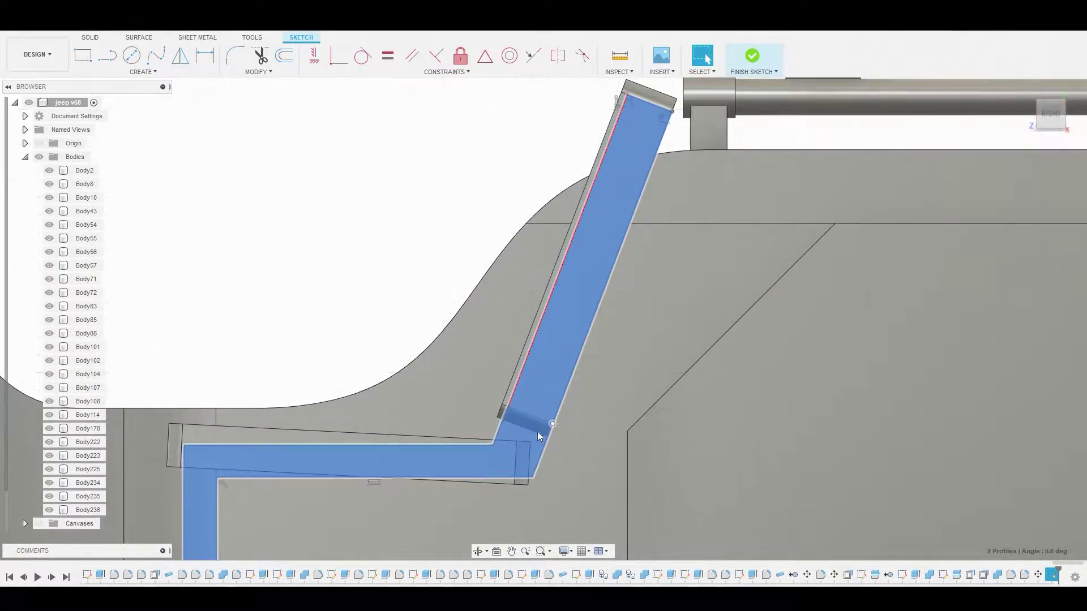
{"action": "scroll", "coordinate": [502, 415], "scroll_direction": "down", "scroll_amount": 3}
{"action": "middle_click_drag", "start_coordinate": [503, 416], "coordinate": [651, 464], "text": "shift"}
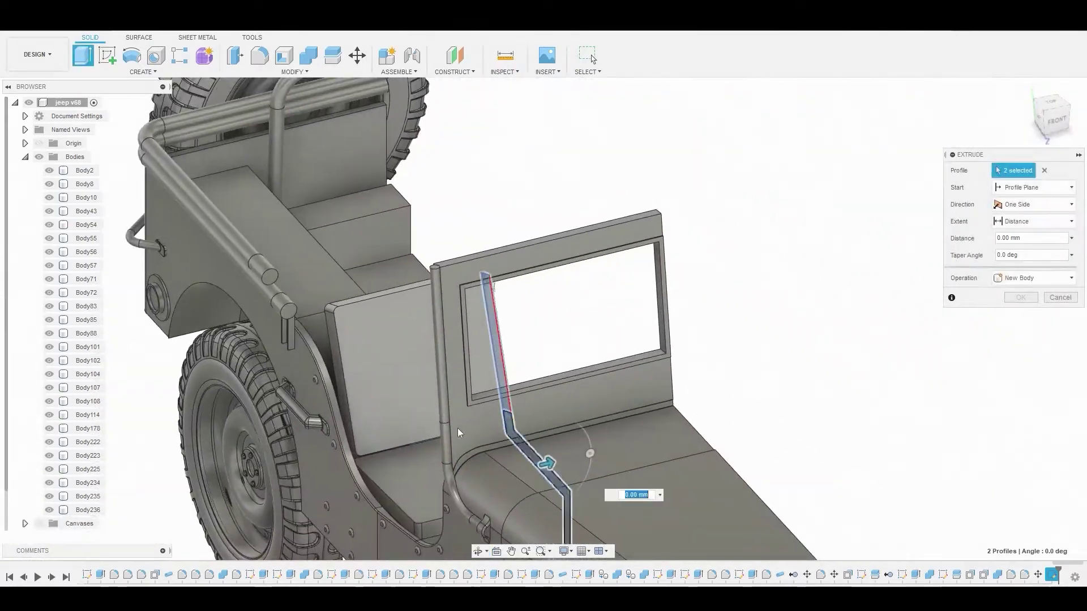
{"action": "left_click", "coordinate": [338, 350]}
{"action": "left_click_drag", "start_coordinate": [368, 510], "coordinate": [390, 505]}
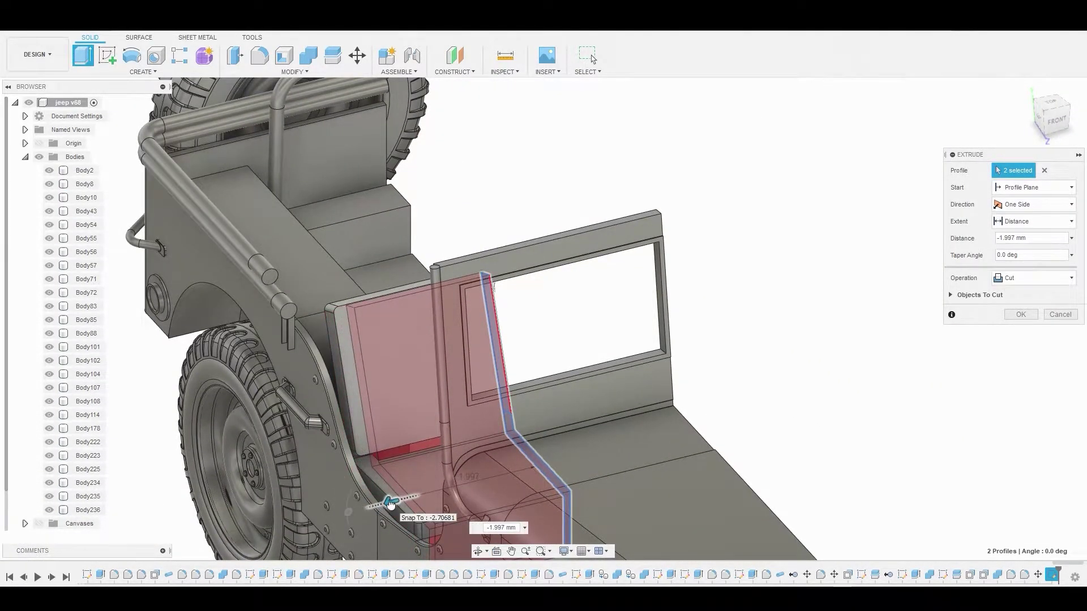
{"action": "left_click", "coordinate": [1024, 282]}
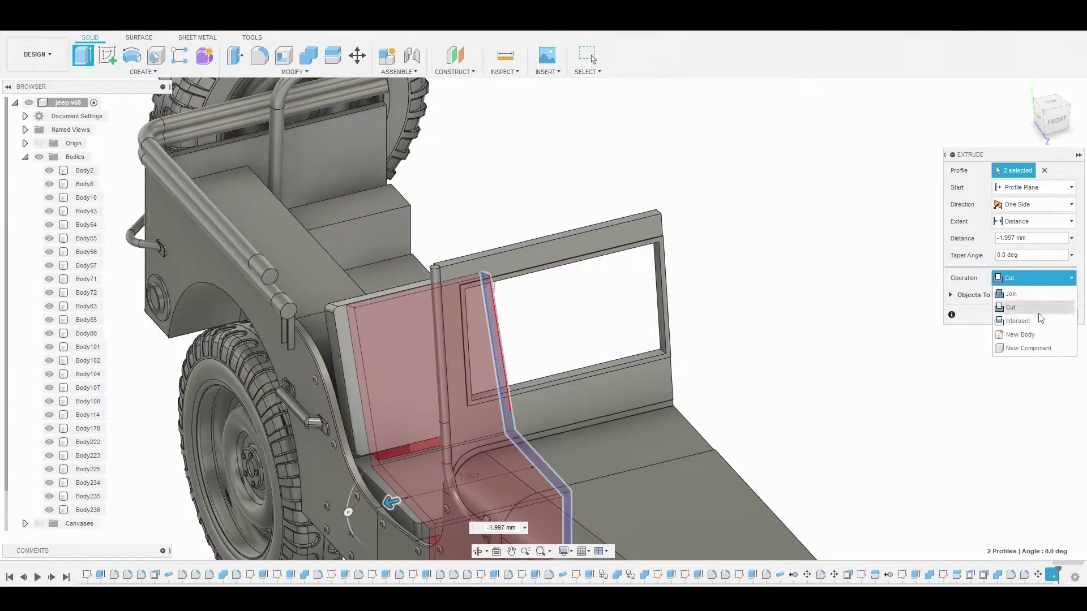
{"action": "left_click", "coordinate": [1040, 336]}
{"action": "left_click", "coordinate": [1028, 313]}
Hide the seat and backrest cushion bodies, Body55 and Body56
{"action": "middle_click_drag", "start_coordinate": [898, 286], "coordinate": [596, 359], "text": "shift"}
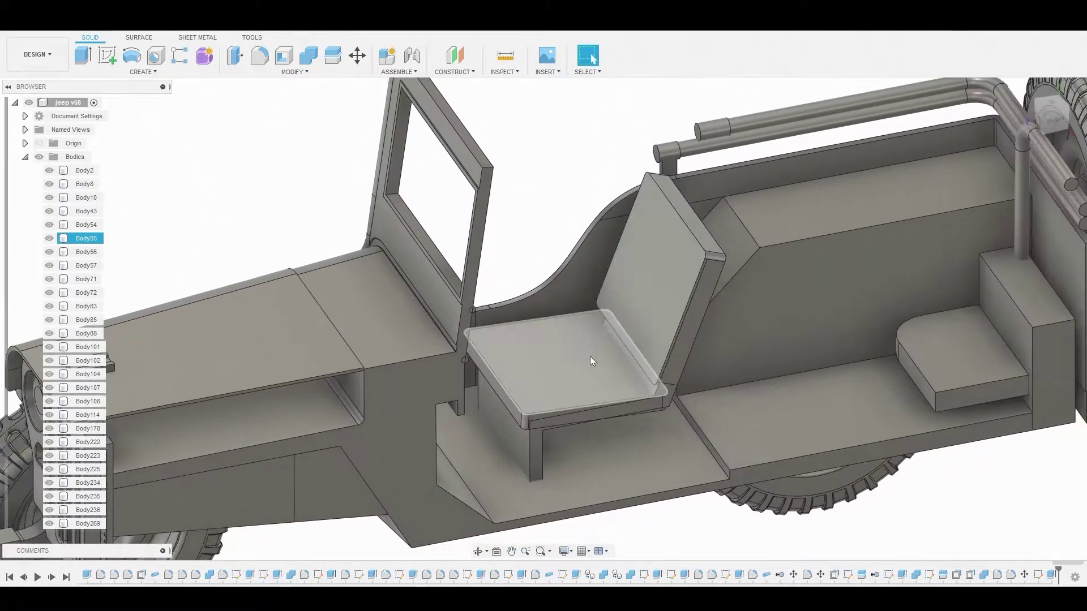
{"action": "left_click", "coordinate": [86, 241]}
{"action": "left_click", "coordinate": [62, 252], "text": "ctrl"}
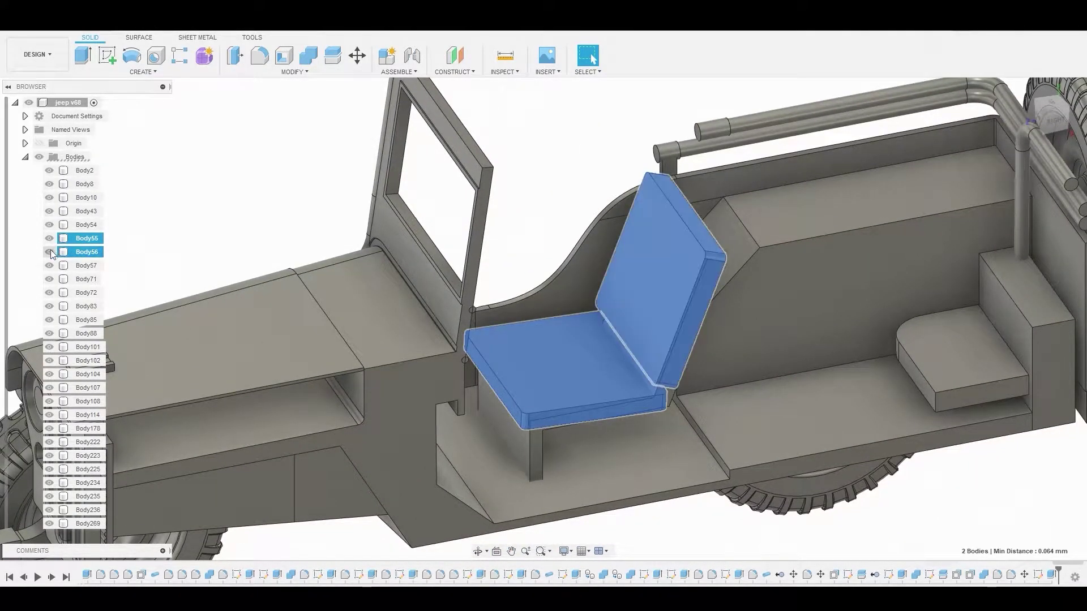
{"action": "left_click", "coordinate": [49, 242]}
{"action": "left_click", "coordinate": [213, 204]}
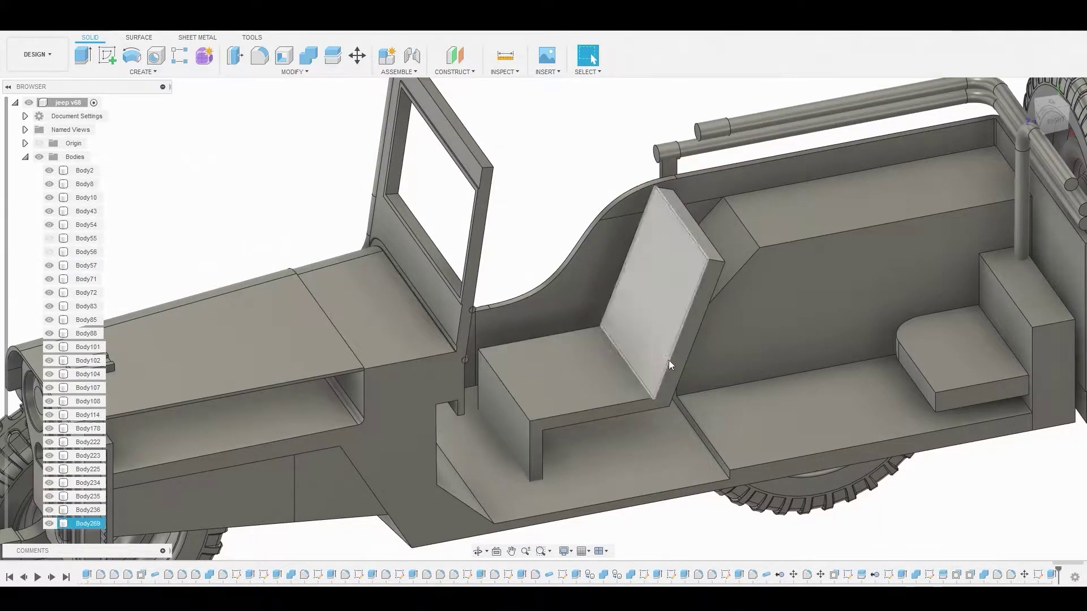
Fillet the two upper corner edges of the seat frame's backrest with a 0.684 mm radius
{"action": "middle_click_drag", "start_coordinate": [668, 360], "coordinate": [645, 345], "text": "shift"}
{"action": "key", "text": "f"}
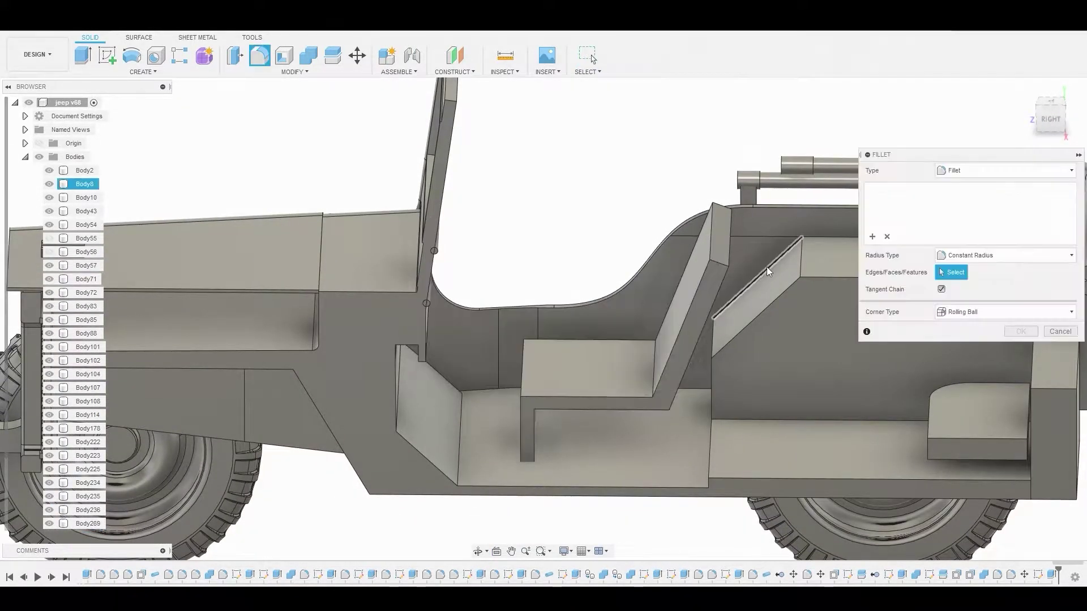
{"action": "middle_click_drag", "start_coordinate": [767, 267], "coordinate": [722, 280], "text": "shift"}
{"action": "left_click", "coordinate": [697, 296]}
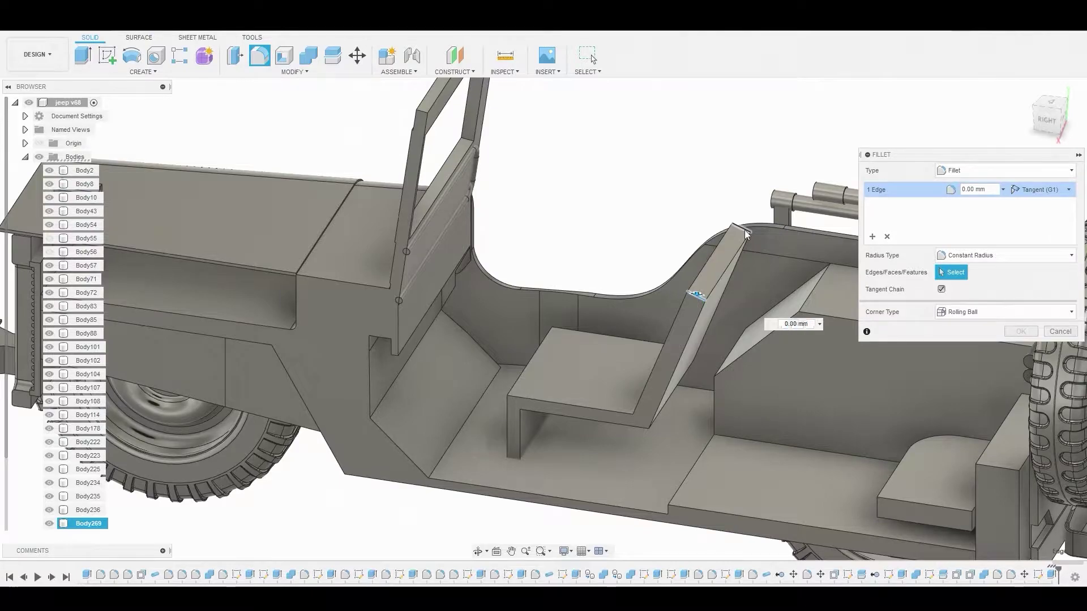
{"action": "scroll", "coordinate": [746, 225], "scroll_direction": "up", "scroll_amount": 5}
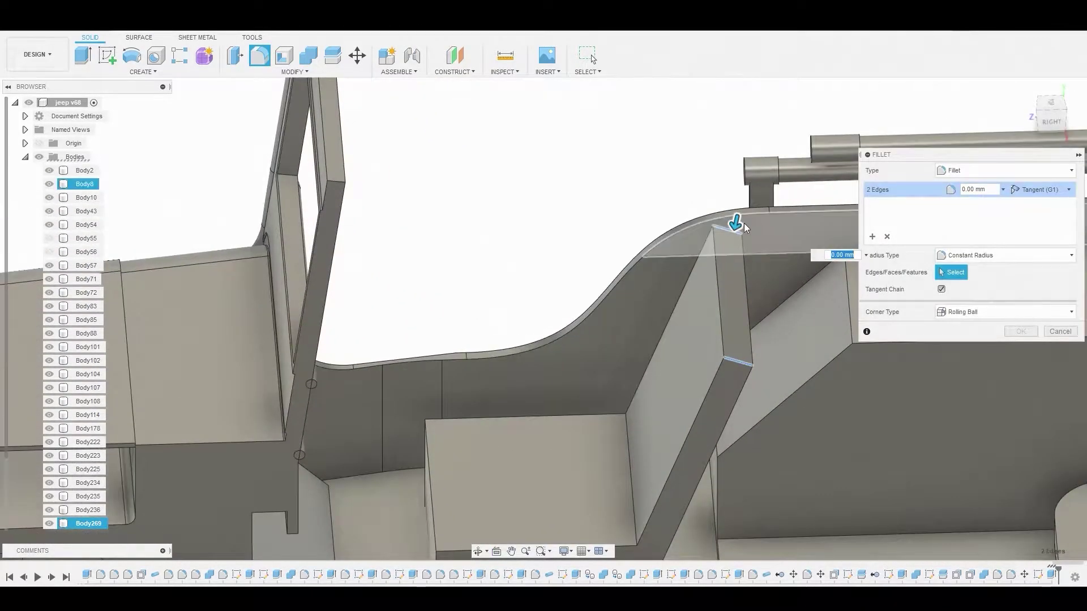
{"action": "left_click_drag", "start_coordinate": [734, 225], "coordinate": [730, 257]}
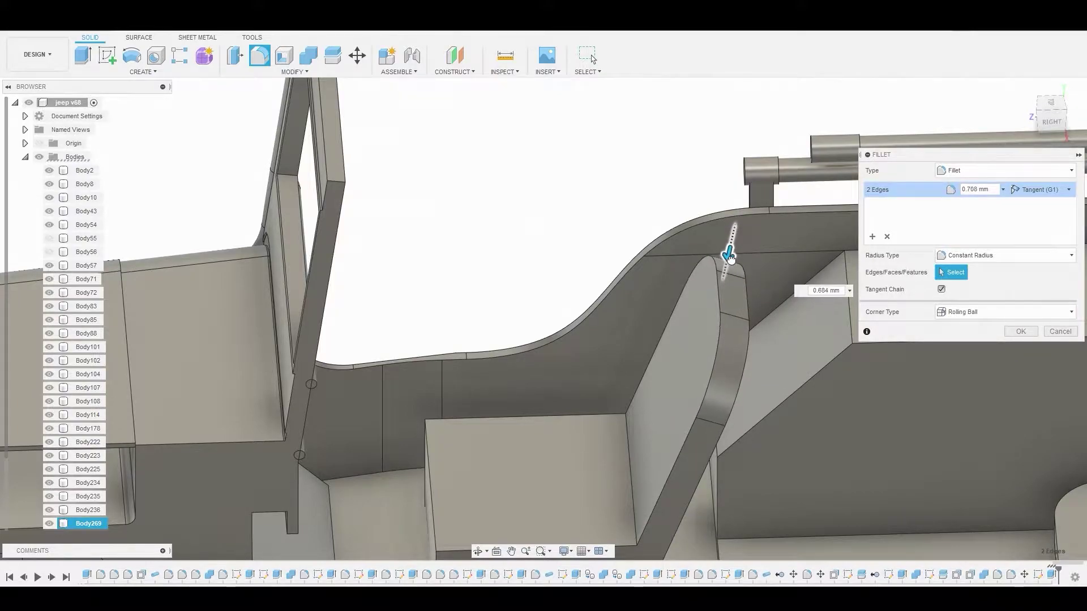
{"action": "middle_click_drag", "start_coordinate": [692, 278], "coordinate": [675, 288], "text": "shift"}
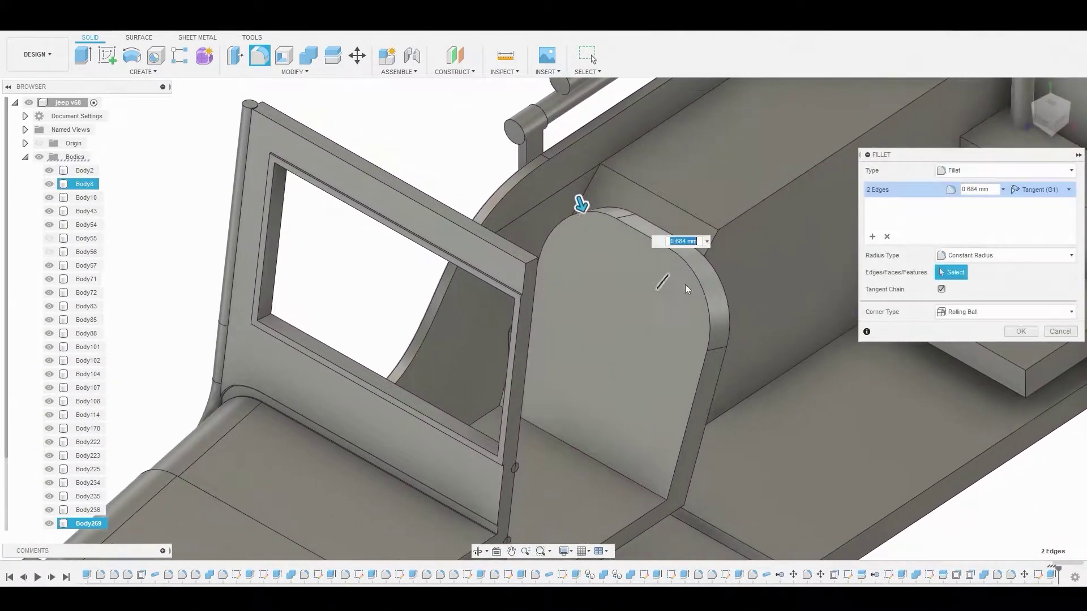
{"action": "left_click", "coordinate": [1021, 331]}
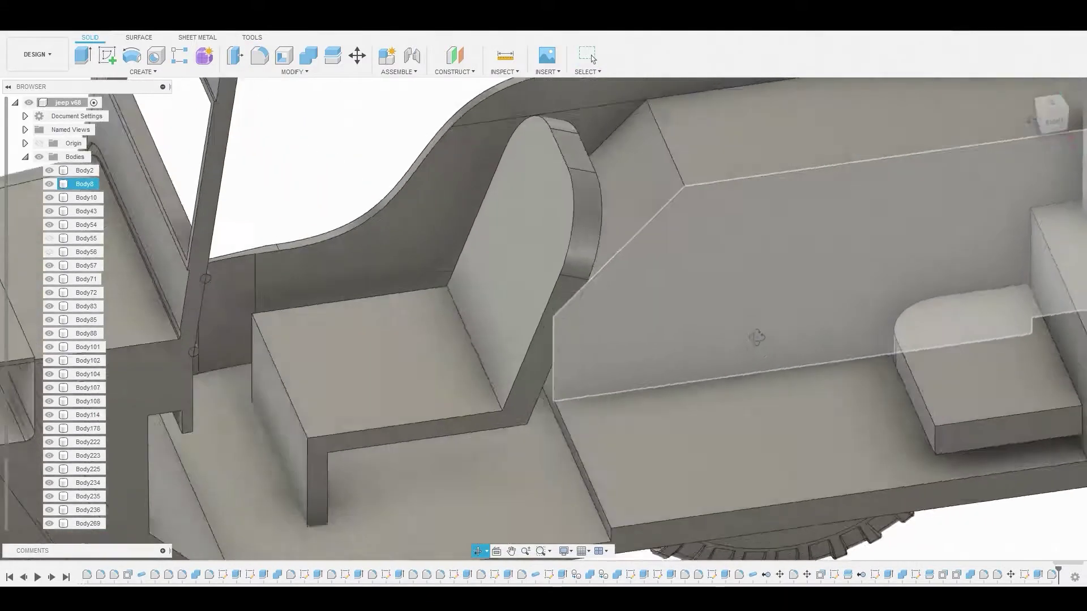
Fillet the two bend edges on the rear and underside of the seat frame with a 0.122 mm radius
{"action": "key", "text": "f"}
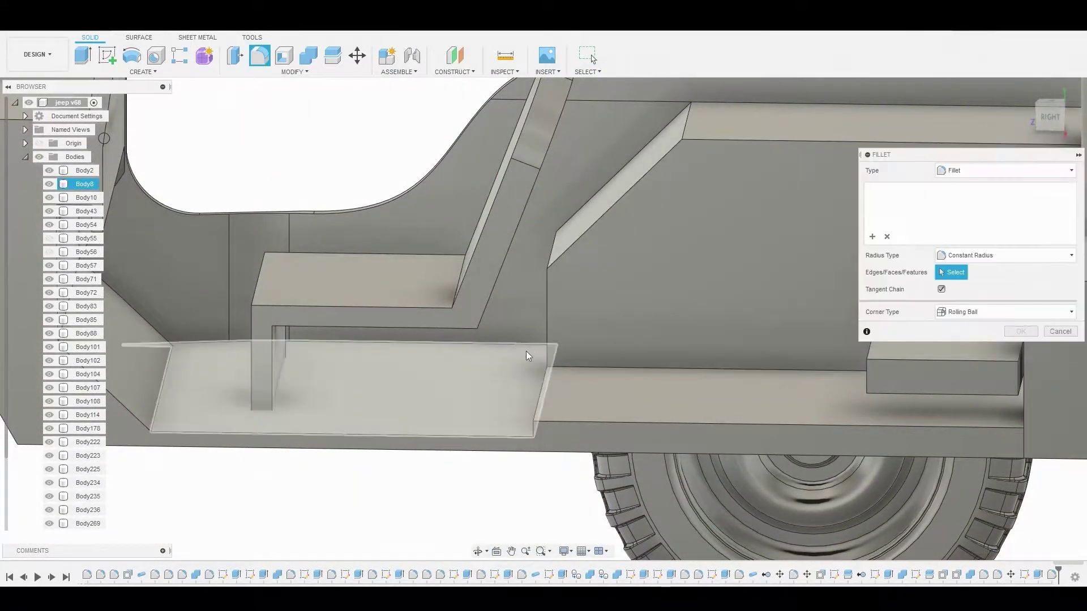
{"action": "middle_click_drag", "start_coordinate": [526, 351], "coordinate": [497, 327], "text": "shift"}
{"action": "left_click", "coordinate": [417, 246]}
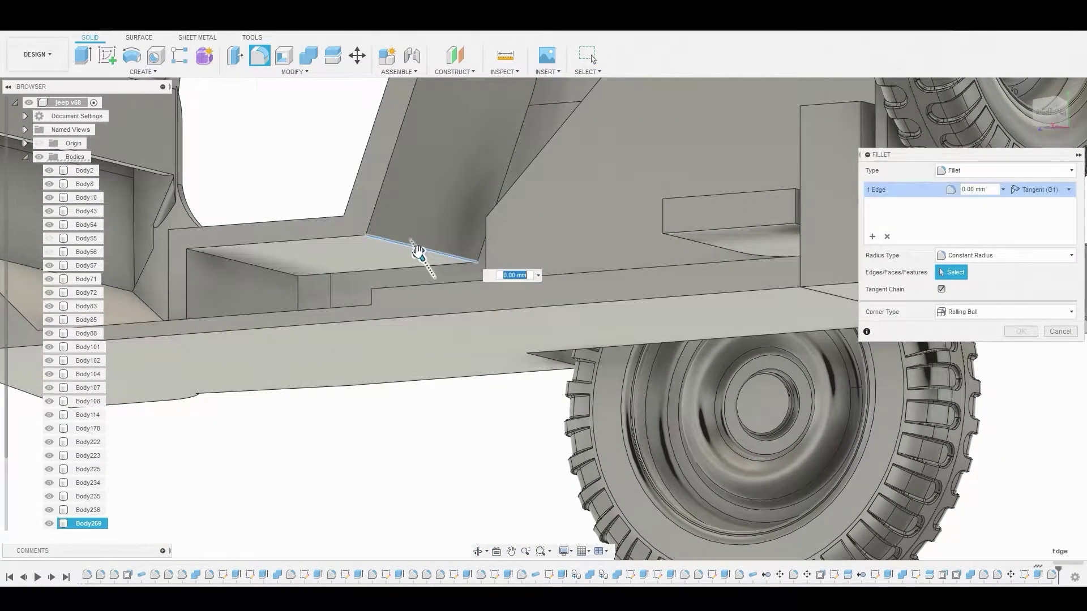
{"action": "left_click", "coordinate": [237, 265]}
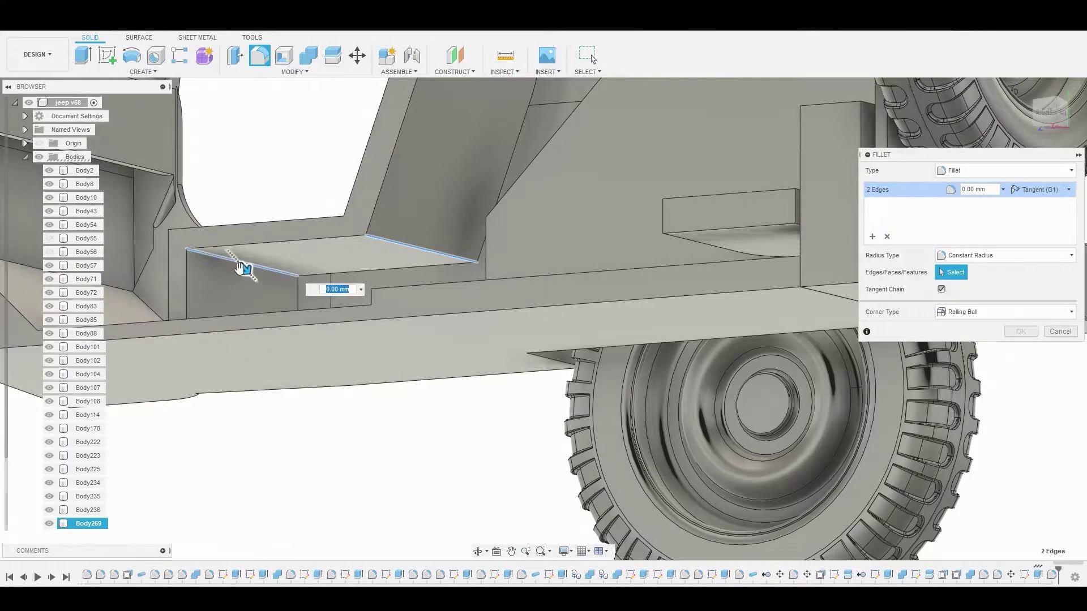
{"action": "left_click_drag", "start_coordinate": [243, 267], "coordinate": [247, 272]}
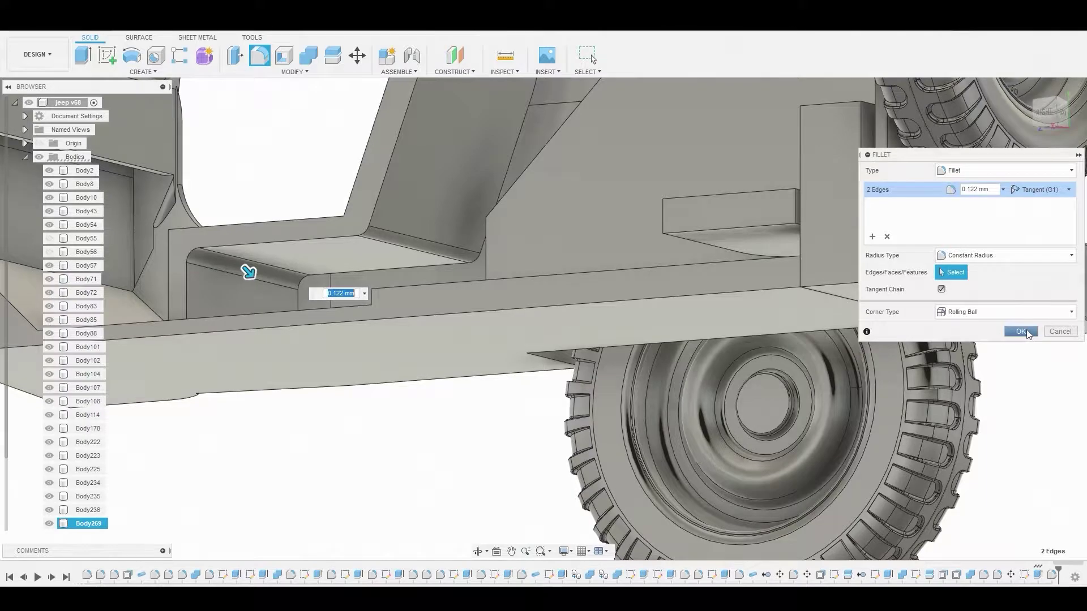
{"action": "left_click", "coordinate": [1027, 331]}
Create a circular pipe along the seat frame's rear and underside edge chain with a 0.127 mm section size, as a new body
{"action": "middle_click_drag", "start_coordinate": [488, 279], "coordinate": [509, 308], "text": "shift"}
{"action": "scroll", "coordinate": [502, 308], "scroll_direction": "down", "scroll_amount": 3}
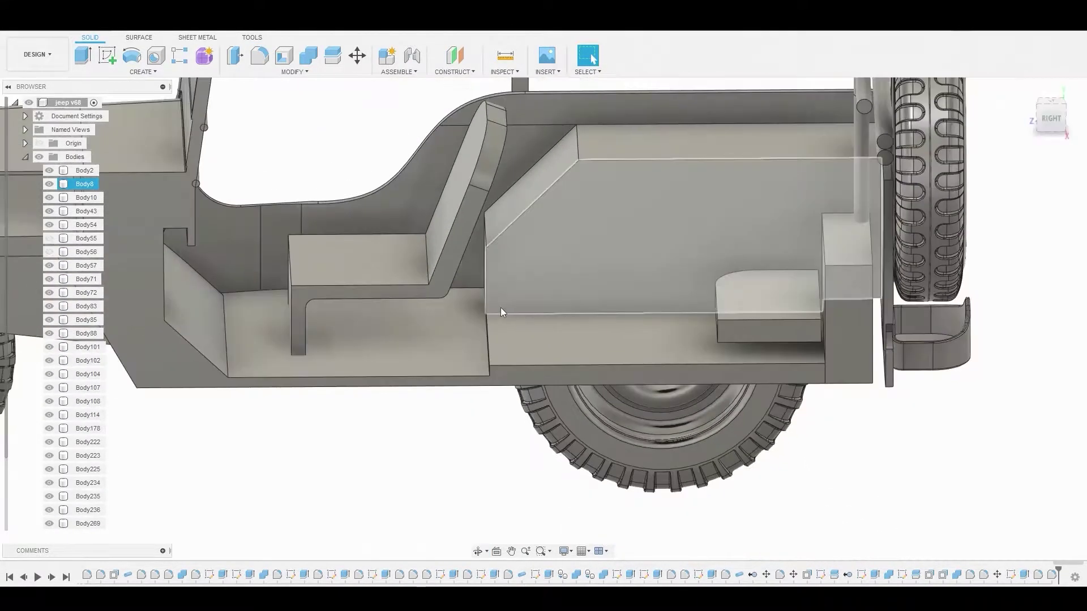
{"action": "left_click", "coordinate": [127, 72]}
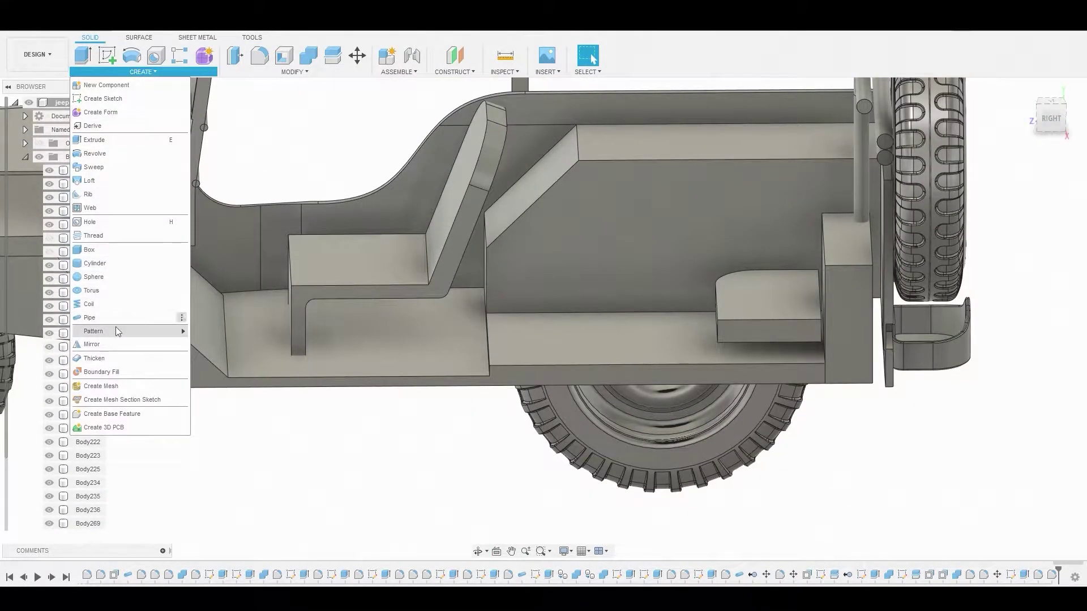
{"action": "left_click", "coordinate": [114, 319]}
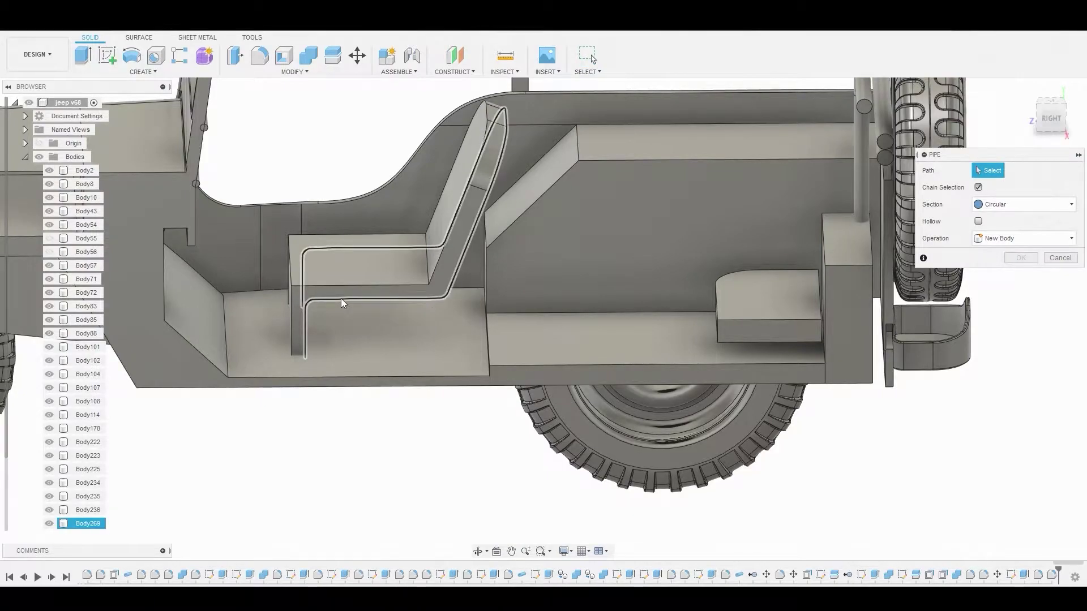
{"action": "left_click", "coordinate": [341, 298]}
{"action": "scroll", "coordinate": [313, 309], "scroll_direction": "up", "scroll_amount": 3}
{"action": "middle_click_drag", "start_coordinate": [302, 340], "coordinate": [202, 391], "text": "shift"}
{"action": "left_click_drag", "start_coordinate": [180, 425], "coordinate": [182, 424]}
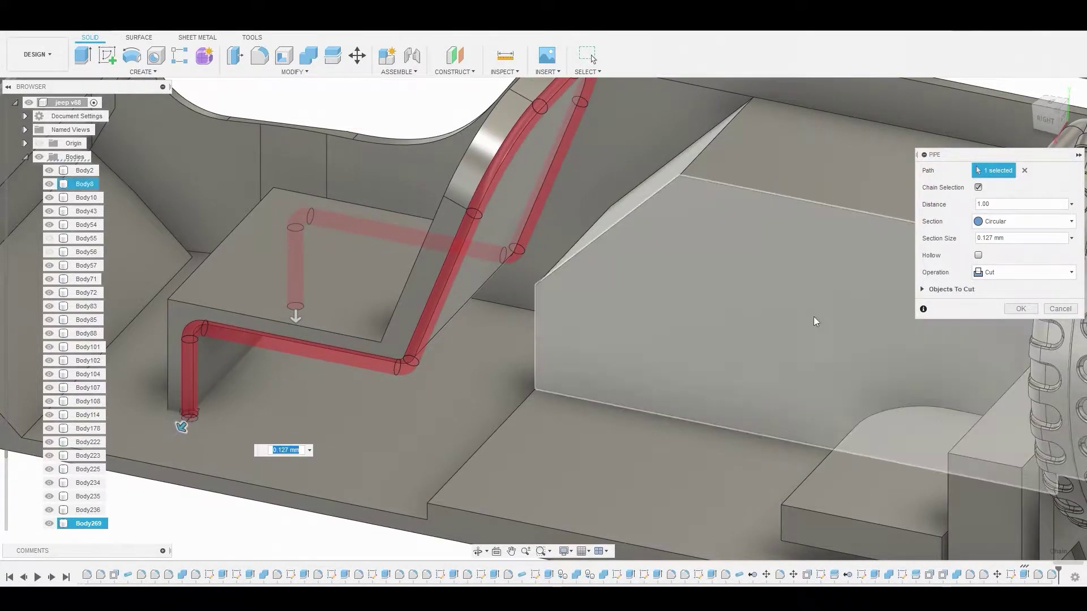
{"action": "left_click", "coordinate": [1007, 271]}
{"action": "left_click", "coordinate": [1024, 325]}
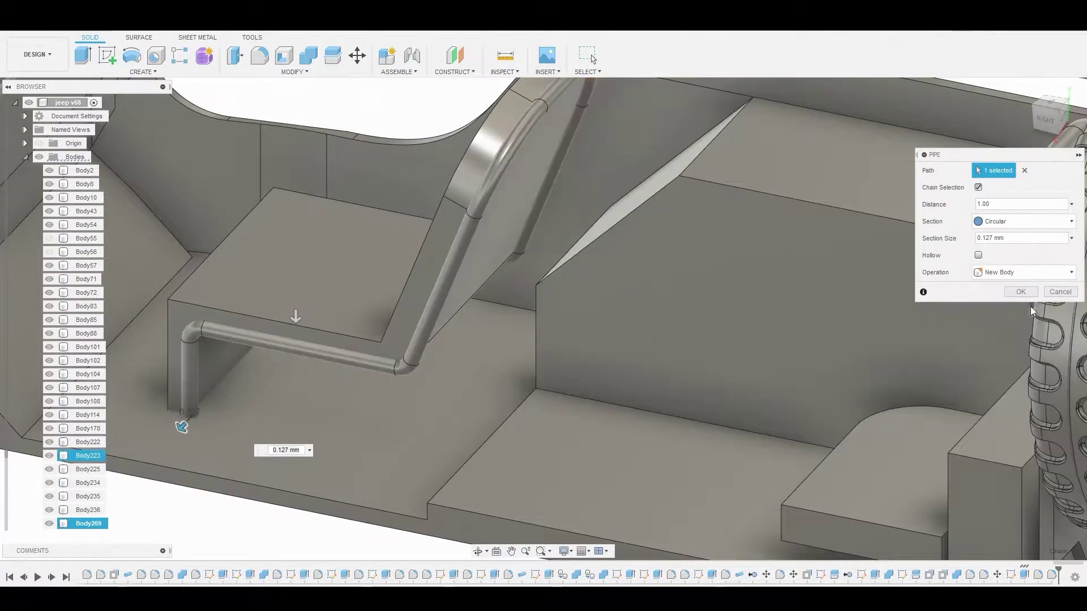
{"action": "left_click", "coordinate": [1030, 309]}
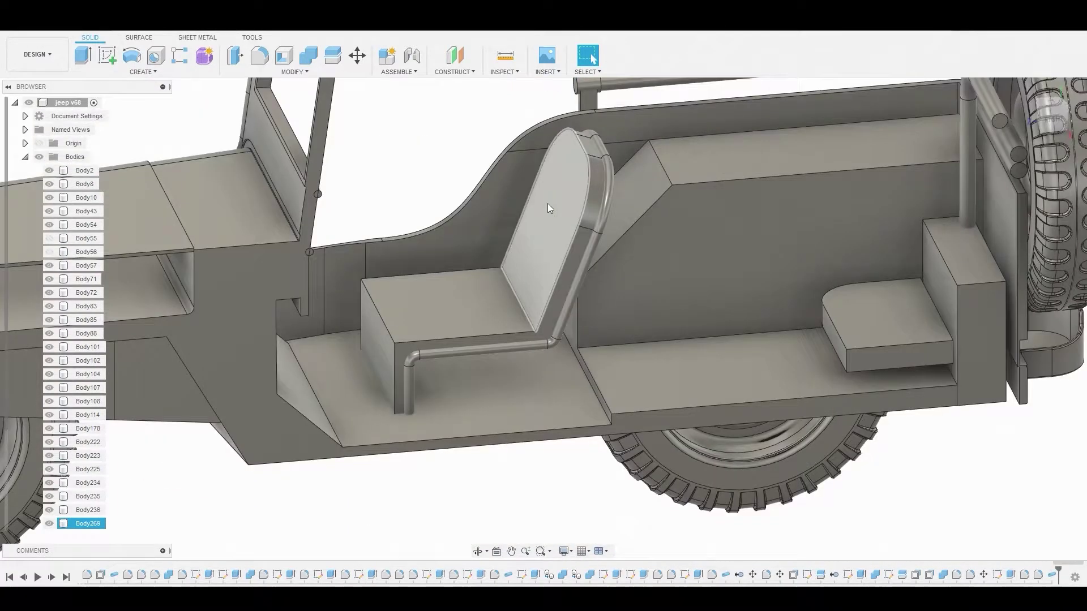
Sketch a straight line across the lower part of the backrest's front face and finish the sketch
{"action": "left_click", "coordinate": [549, 203]}
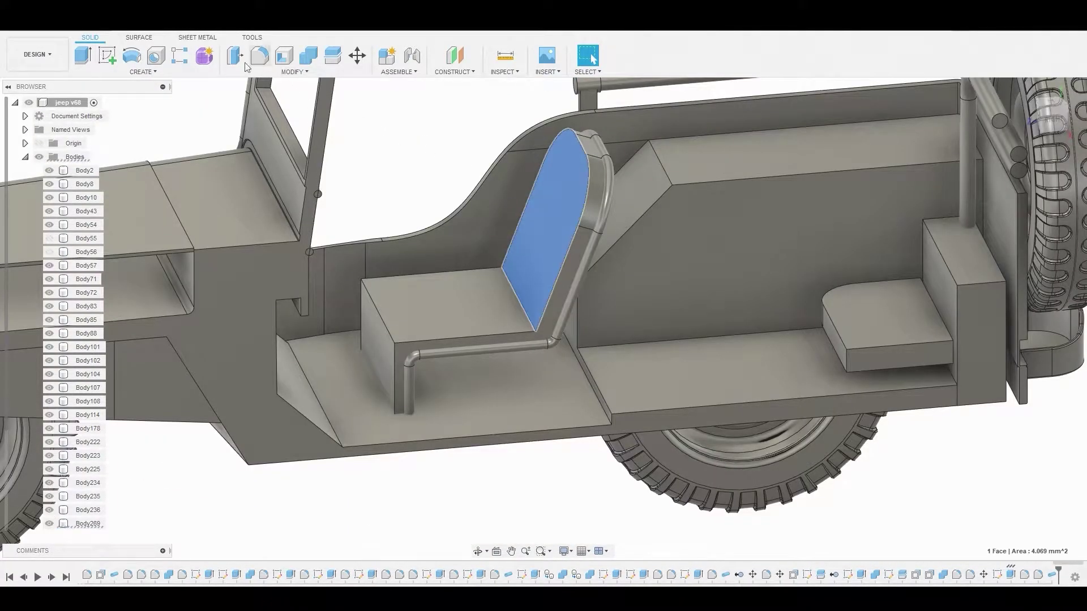
{"action": "left_click", "coordinate": [109, 58]}
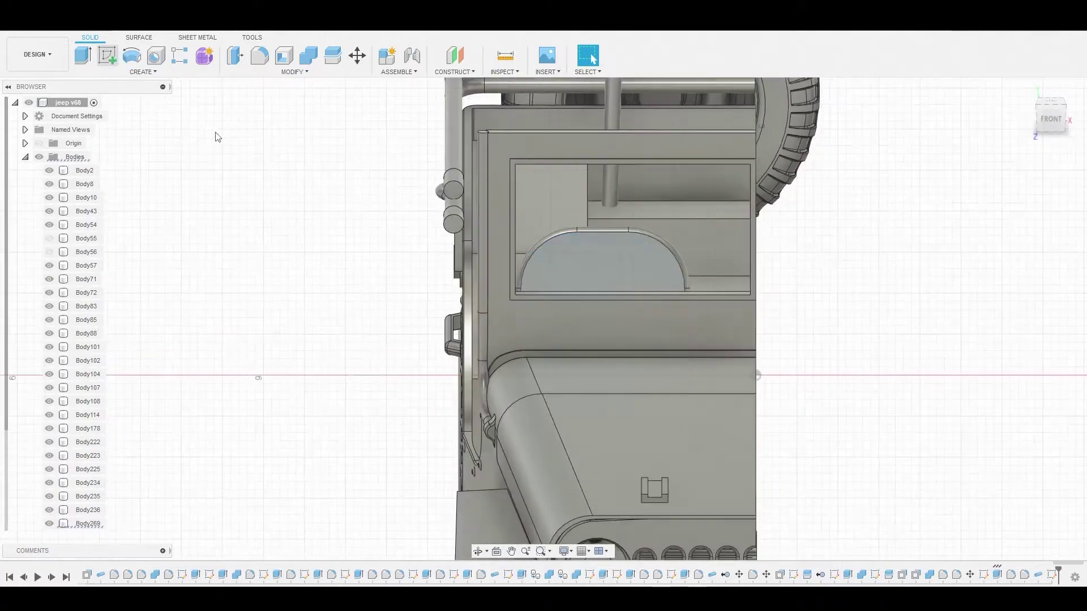
{"action": "left_click", "coordinate": [106, 64]}
{"action": "middle_click_drag", "start_coordinate": [872, 340], "coordinate": [740, 335], "text": "shift"}
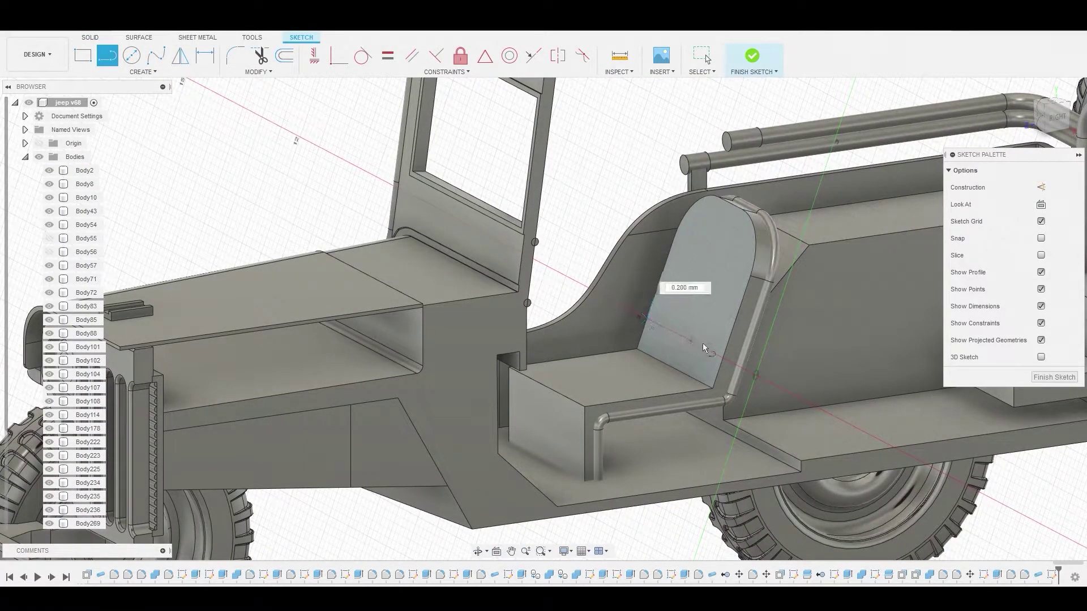
{"action": "right_click", "coordinate": [710, 310]}
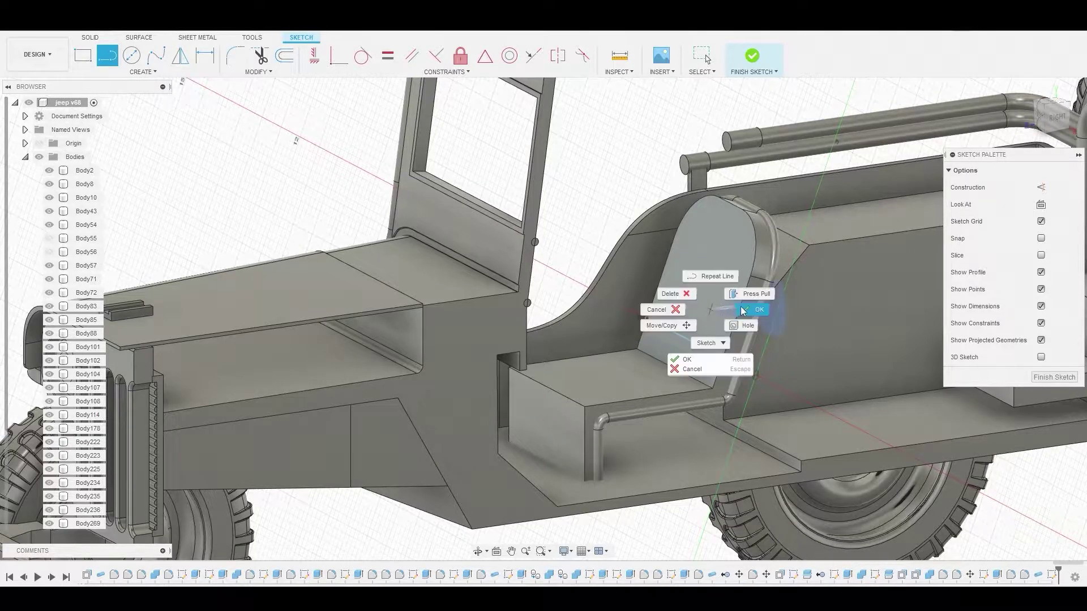
{"action": "left_click", "coordinate": [745, 310]}
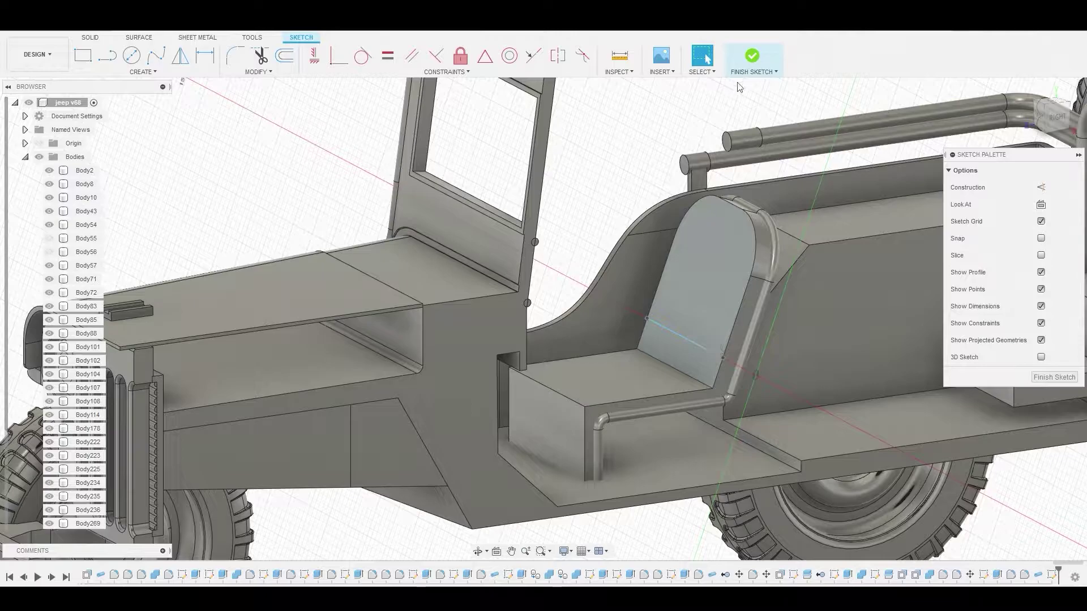
{"action": "left_click", "coordinate": [754, 58]}
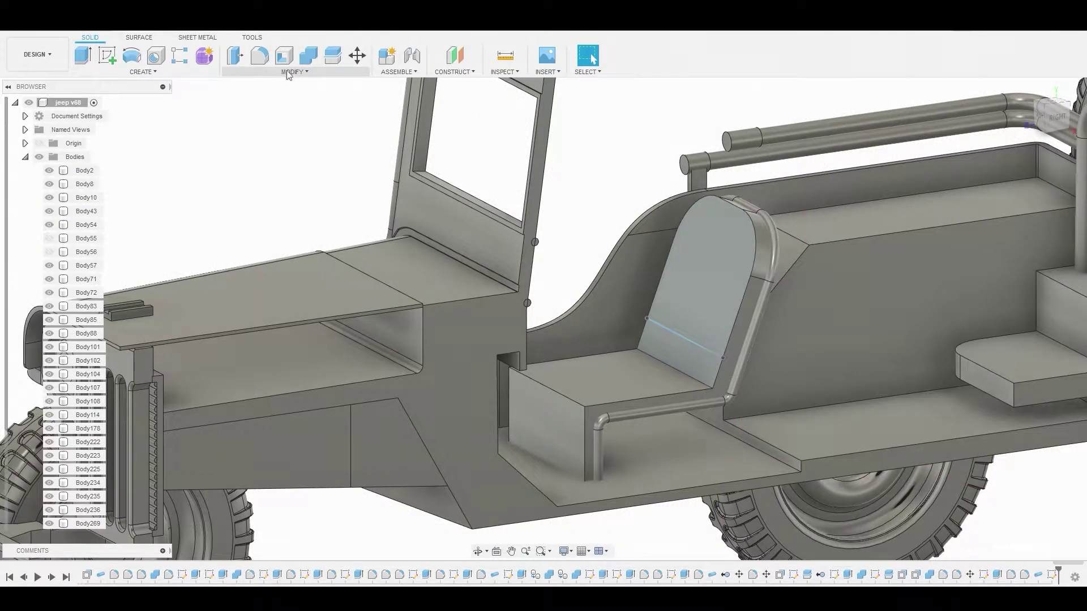
Split the seat frame body using the sketched line across the backrest as the splitting tool
{"action": "left_click", "coordinate": [286, 70]}
{"action": "left_click", "coordinate": [263, 222]}
{"action": "left_click", "coordinate": [567, 391]}
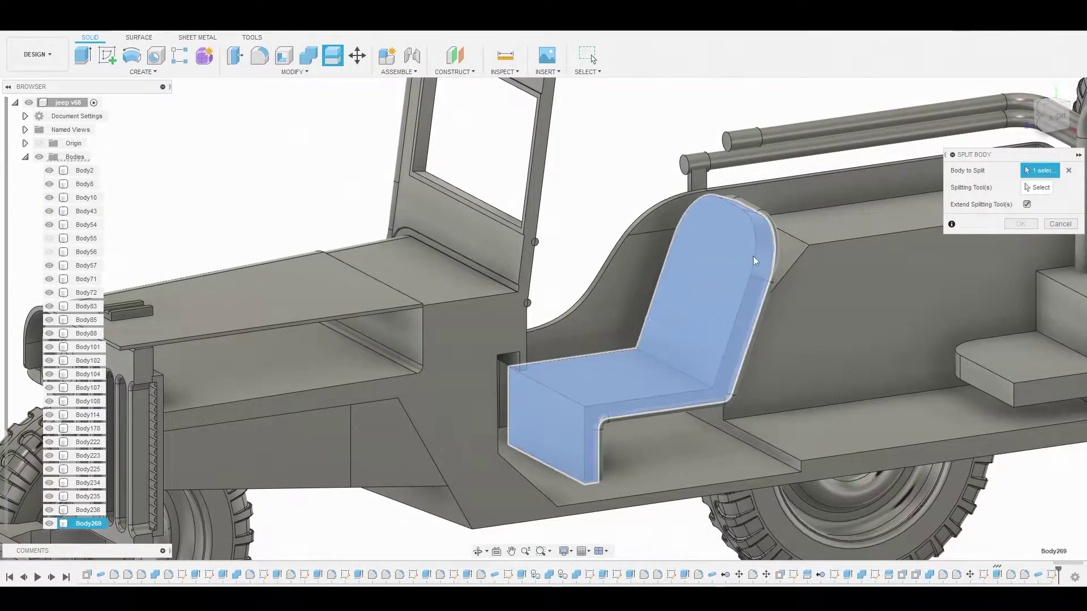
{"action": "left_click", "coordinate": [1033, 191]}
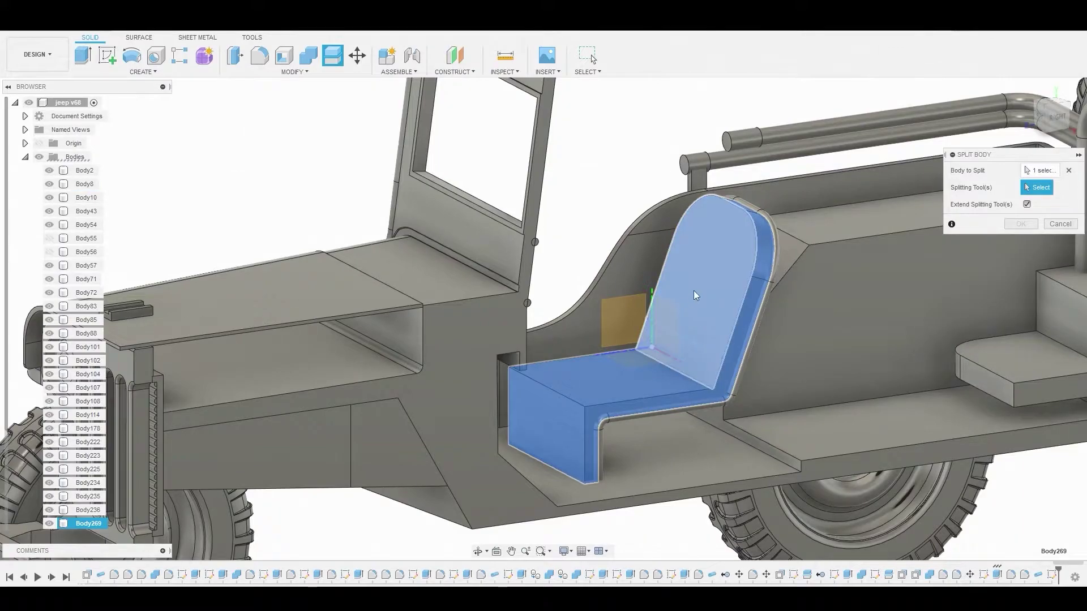
{"action": "left_click", "coordinate": [689, 340]}
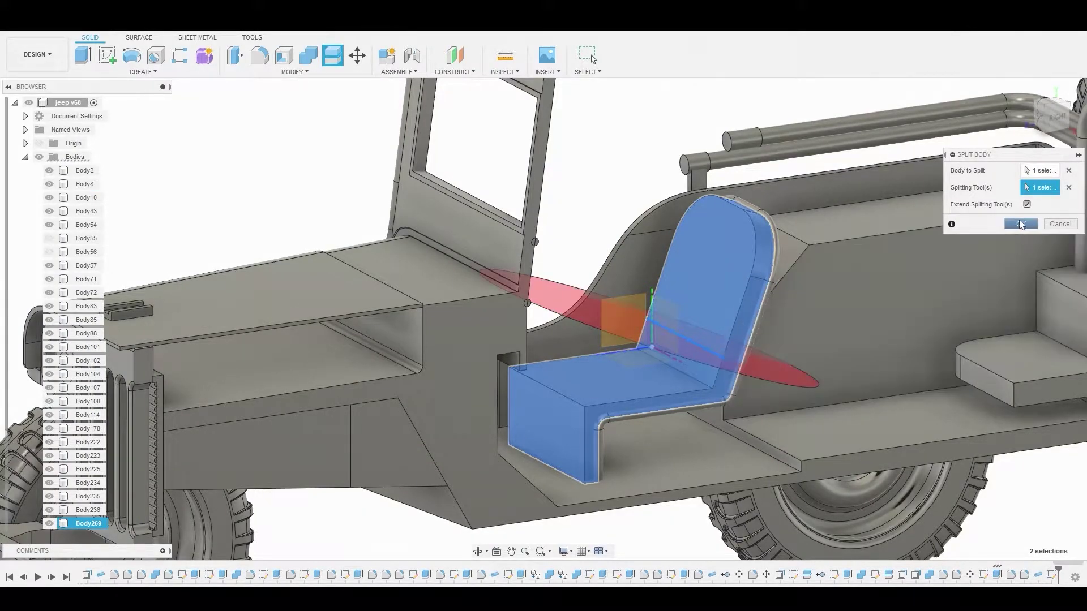
{"action": "key", "text": "Return"}
Start a sketch on the seat's top face and offset the face outline inward by 0.069 mm
{"action": "left_click", "coordinate": [657, 377]}
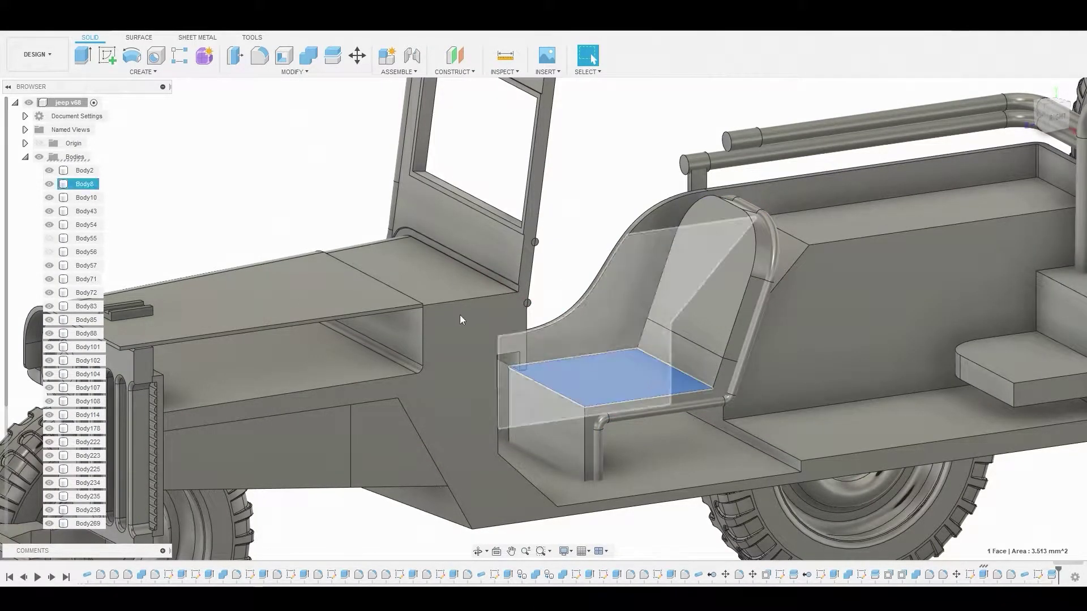
{"action": "left_click", "coordinate": [110, 58]}
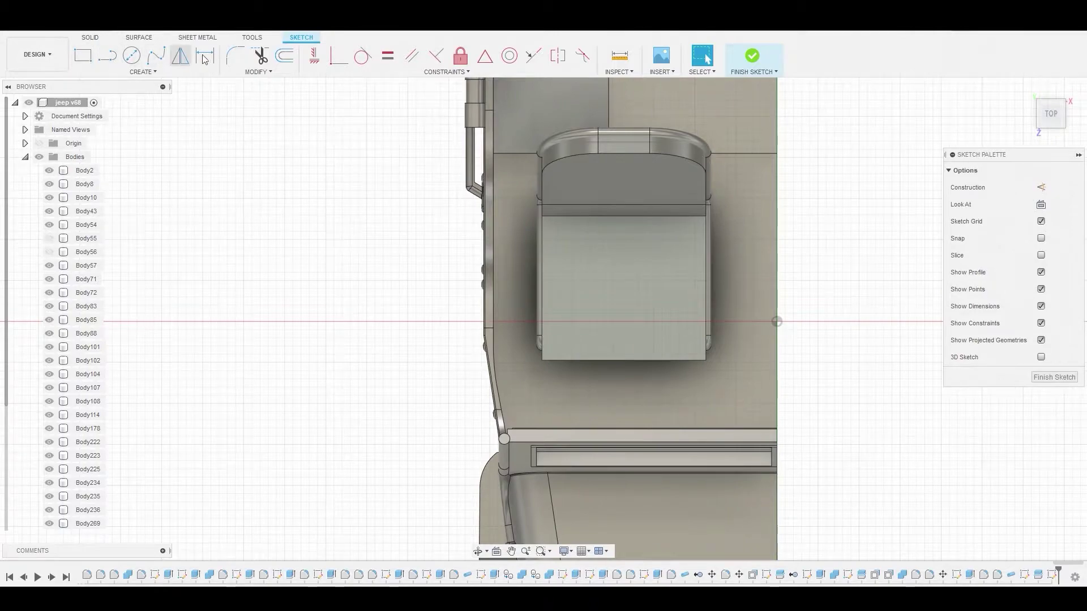
{"action": "left_click", "coordinate": [284, 56]}
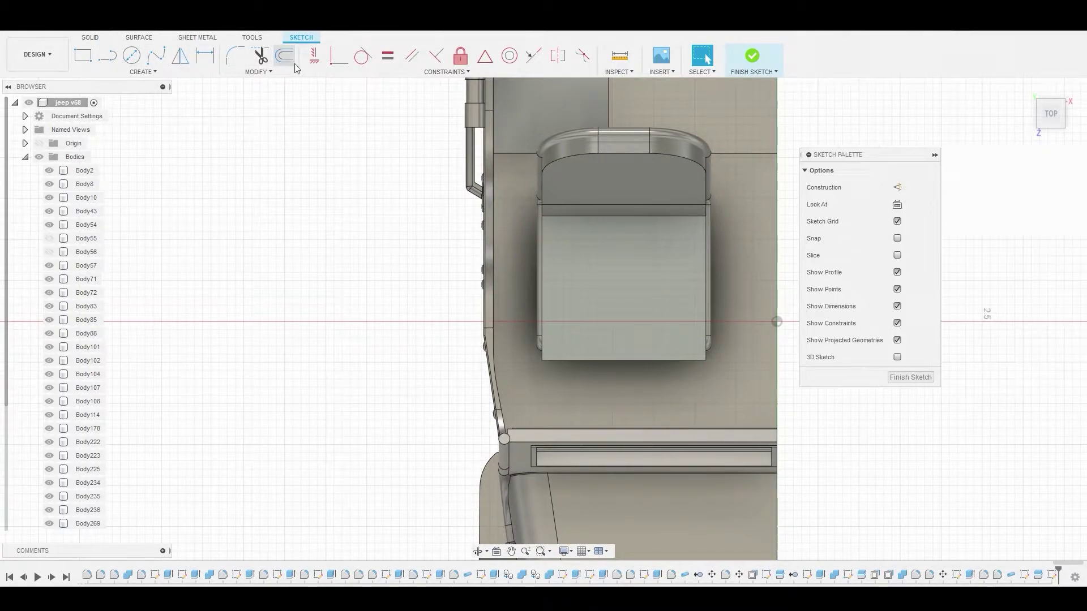
{"action": "left_click", "coordinate": [648, 361]}
{"action": "left_click_drag", "start_coordinate": [649, 442], "coordinate": [629, 355]}
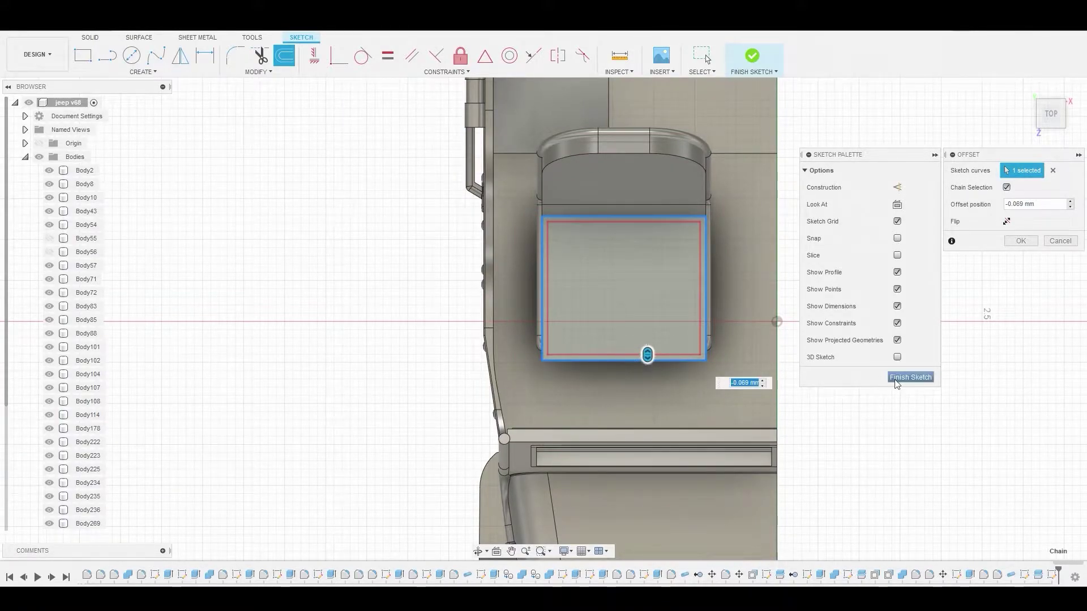
{"action": "left_click", "coordinate": [1022, 242]}
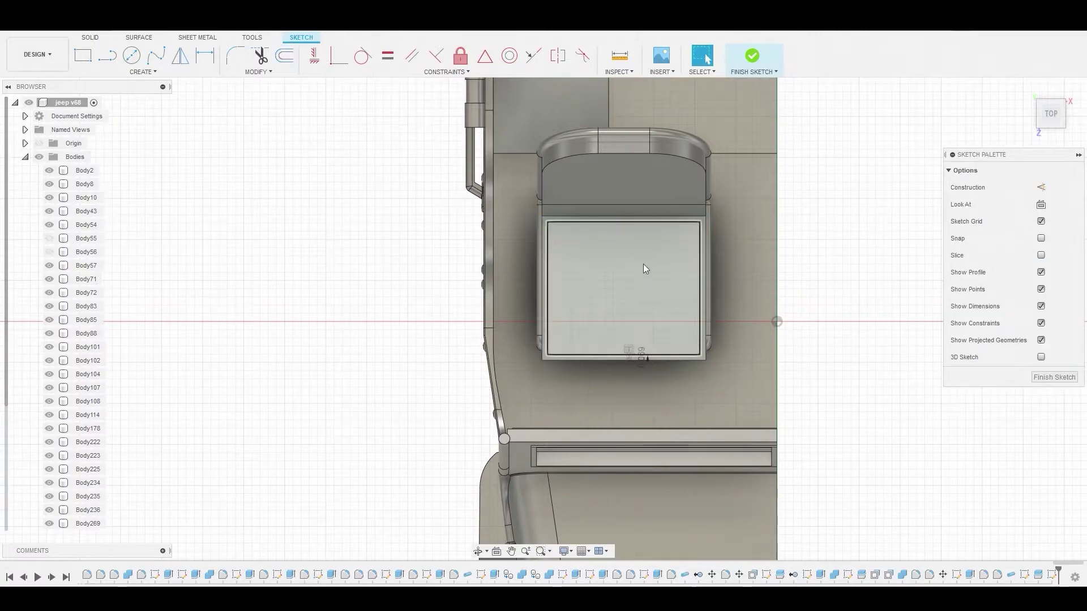
Round all four corners of the offset seat outline with 0.40 mm sketch fillets
{"action": "left_click", "coordinate": [548, 356]}
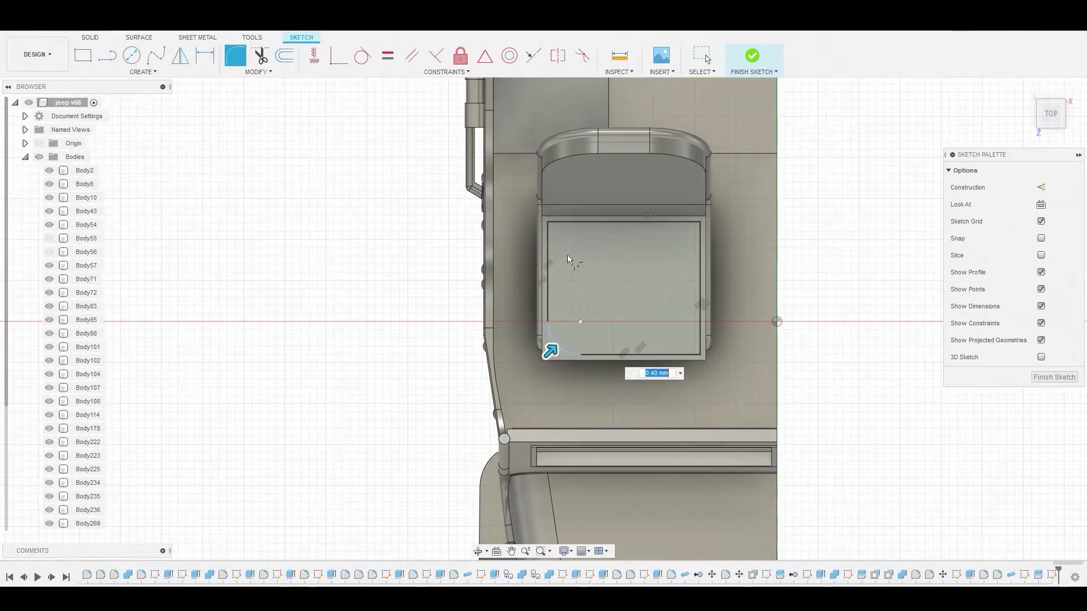
{"action": "key", "text": "Return"}
{"action": "left_click", "coordinate": [550, 227]}
{"action": "left_click", "coordinate": [700, 226]}
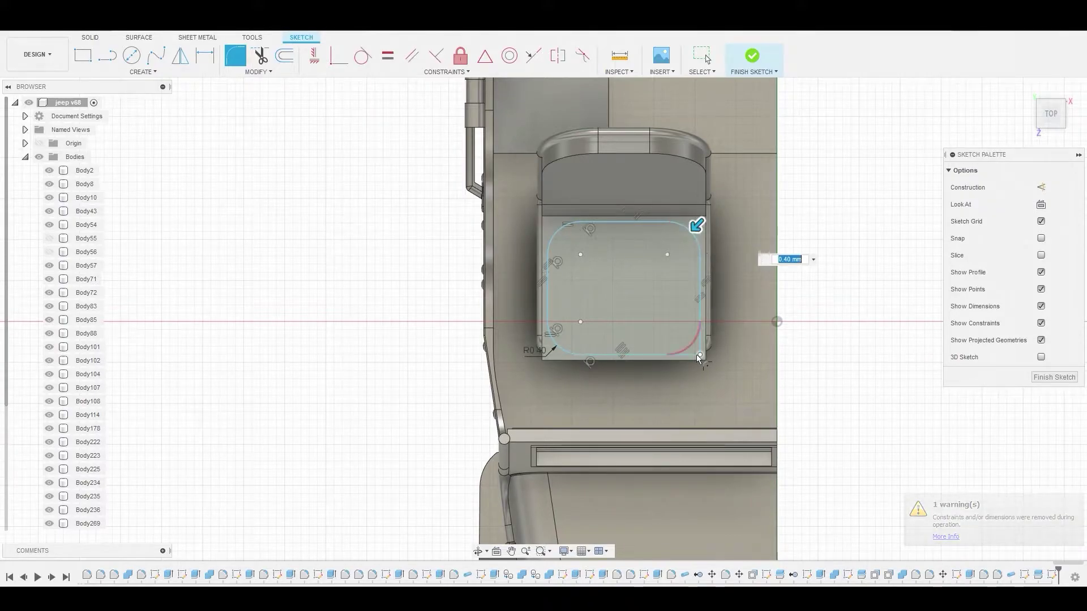
{"action": "left_click", "coordinate": [700, 356]}
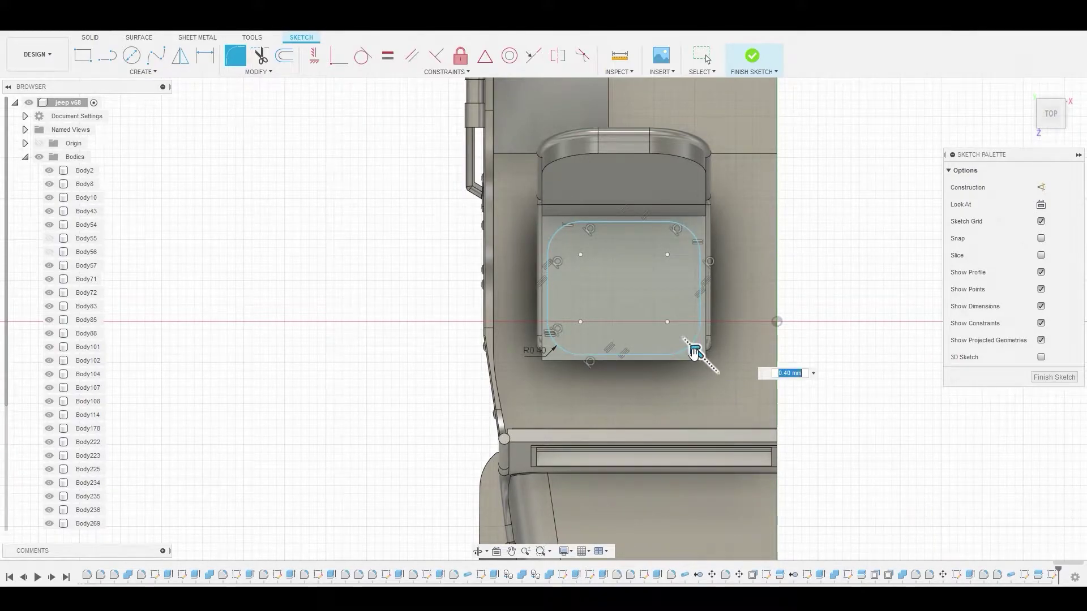
{"action": "right_click", "coordinate": [672, 302]}
{"action": "left_click", "coordinate": [710, 296]}
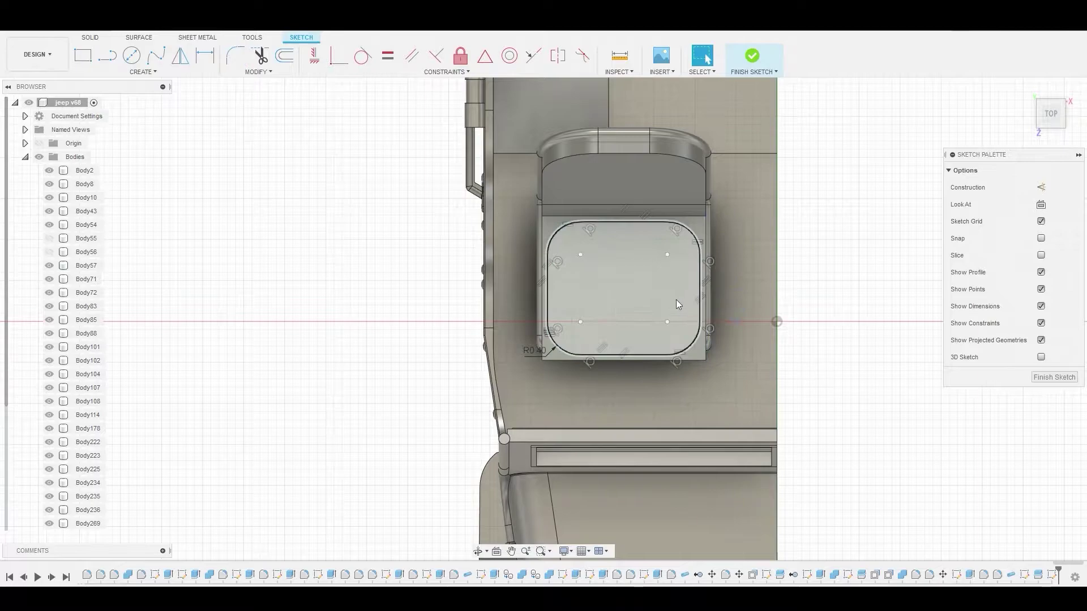
Extrude the rounded seat profile 0.111 mm upward as a new body to form the cushion
{"action": "left_click", "coordinate": [641, 281]}
{"action": "right_click", "coordinate": [641, 282]}
{"action": "left_click", "coordinate": [684, 267]}
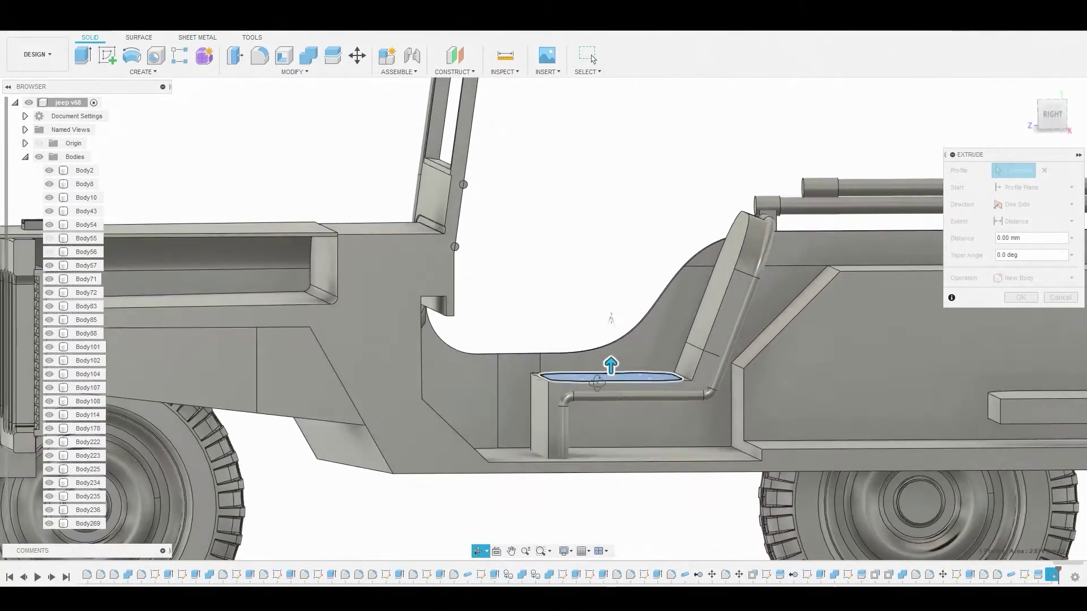
{"action": "left_click_drag", "start_coordinate": [611, 365], "coordinate": [611, 360]}
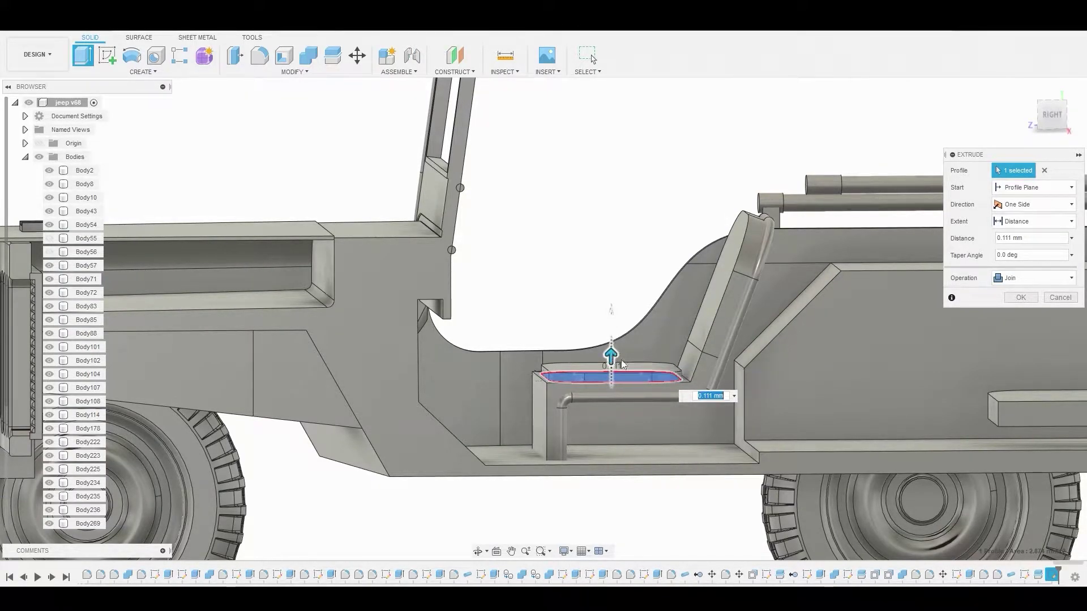
{"action": "left_click", "coordinate": [1033, 278]}
{"action": "left_click", "coordinate": [1019, 336]}
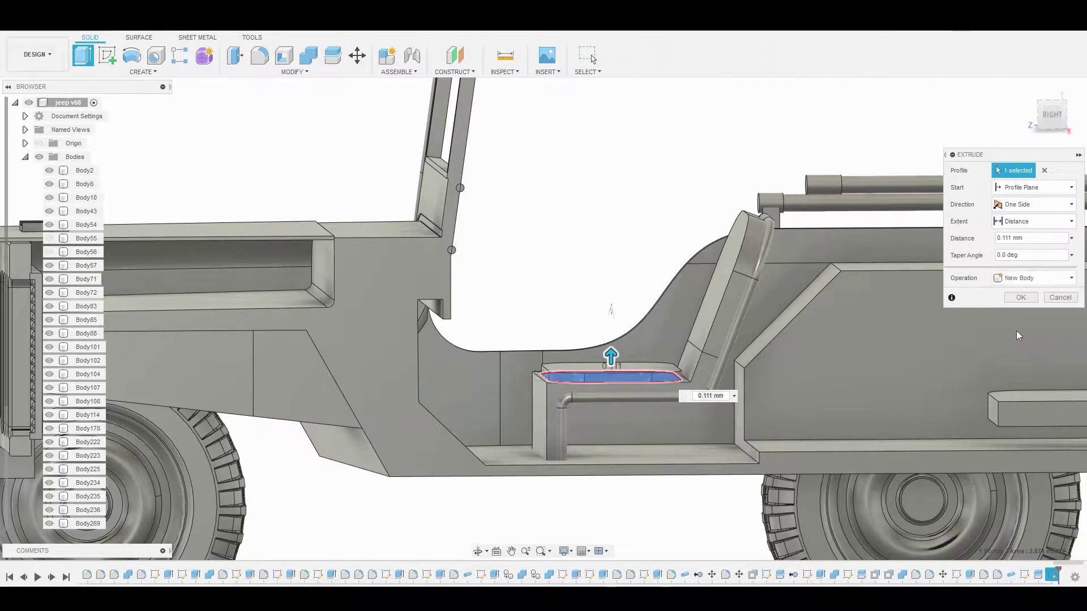
{"action": "left_click", "coordinate": [1018, 299]}
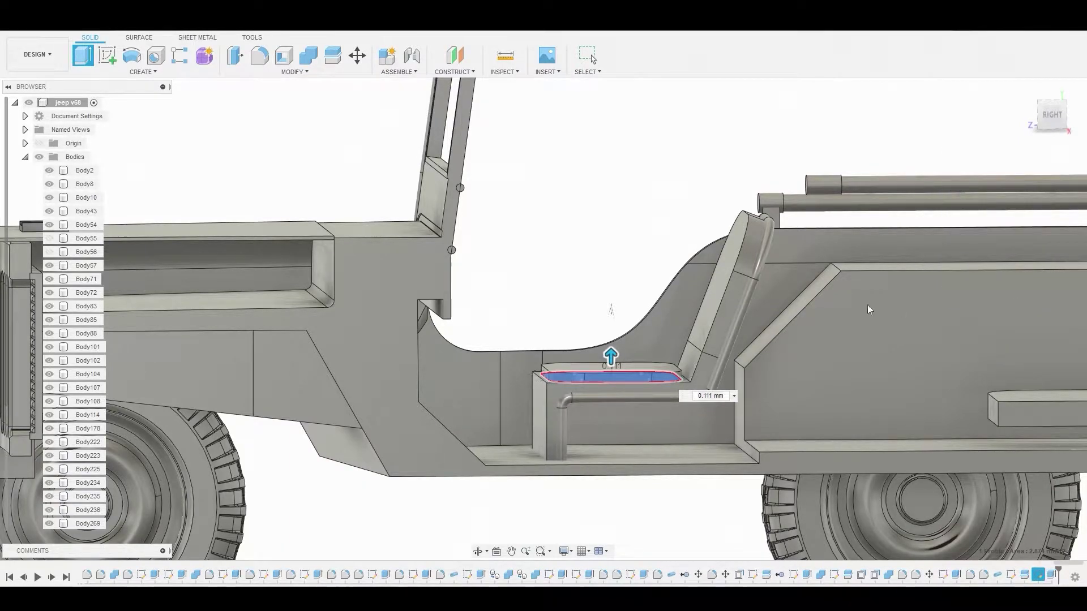
Remove the lower solid seat body below the backrest split, using the Remove command
{"action": "left_click", "coordinate": [552, 405]}
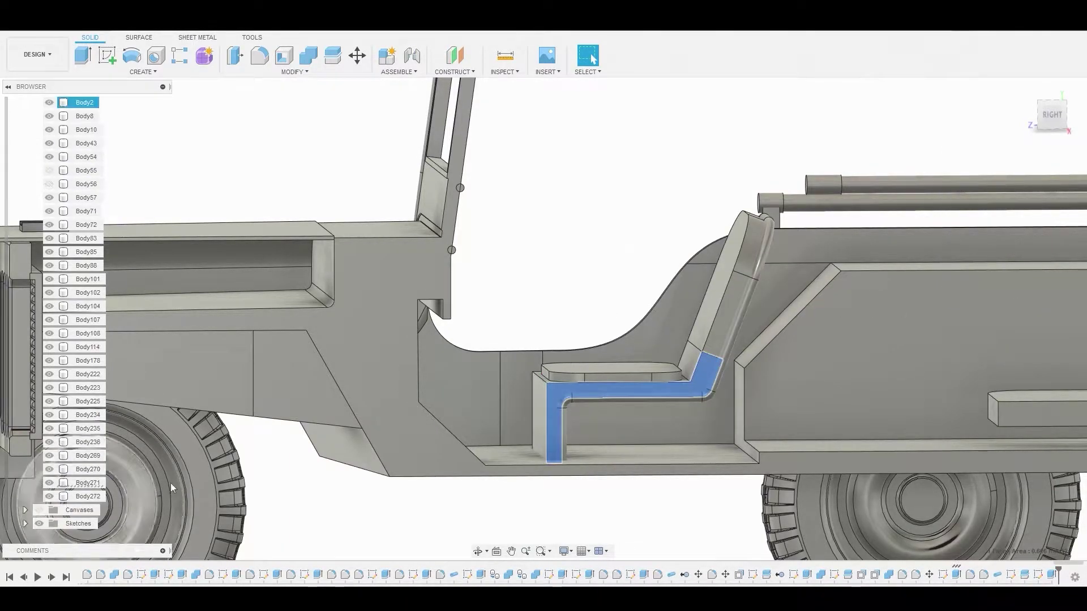
{"action": "left_click", "coordinate": [85, 485]}
{"action": "right_click", "coordinate": [84, 484]}
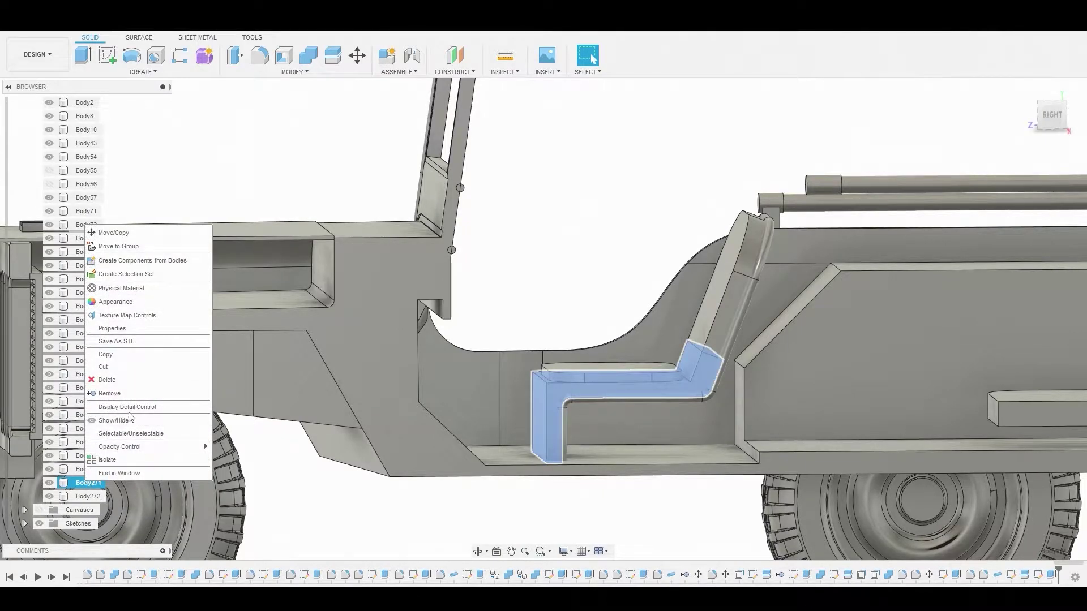
{"action": "left_click", "coordinate": [131, 395]}
Move the cushion body slightly rearward and down toward the tubular frame in the side view
{"action": "mouse_move", "coordinate": [654, 397]}
{"action": "middle_mouse_down", "text": "shift"}
{"action": "mouse_move", "coordinate": [674, 408]}
{"action": "mouse_move", "coordinate": [643, 438]}
{"action": "middle_mouse_up", "text": "shift"}
{"action": "scroll", "coordinate": [643, 439], "scroll_direction": "up", "scroll_amount": 2}
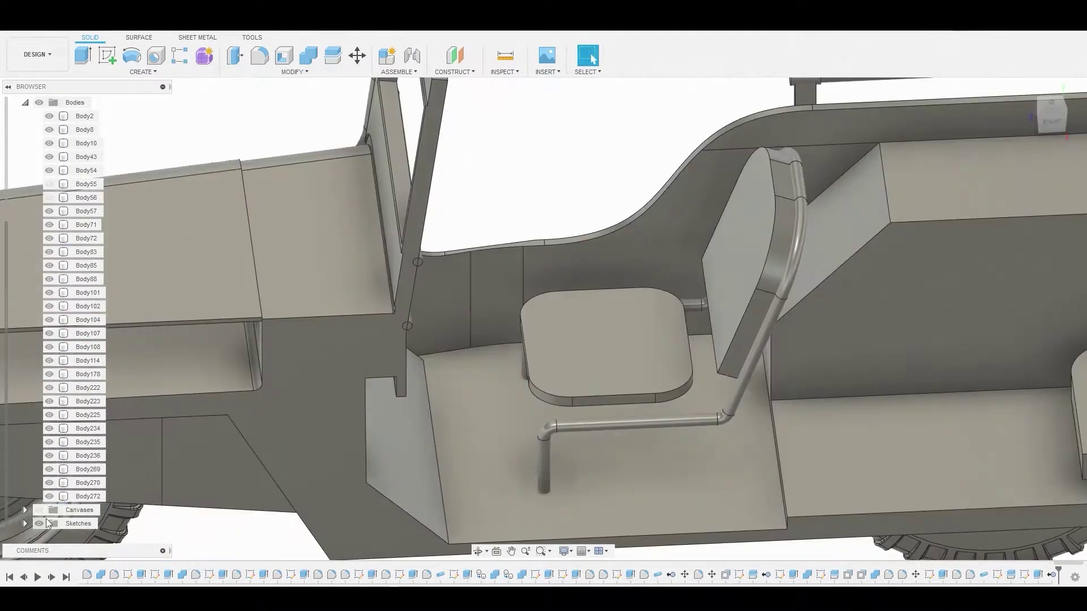
{"action": "right_click", "coordinate": [83, 499]}
{"action": "left_click", "coordinate": [113, 251]}
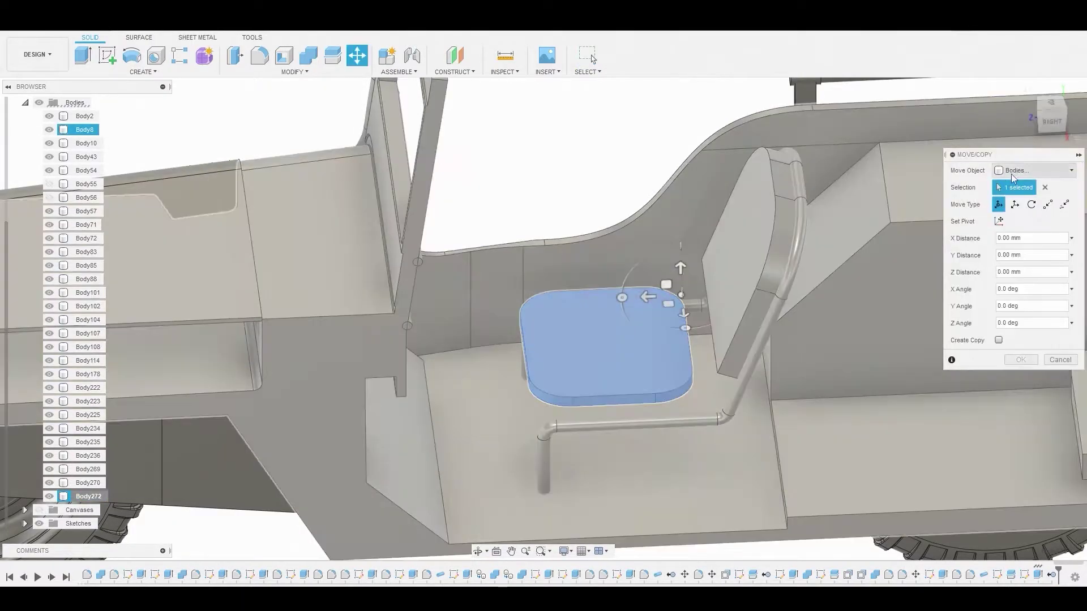
{"action": "left_click", "coordinate": [1048, 125]}
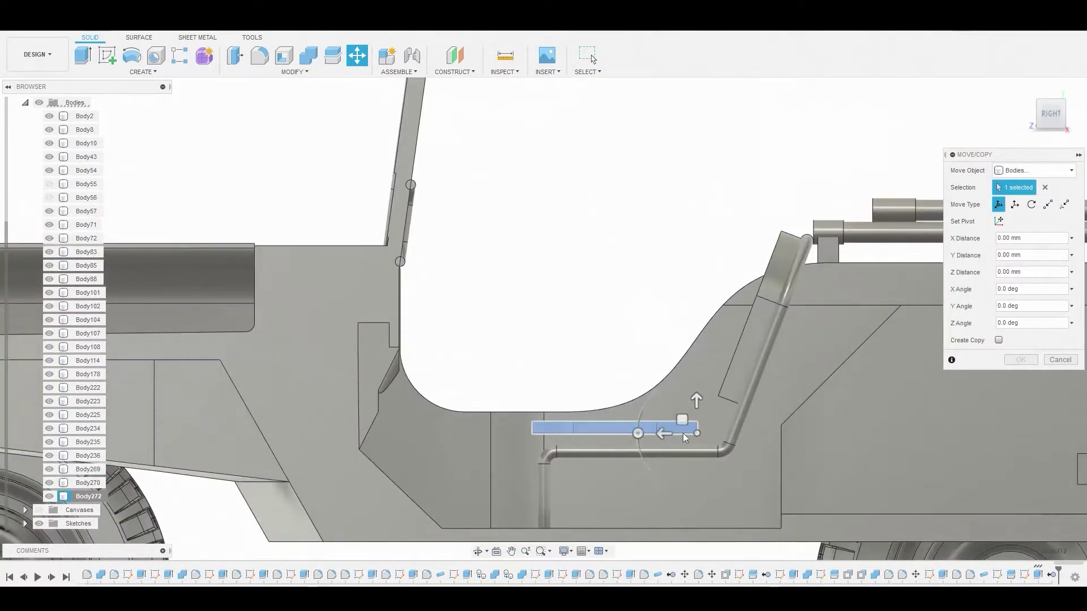
{"action": "left_click_drag", "start_coordinate": [683, 423], "coordinate": [700, 432]}
{"action": "left_click", "coordinate": [1012, 363]}
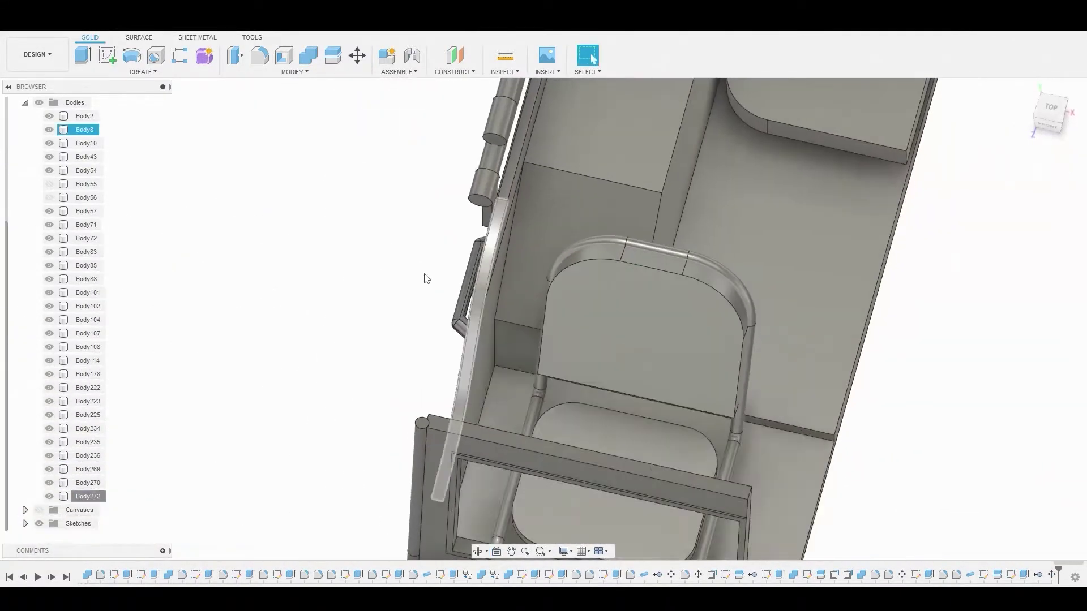
Scale the cushion body non-uniformly, widening it with an X scale of 1.083
{"action": "left_click", "coordinate": [426, 279]}
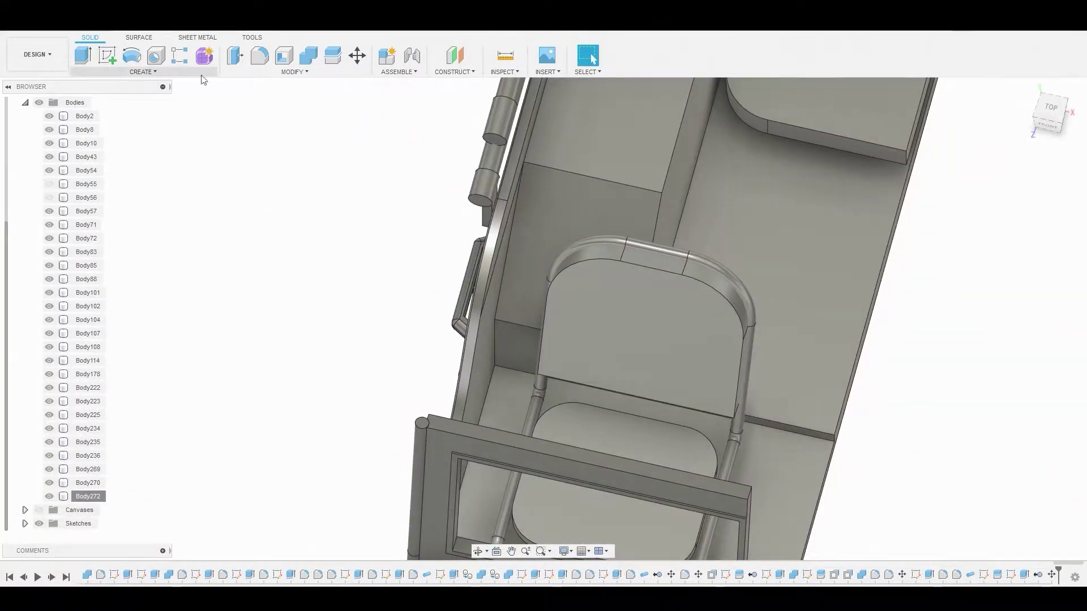
{"action": "left_click", "coordinate": [294, 72]}
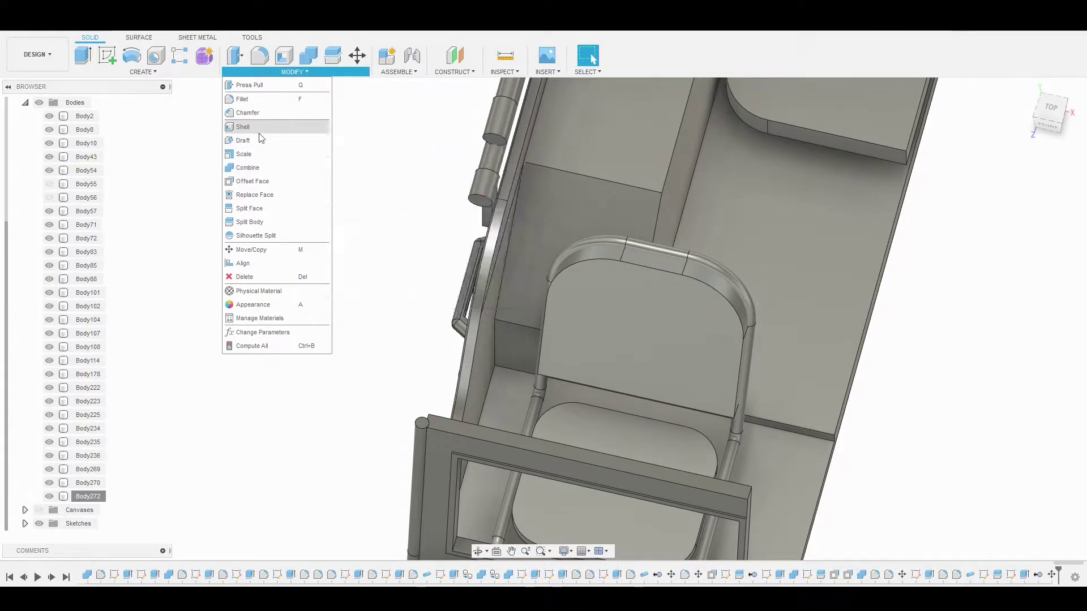
{"action": "left_click", "coordinate": [246, 154]}
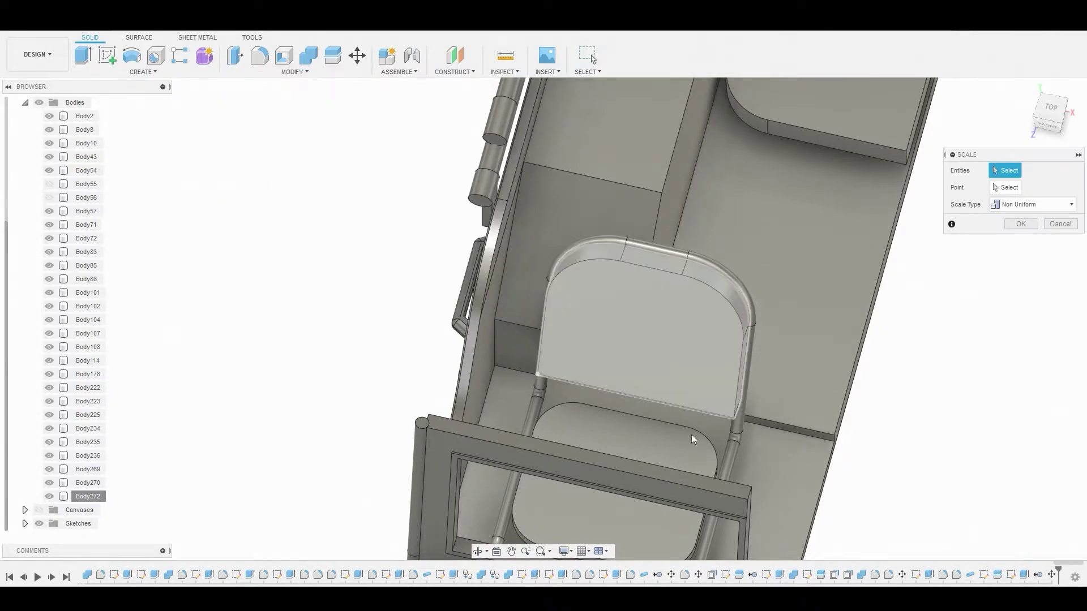
{"action": "left_click", "coordinate": [683, 445]}
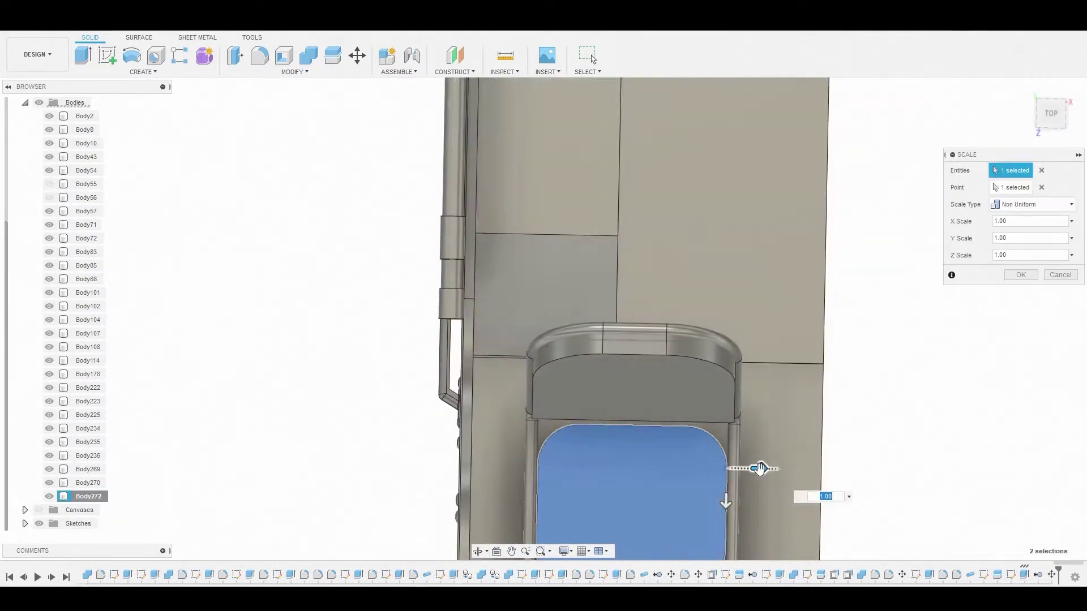
{"action": "middle_click_drag", "start_coordinate": [832, 441], "coordinate": [852, 312]}
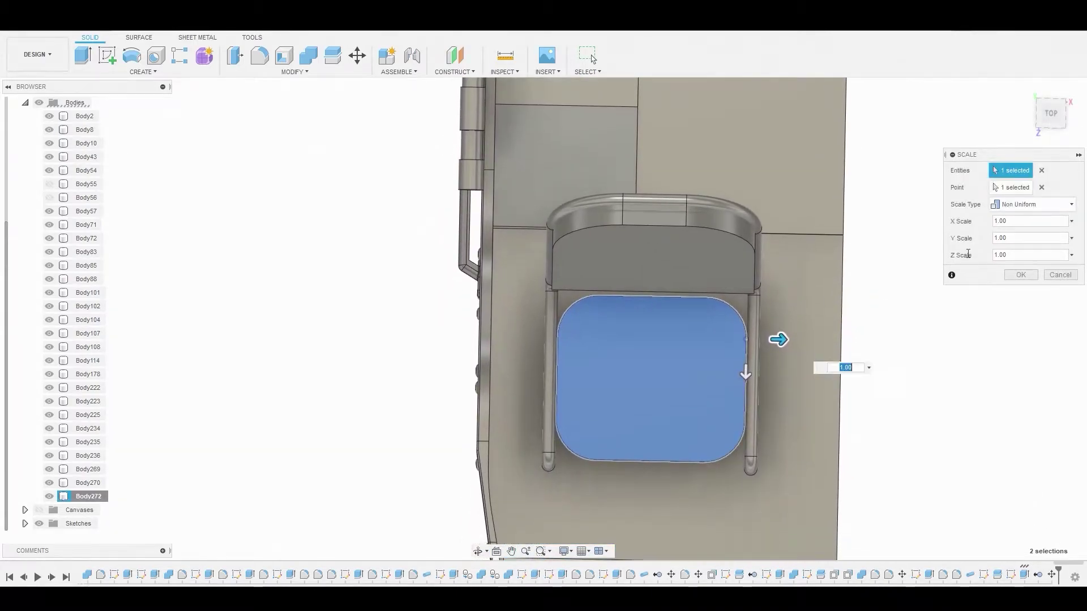
{"action": "left_click", "coordinate": [1015, 202]}
{"action": "left_click_drag", "start_coordinate": [780, 340], "coordinate": [864, 344]}
{"action": "left_click", "coordinate": [1021, 274]}
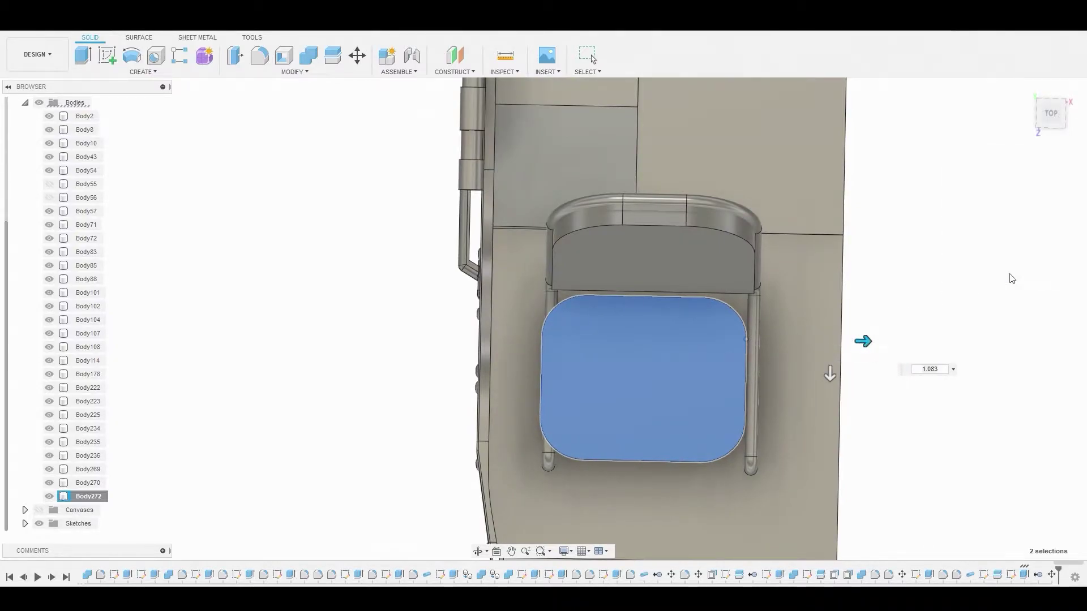
Move the widened cushion body sideways so it sits centred between the two side tubes
{"action": "right_click", "coordinate": [94, 498]}
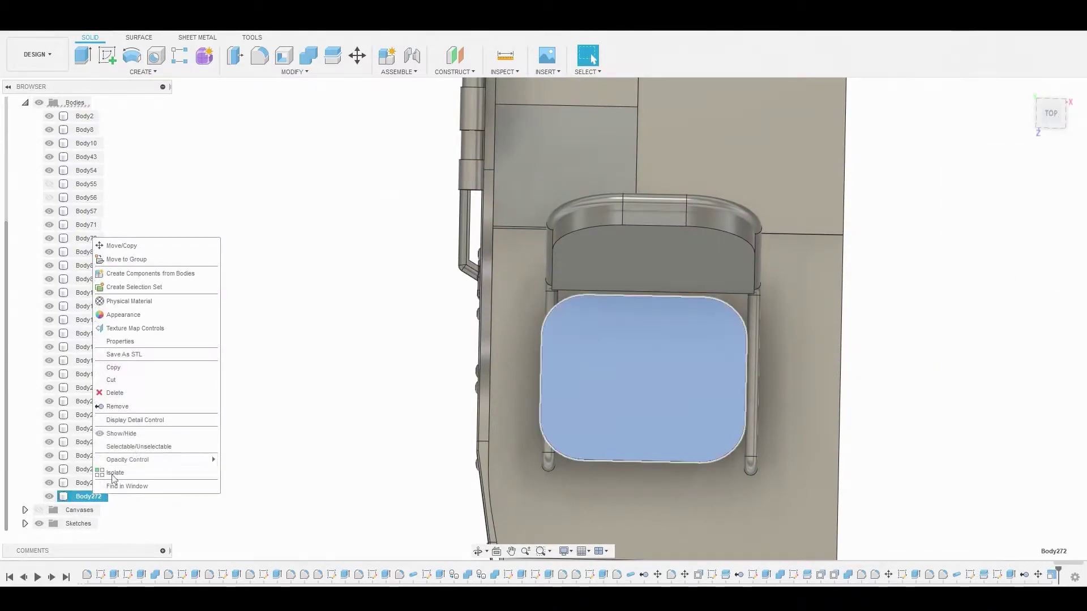
{"action": "left_click", "coordinate": [148, 246]}
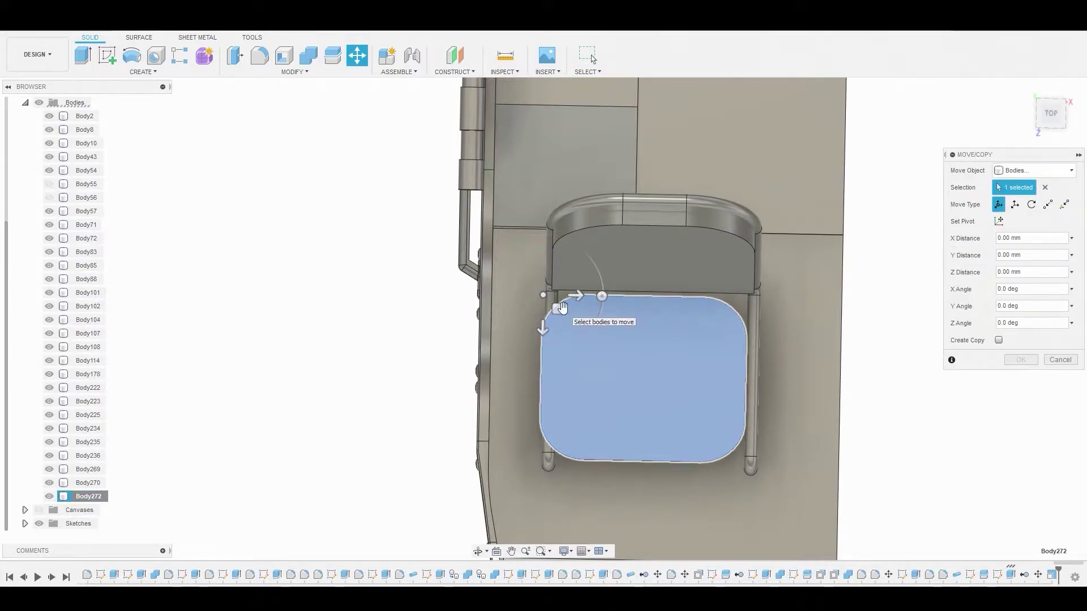
{"action": "left_click_drag", "start_coordinate": [563, 308], "coordinate": [568, 311]}
{"action": "left_click", "coordinate": [1019, 360]}
Create a circular pipe around the cushion's upper edge chain with a 0.052 mm section size, joined to the cushion
{"action": "middle_click_drag", "start_coordinate": [824, 335], "coordinate": [724, 316], "text": "shift"}
{"action": "scroll", "coordinate": [725, 316], "scroll_direction": "up", "scroll_amount": 5}
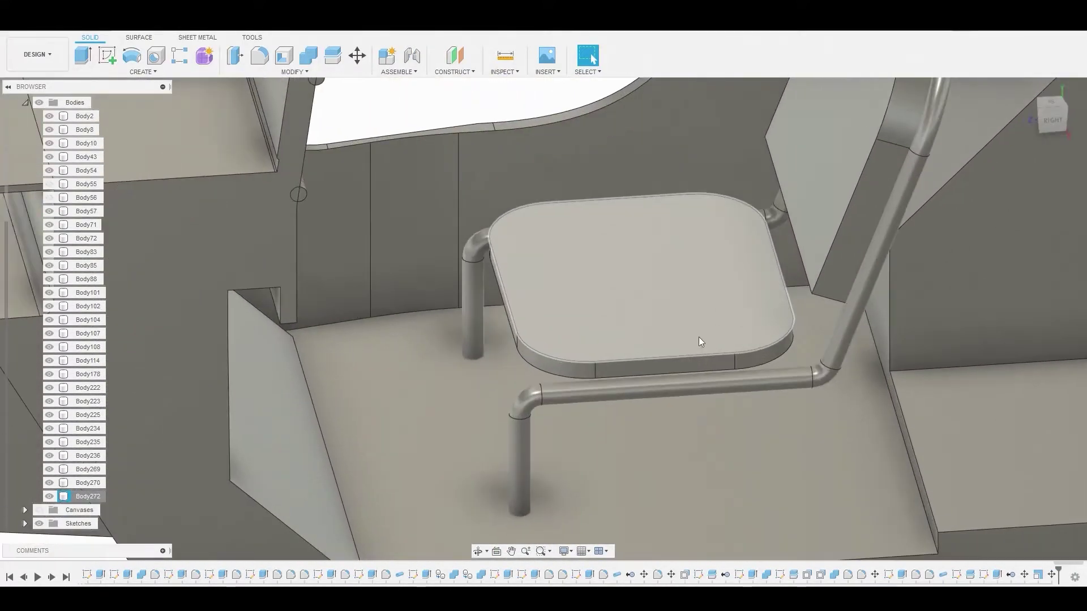
{"action": "middle_click_drag", "start_coordinate": [631, 337], "coordinate": [625, 326], "text": "shift"}
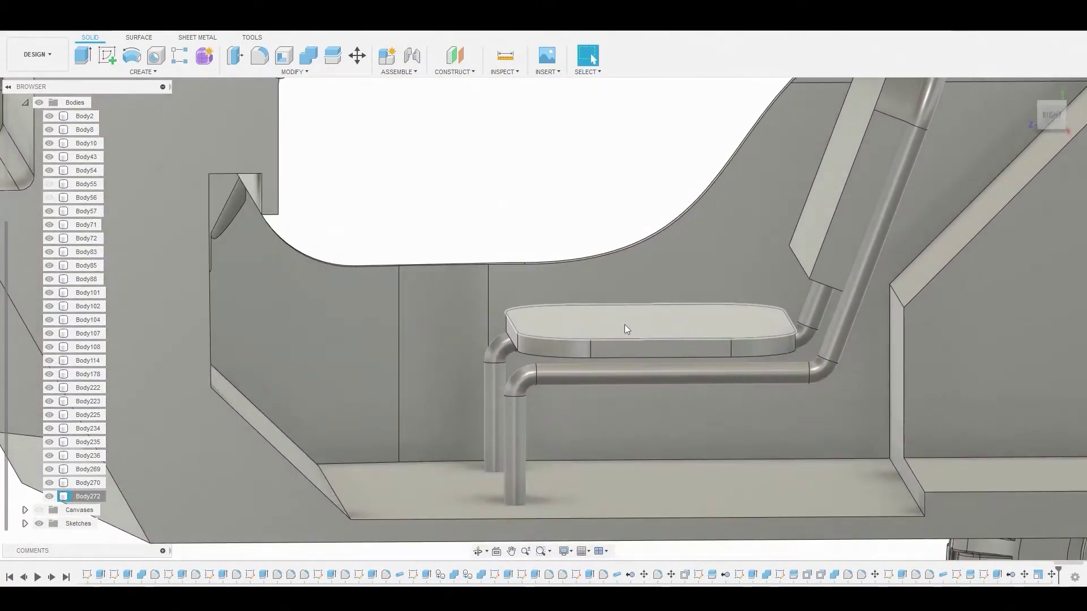
{"action": "left_click", "coordinate": [135, 72]}
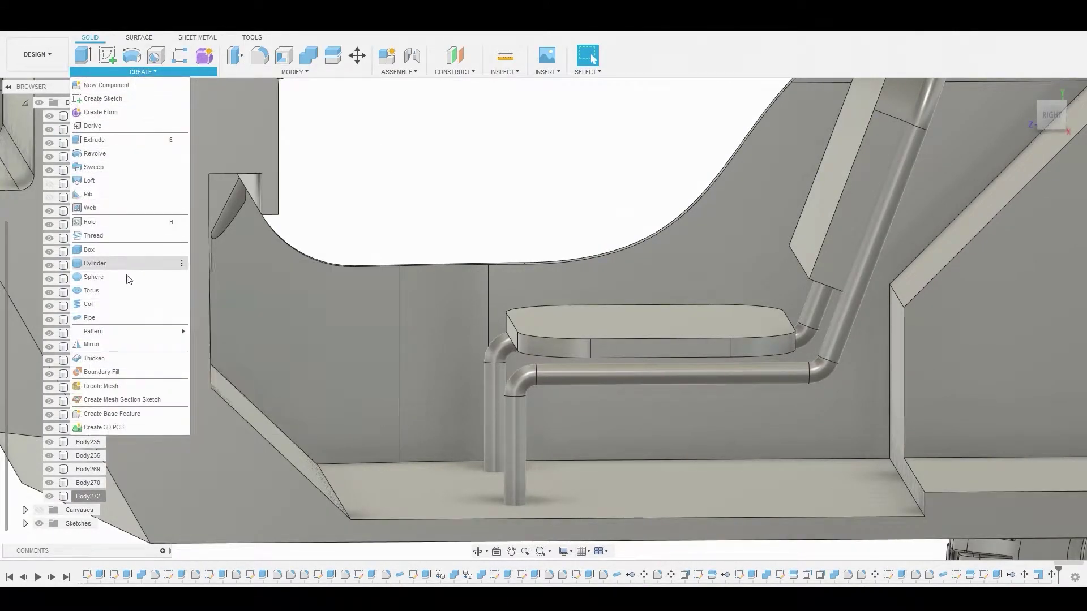
{"action": "left_click", "coordinate": [119, 317]}
{"action": "left_click", "coordinate": [573, 339]}
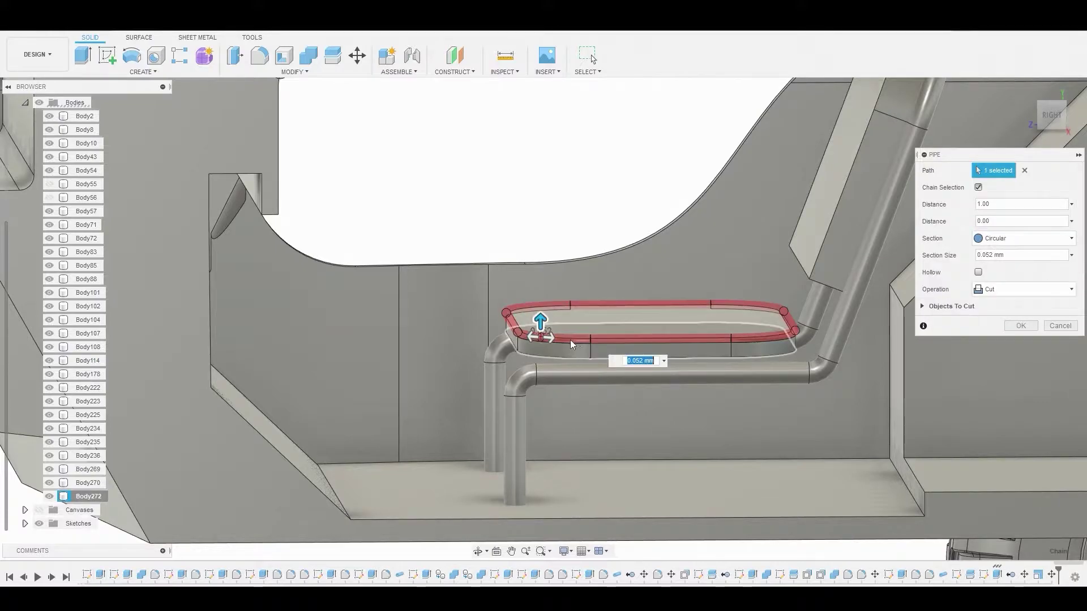
{"action": "left_click", "coordinate": [1026, 295]}
{"action": "left_click", "coordinate": [997, 306]}
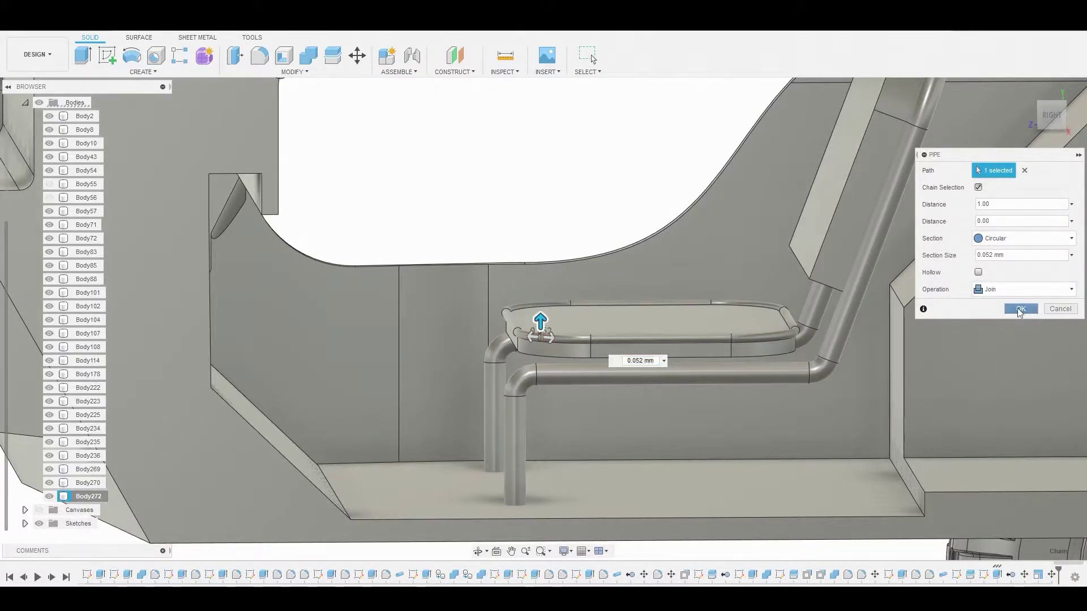
{"action": "left_click", "coordinate": [1020, 309]}
Sketch on the seat cushion's flat top face and extrude its profile up about 0.103 mm, joined to the cushion
{"action": "left_click", "coordinate": [676, 318]}
{"action": "left_click", "coordinate": [107, 55]}
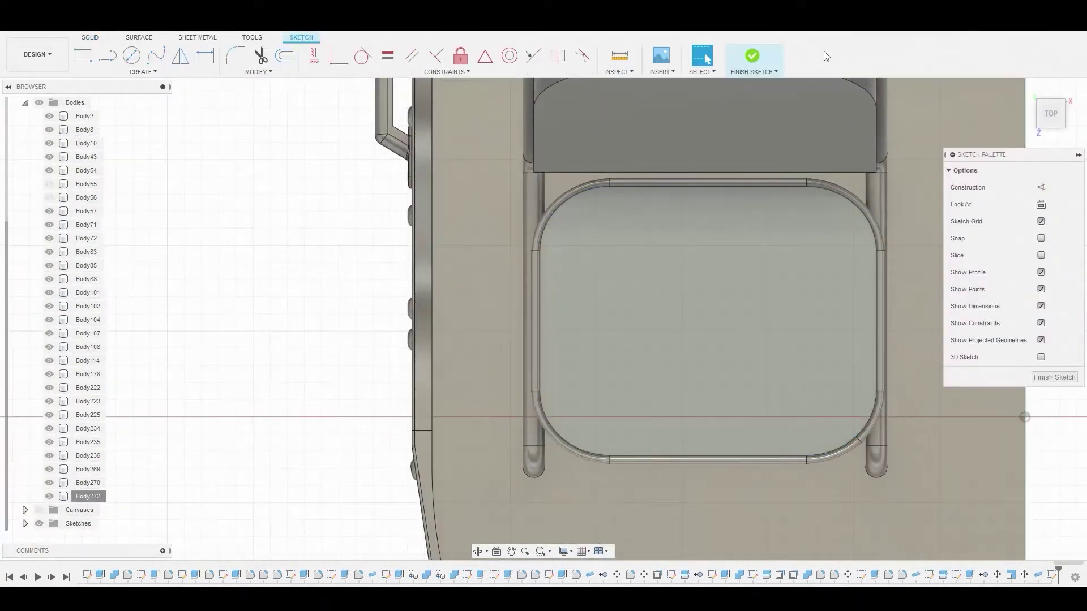
{"action": "left_click", "coordinate": [753, 56]}
{"action": "left_click", "coordinate": [612, 318]}
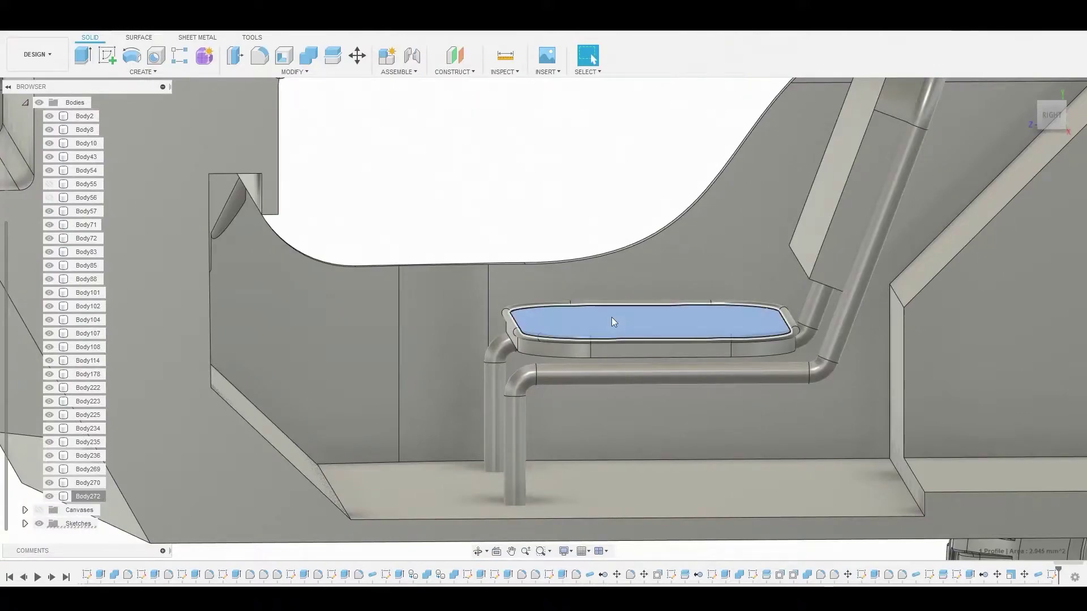
{"action": "right_click", "coordinate": [611, 317]}
{"action": "left_click", "coordinate": [645, 301]}
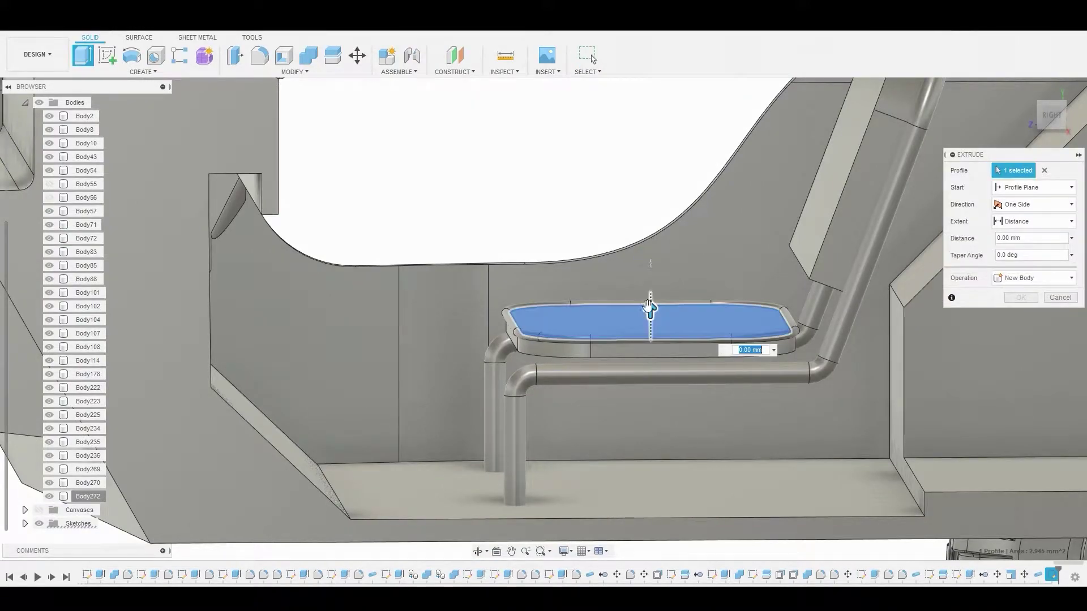
{"action": "left_click_drag", "start_coordinate": [648, 298], "coordinate": [650, 290]}
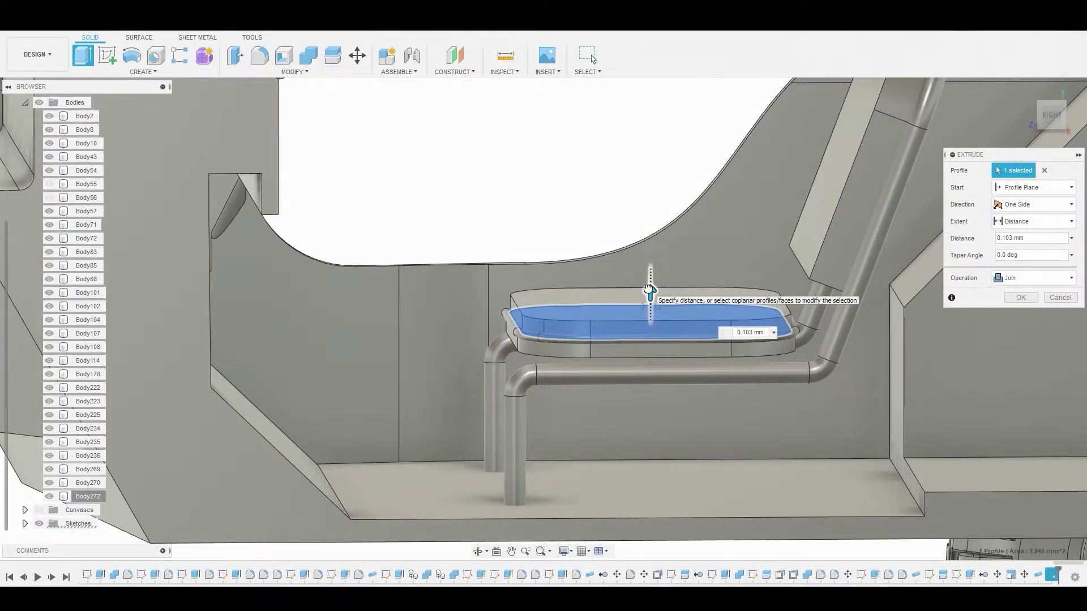
{"action": "key", "text": "Return"}
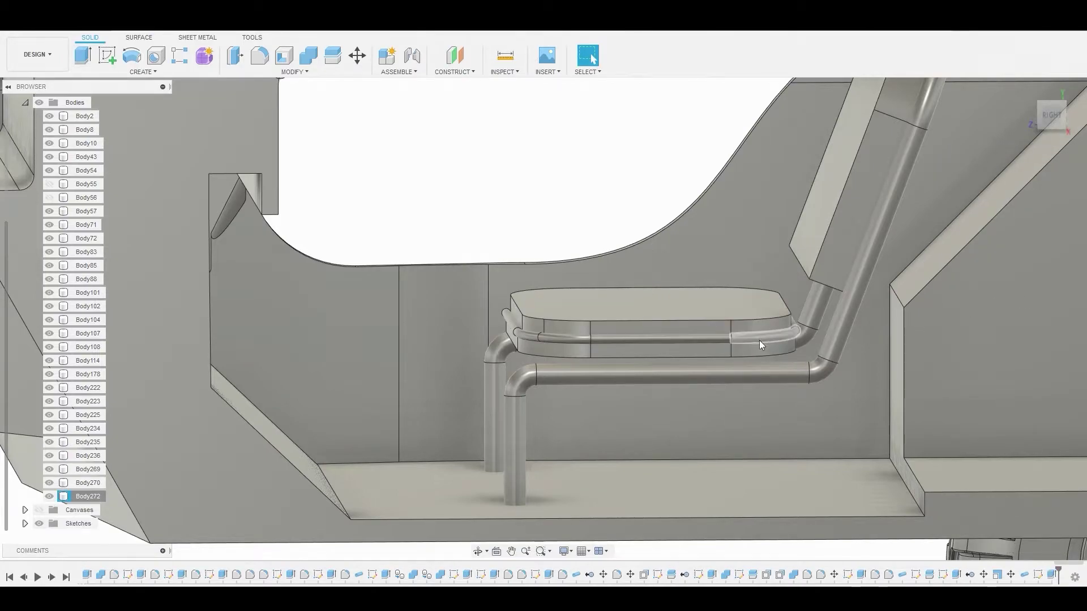
Fillet the raised cushion's upper edge chain with a radius of about 0.14 mm
{"action": "key", "text": "f"}
{"action": "left_click_drag", "start_coordinate": [738, 319], "coordinate": [738, 321]}
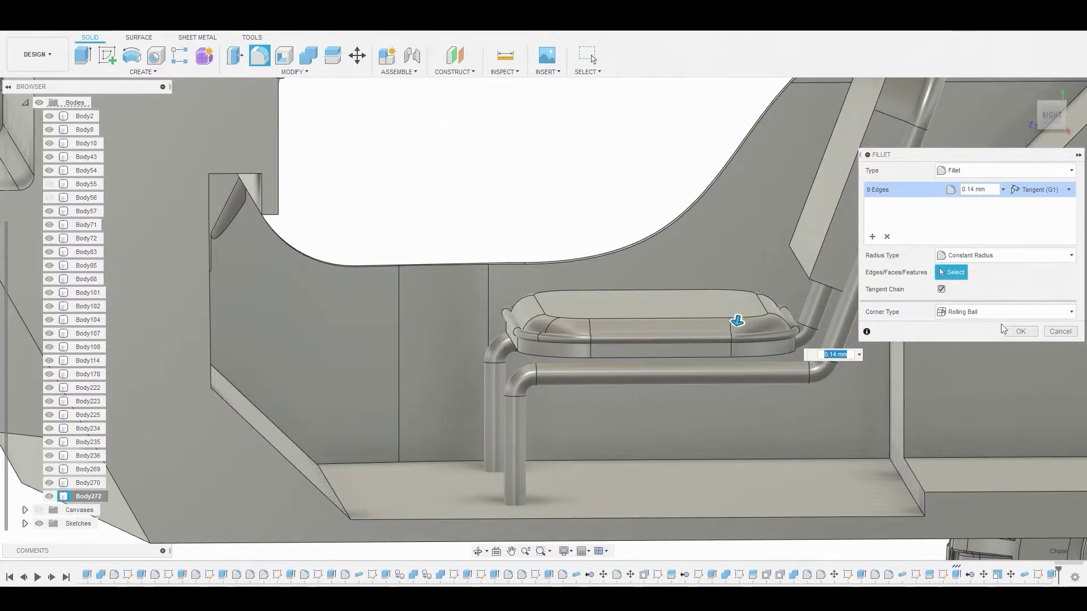
{"action": "left_click", "coordinate": [1017, 330]}
Start a sketch on the seat cushion's underside and offset its outline outward by about 0.148 mm
{"action": "middle_click_drag", "start_coordinate": [711, 362], "coordinate": [702, 283], "text": "shift"}
{"action": "left_click", "coordinate": [633, 350]}
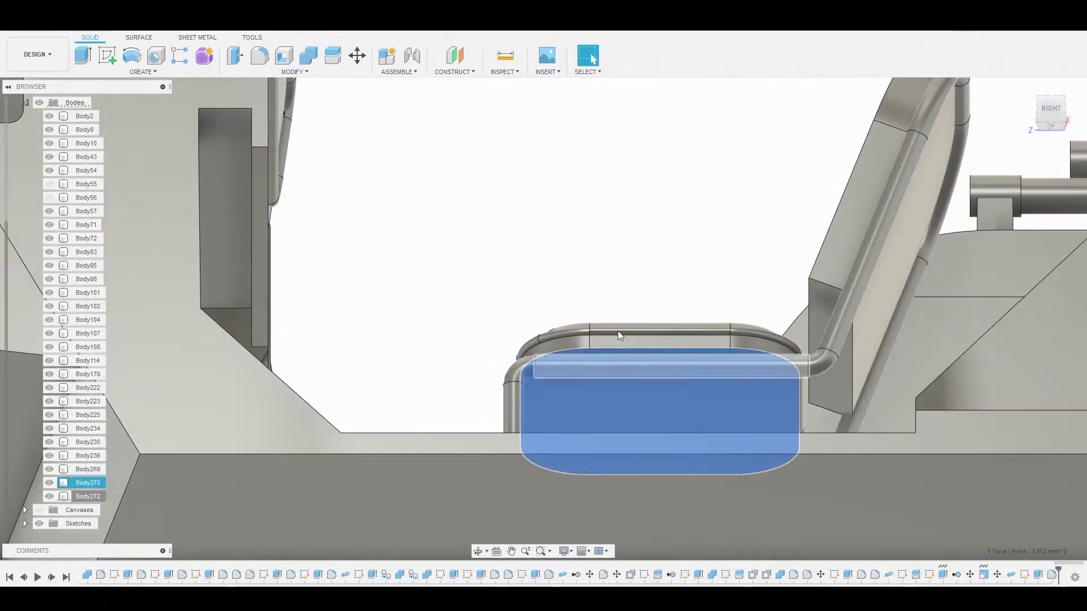
{"action": "left_click", "coordinate": [105, 57]}
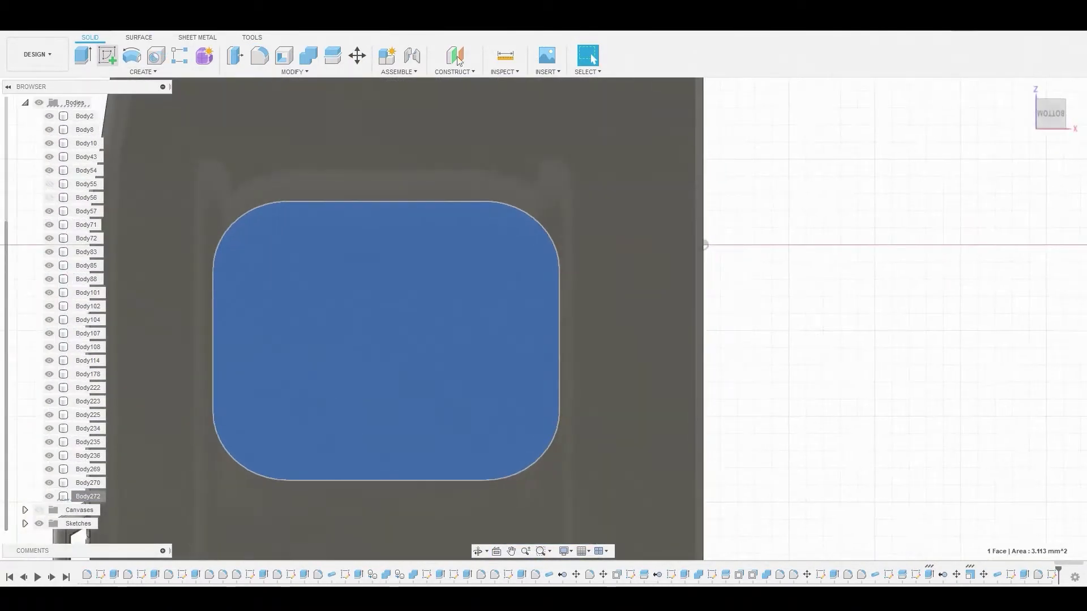
{"action": "left_click", "coordinate": [283, 58]}
{"action": "middle_click_drag", "start_coordinate": [453, 141], "coordinate": [556, 259], "text": "shift"}
{"action": "left_click", "coordinate": [555, 275]}
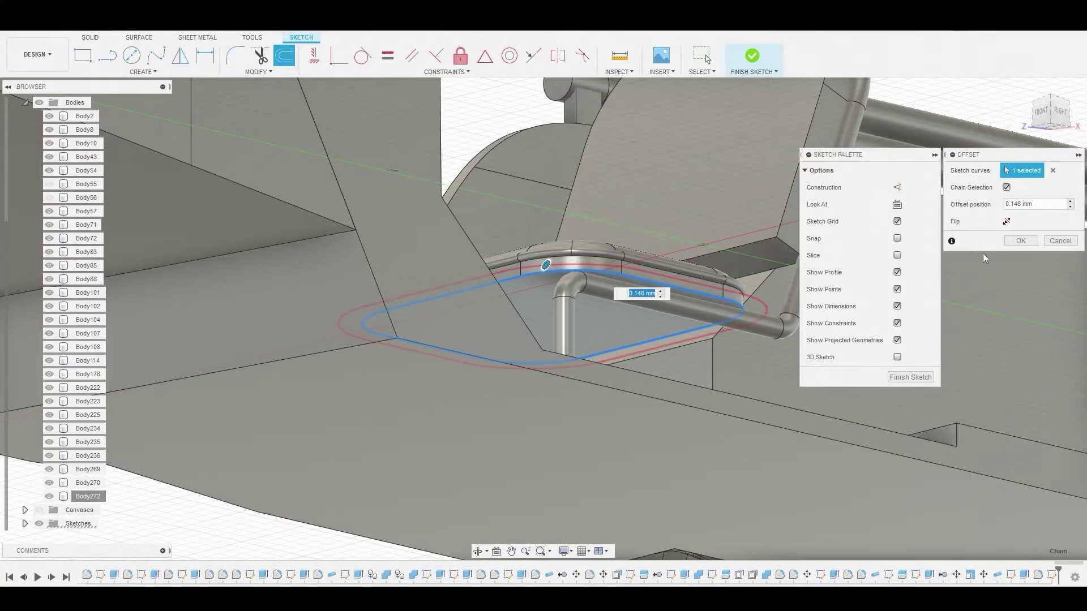
{"action": "left_click", "coordinate": [1022, 241]}
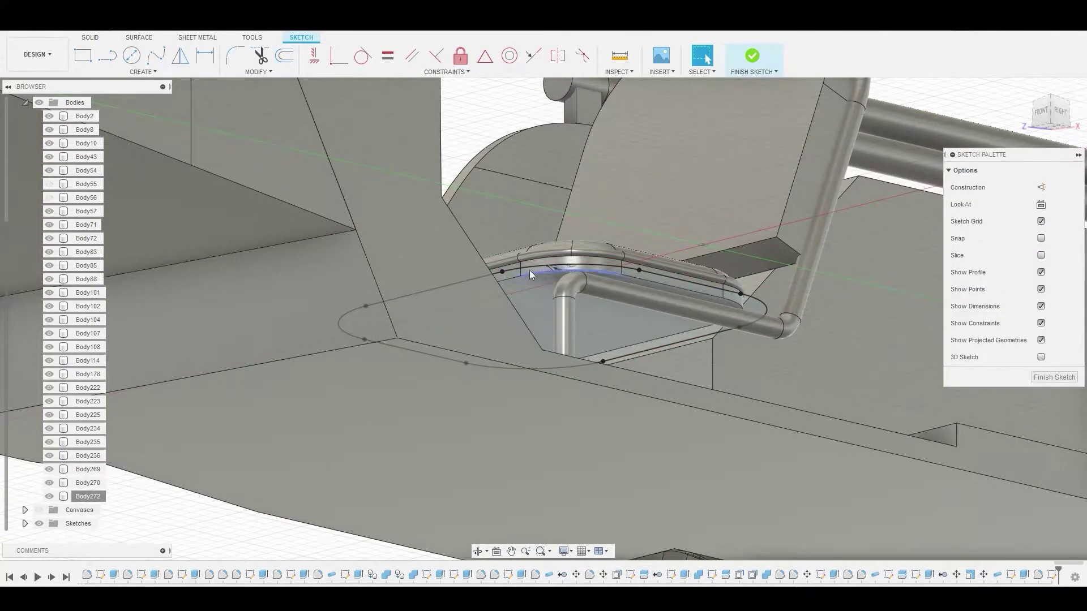
Extrude the ring profile around the cushion's underside about 0.049 mm downward, with the operation set to Join
{"action": "scroll", "coordinate": [530, 270], "scroll_direction": "up", "scroll_amount": 3}
{"action": "scroll", "coordinate": [530, 271], "scroll_direction": "up", "scroll_amount": 2}
{"action": "left_click", "coordinate": [526, 272]}
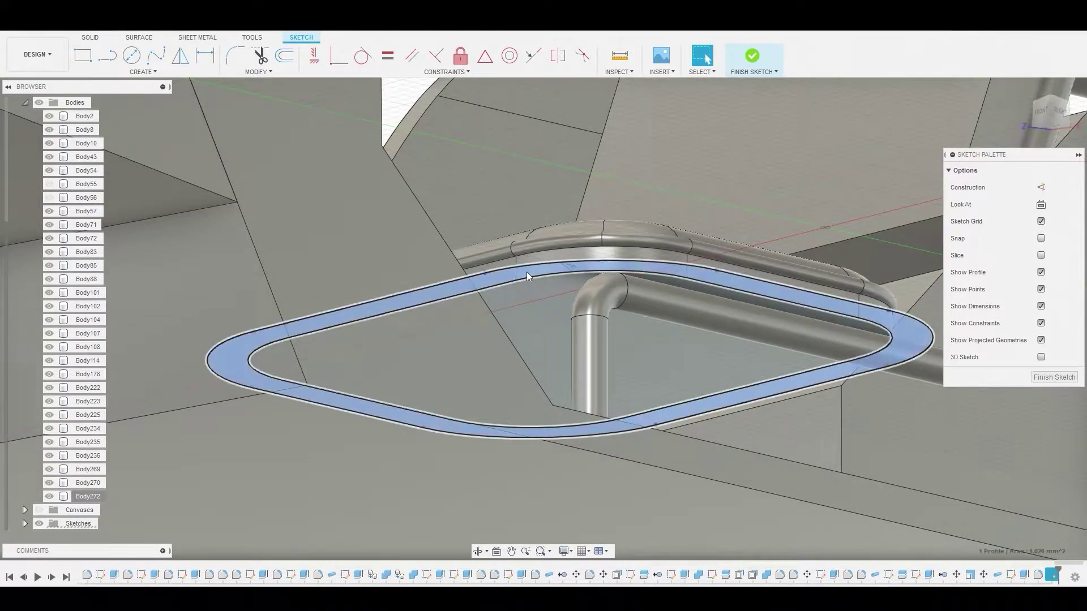
{"action": "right_click", "coordinate": [526, 273]}
{"action": "left_click", "coordinate": [566, 256]}
{"action": "middle_click_drag", "start_coordinate": [623, 244], "coordinate": [567, 266], "text": "shift"}
{"action": "left_click_drag", "start_coordinate": [532, 276], "coordinate": [537, 284]}
{"action": "left_click", "coordinate": [1034, 278]}
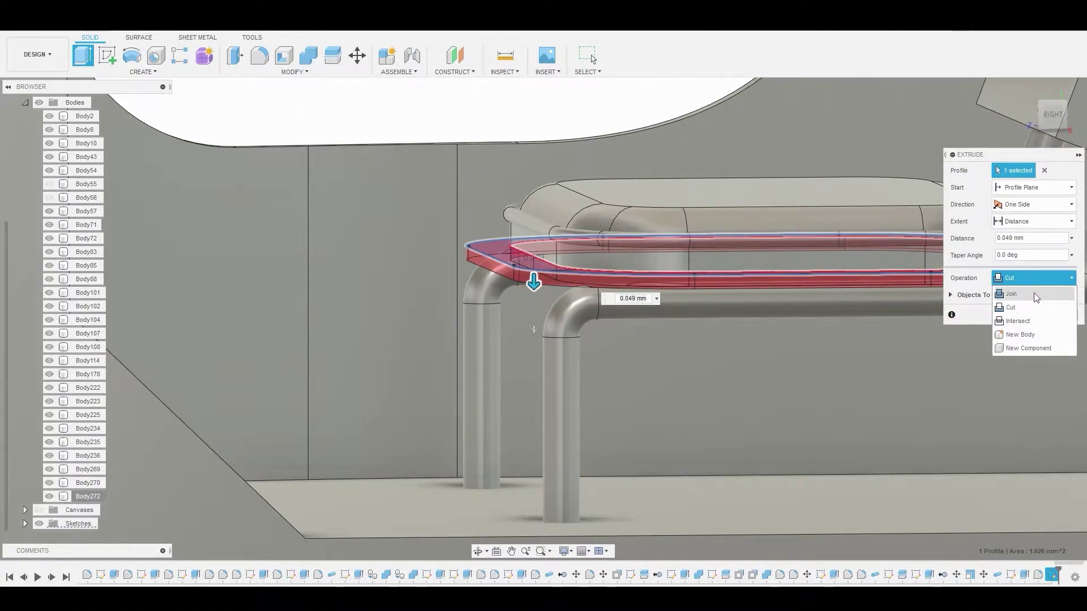
{"action": "left_click", "coordinate": [1034, 293]}
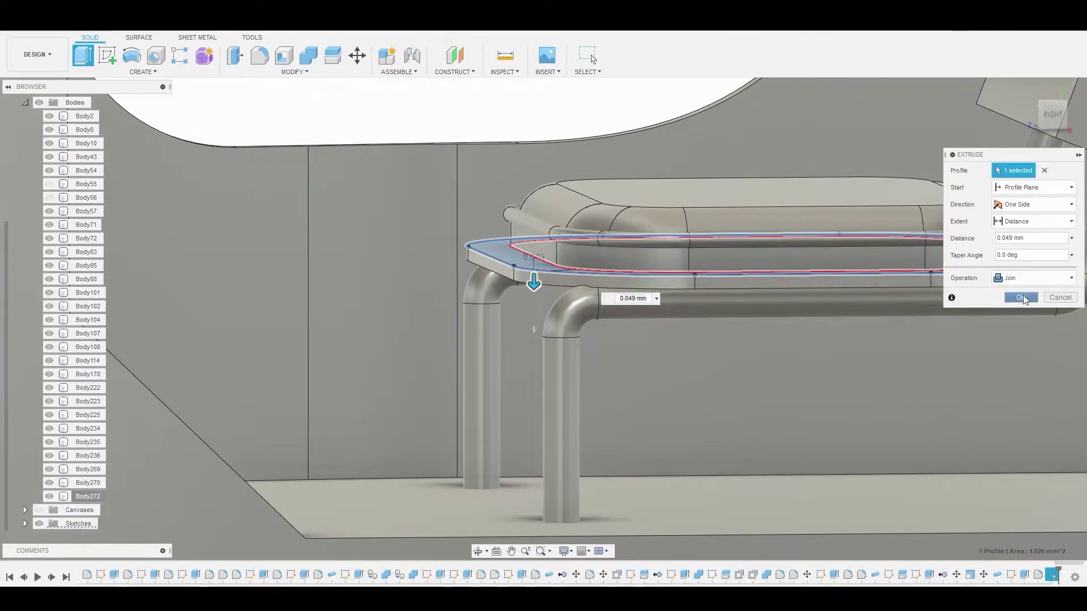
{"action": "left_click", "coordinate": [1023, 295]}
Sketch on the backrest's front face and cut its profile back about 0.1 mm to thin the backrest
{"action": "scroll", "coordinate": [790, 220], "scroll_direction": "down", "scroll_amount": 6}
{"action": "middle_click_drag", "start_coordinate": [805, 217], "coordinate": [784, 340], "text": "shift"}
{"action": "middle_click_drag", "start_coordinate": [849, 289], "coordinate": [679, 227], "text": "shift"}
{"action": "middle_click_drag", "start_coordinate": [702, 187], "coordinate": [699, 249]}
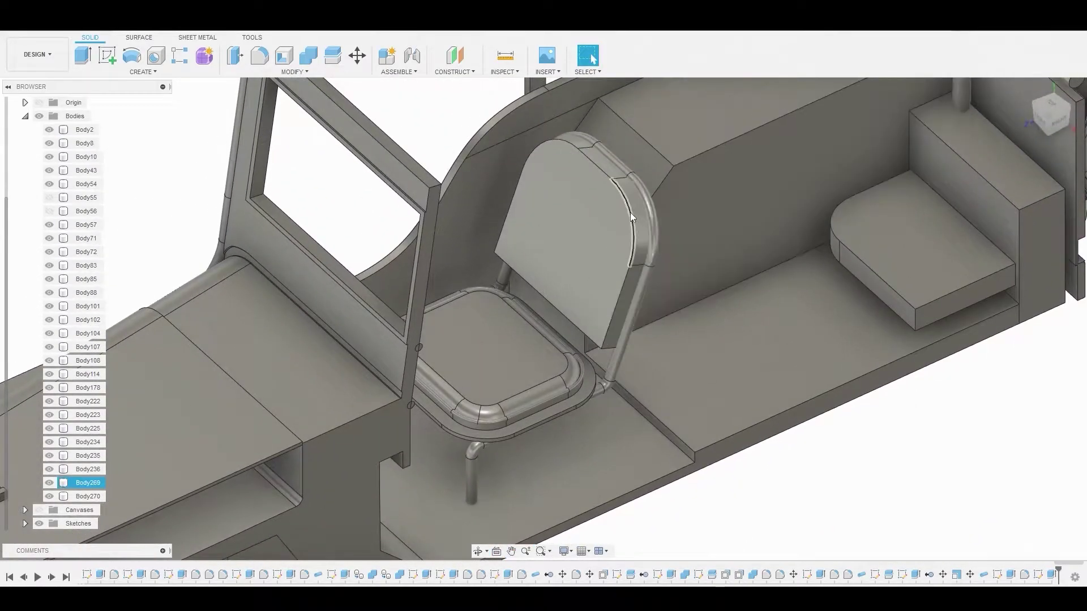
{"action": "scroll", "coordinate": [636, 218], "scroll_direction": "up", "scroll_amount": 3}
{"action": "left_click", "coordinate": [519, 179]}
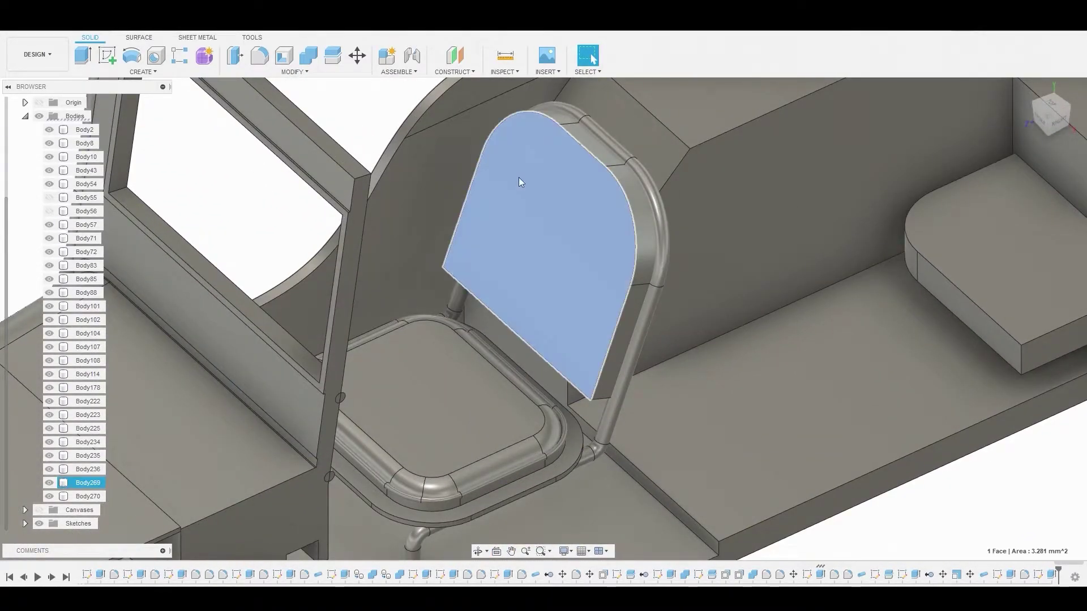
{"action": "left_click", "coordinate": [107, 55]}
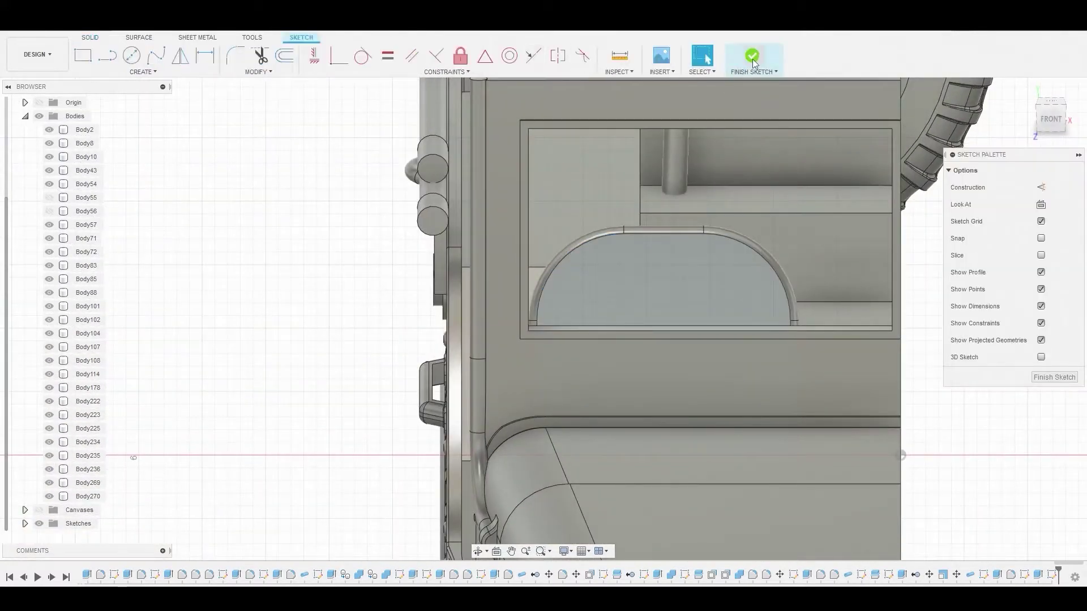
{"action": "left_click", "coordinate": [753, 60]}
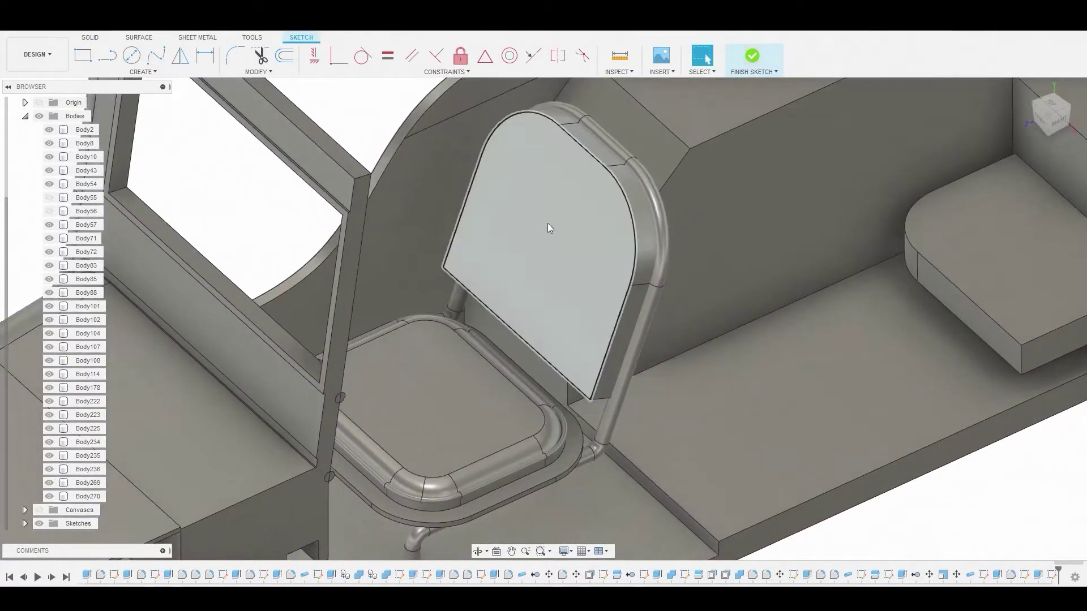
{"action": "right_click", "coordinate": [550, 225]}
{"action": "left_click", "coordinate": [594, 210]}
{"action": "left_click_drag", "start_coordinate": [541, 243], "coordinate": [551, 243]}
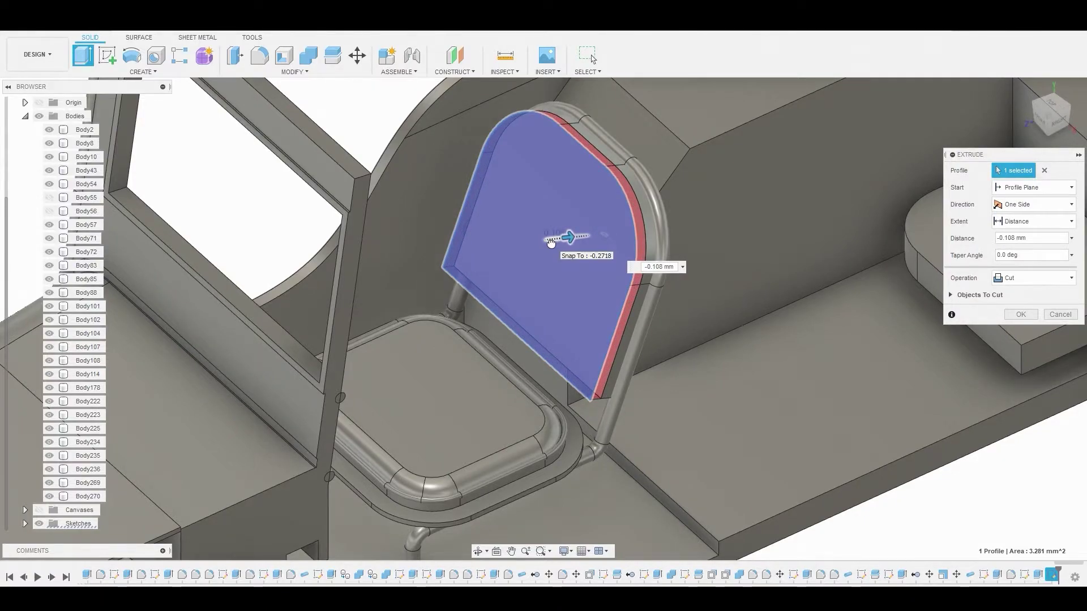
{"action": "left_click_drag", "start_coordinate": [549, 243], "coordinate": [552, 240]}
{"action": "left_click", "coordinate": [1033, 318]}
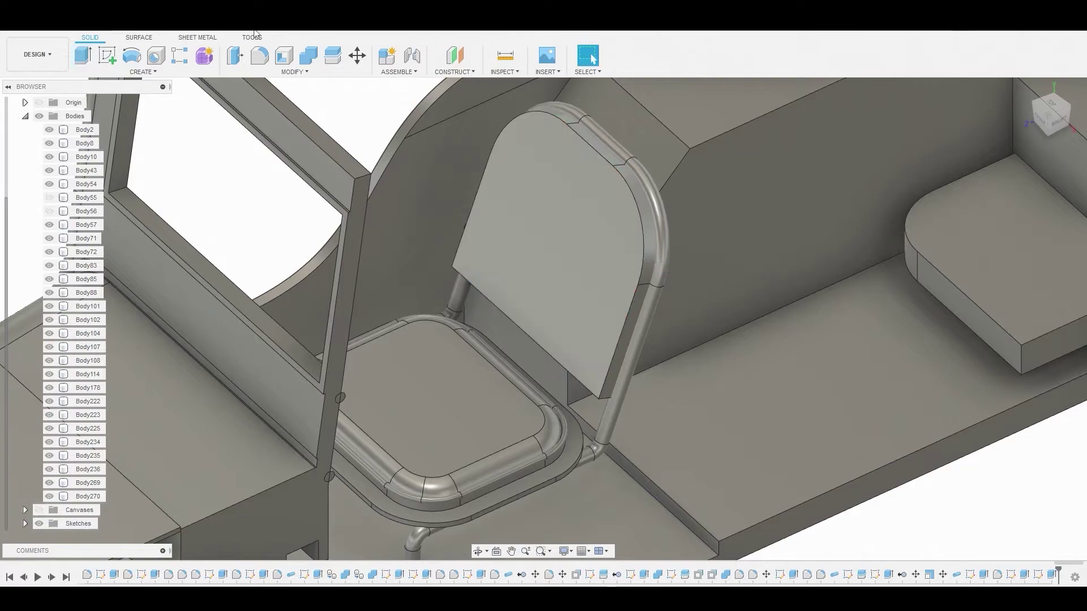
Create a circular pipe along the backrest's front edge chain with a 0.059 mm section size, joined to the backrest
{"action": "left_click", "coordinate": [142, 72]}
{"action": "left_click", "coordinate": [115, 319]}
{"action": "left_click", "coordinate": [606, 387]}
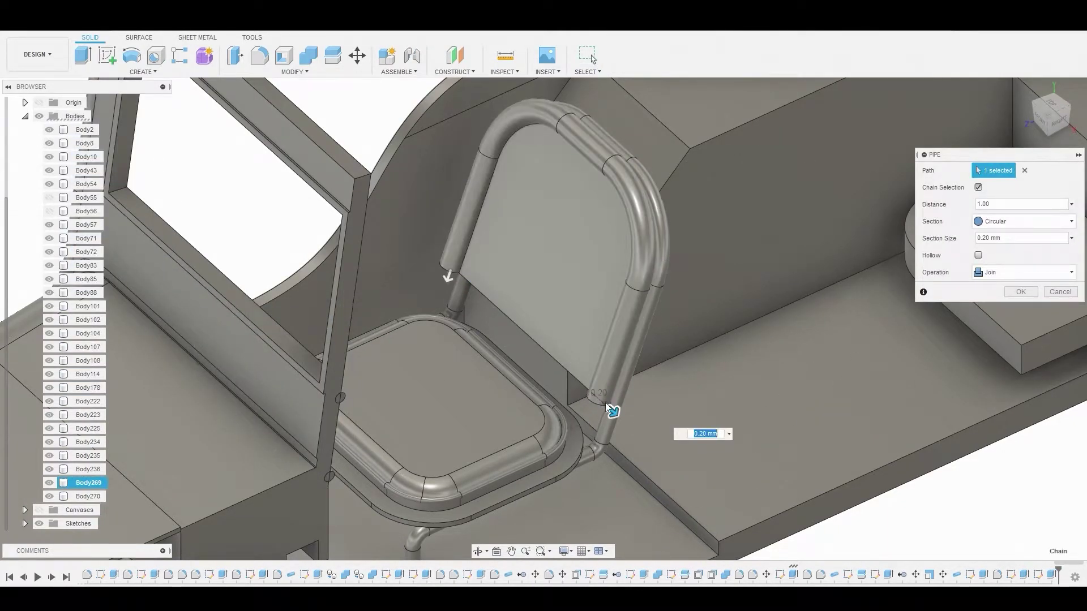
{"action": "left_click_drag", "start_coordinate": [612, 409], "coordinate": [607, 405]}
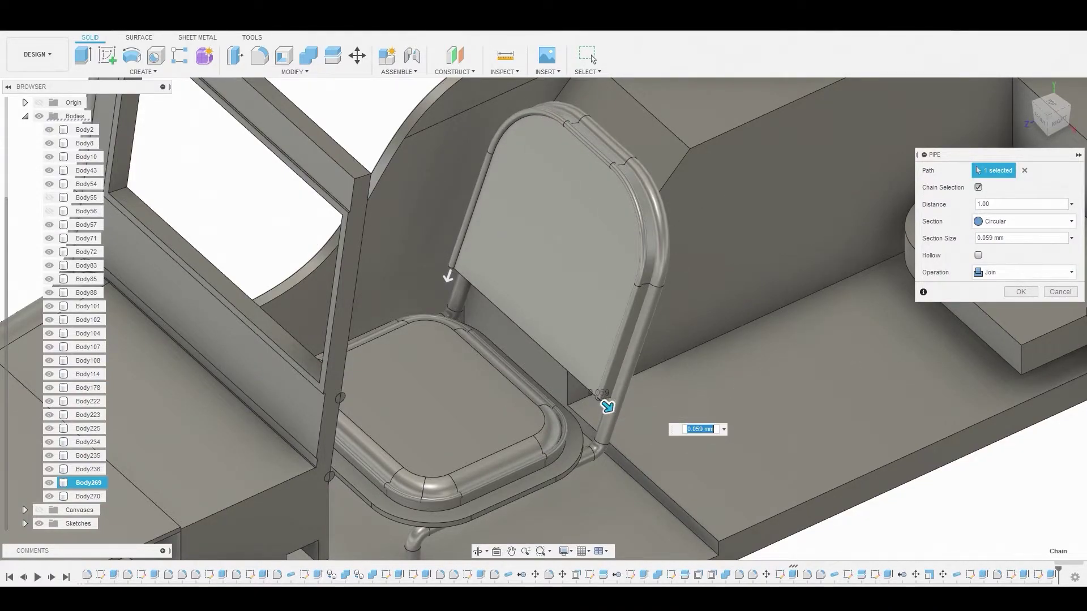
{"action": "left_click", "coordinate": [1023, 292]}
Sketch on the piped backrest's front face and extrude its profile forward about 0.057 mm, joined to the backrest
{"action": "left_click", "coordinate": [597, 234]}
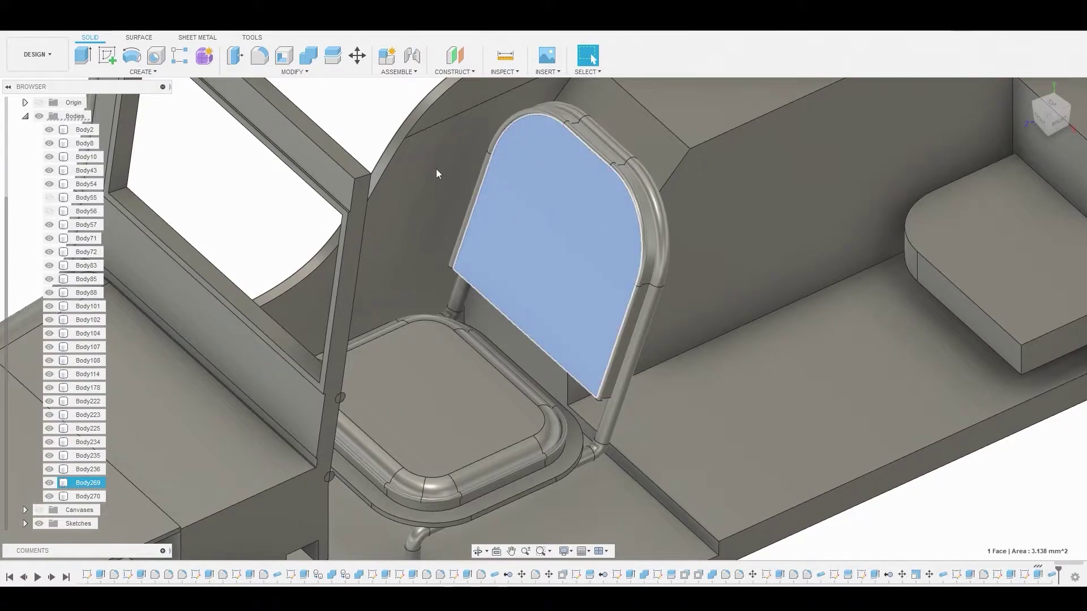
{"action": "left_click", "coordinate": [111, 60]}
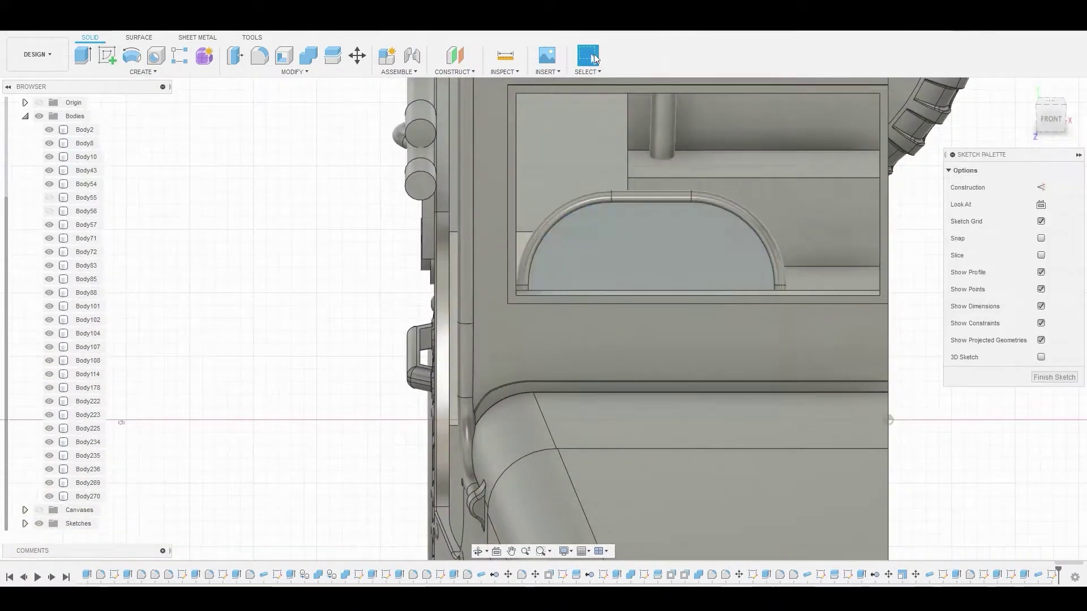
{"action": "left_click", "coordinate": [740, 57]}
{"action": "left_click", "coordinate": [578, 224]}
{"action": "right_click", "coordinate": [577, 223]}
{"action": "left_click", "coordinate": [620, 202]}
{"action": "middle_click_drag", "start_coordinate": [548, 238], "coordinate": [527, 201], "text": "shift"}
{"action": "left_click_drag", "start_coordinate": [513, 201], "coordinate": [507, 199]}
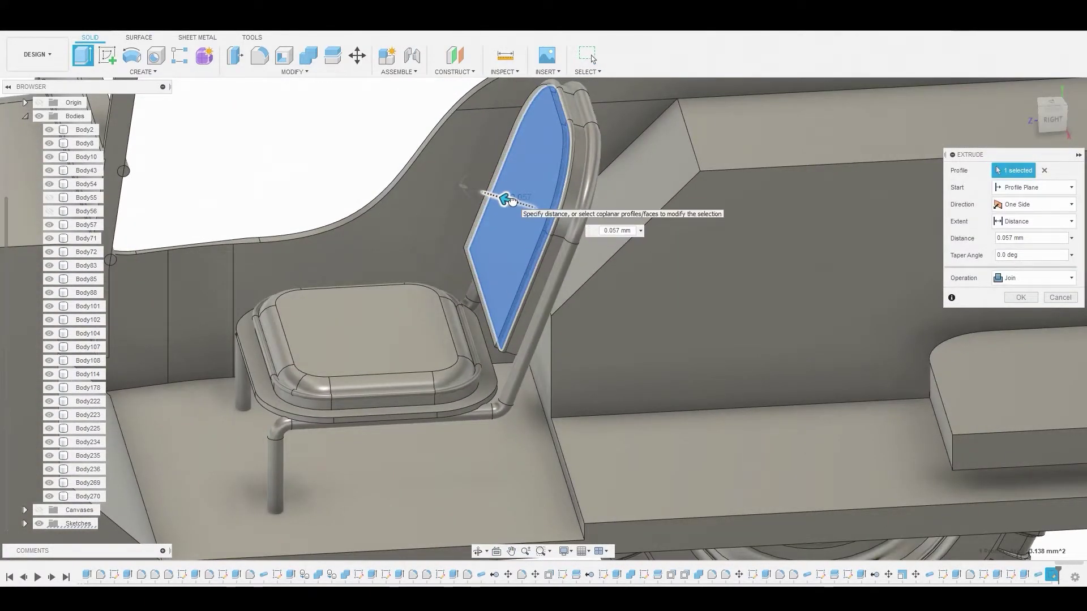
{"action": "key", "text": "Return"}
Fillet the curved outer edge chain of the backrest's raised front face with a radius of about 0.082 mm
{"action": "key", "text": "f"}
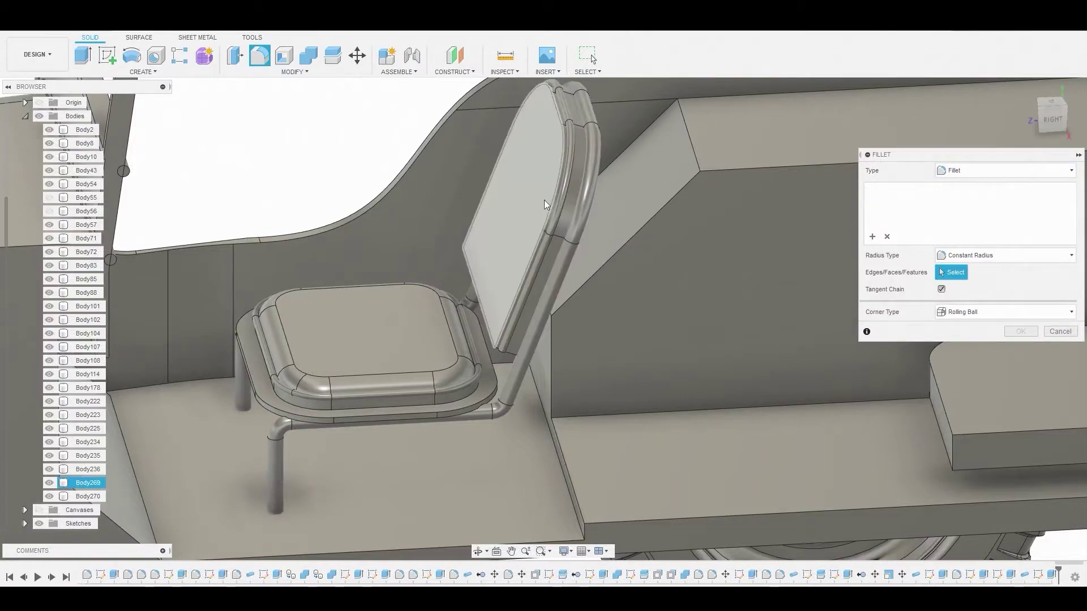
{"action": "left_click", "coordinate": [552, 203]}
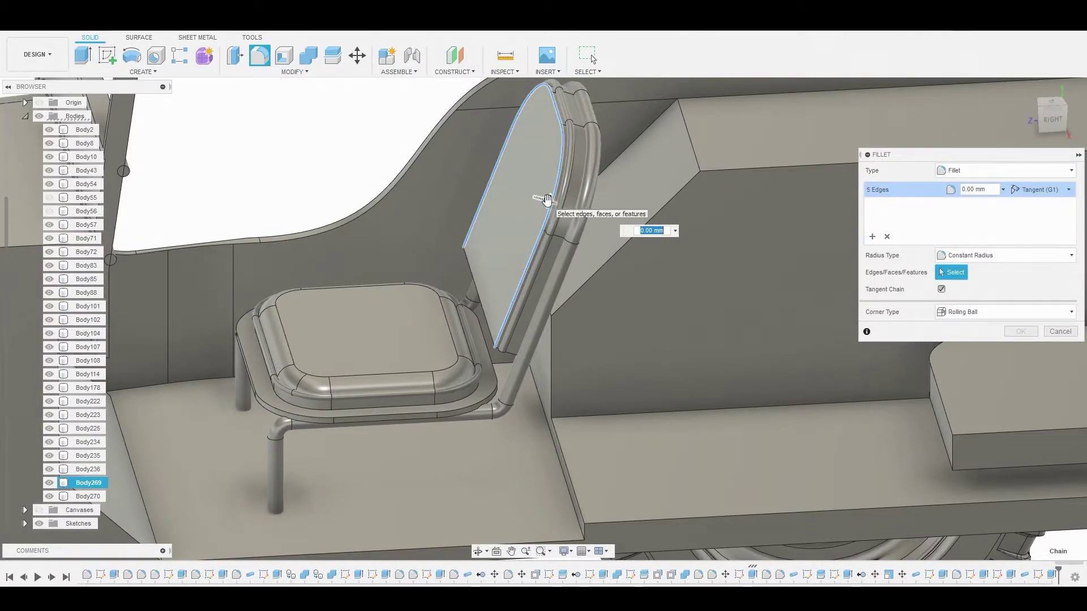
{"action": "left_click_drag", "start_coordinate": [547, 199], "coordinate": [550, 202]}
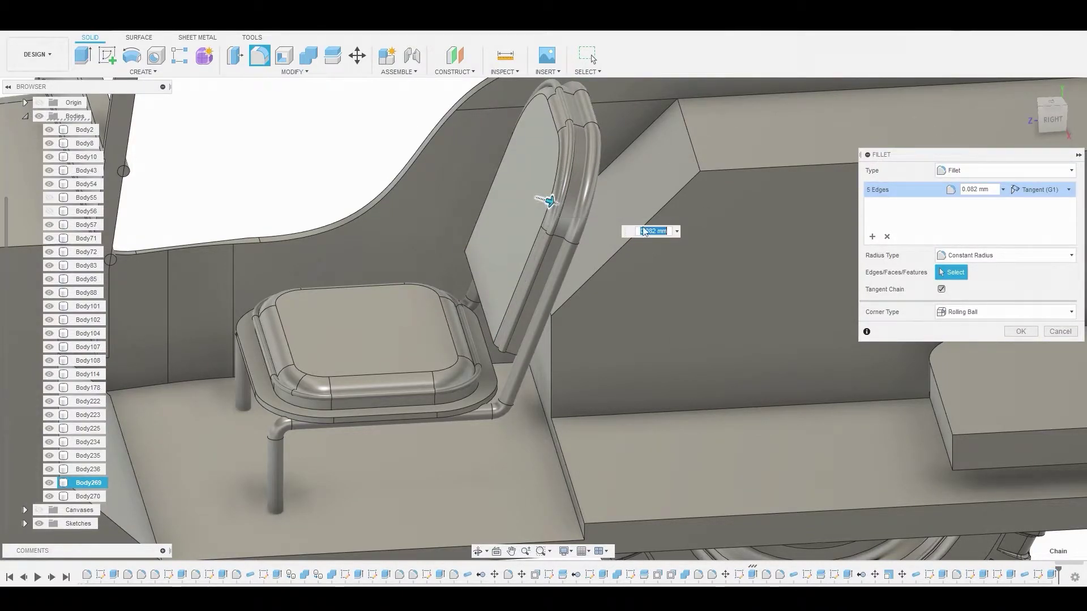
{"action": "left_click", "coordinate": [1019, 333]}
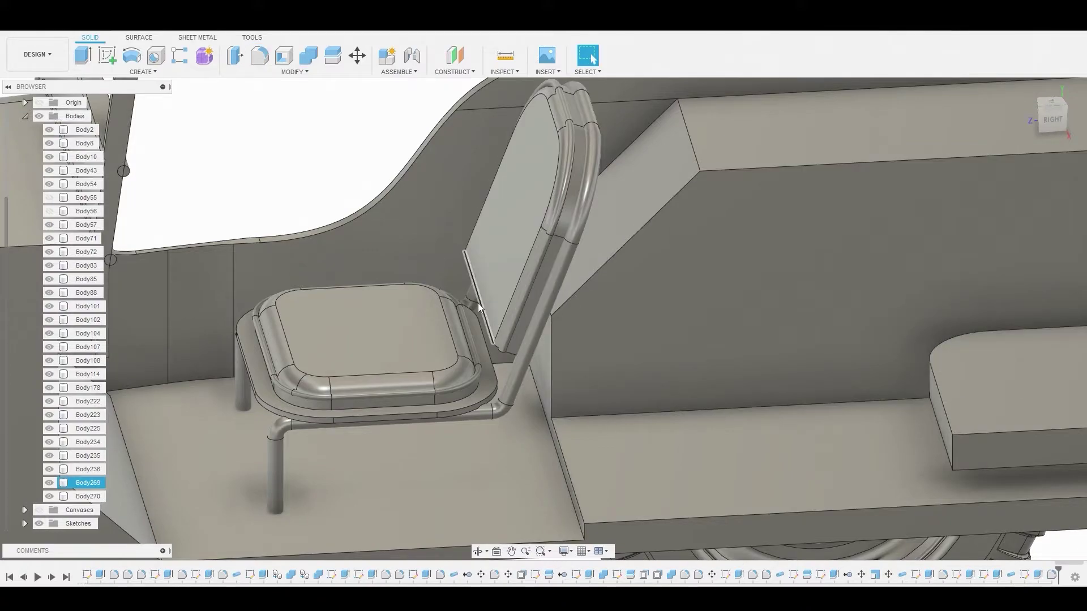
Fillet the backrest's lower front edge with a radius of about 0.016 mm
{"action": "key", "text": "f"}
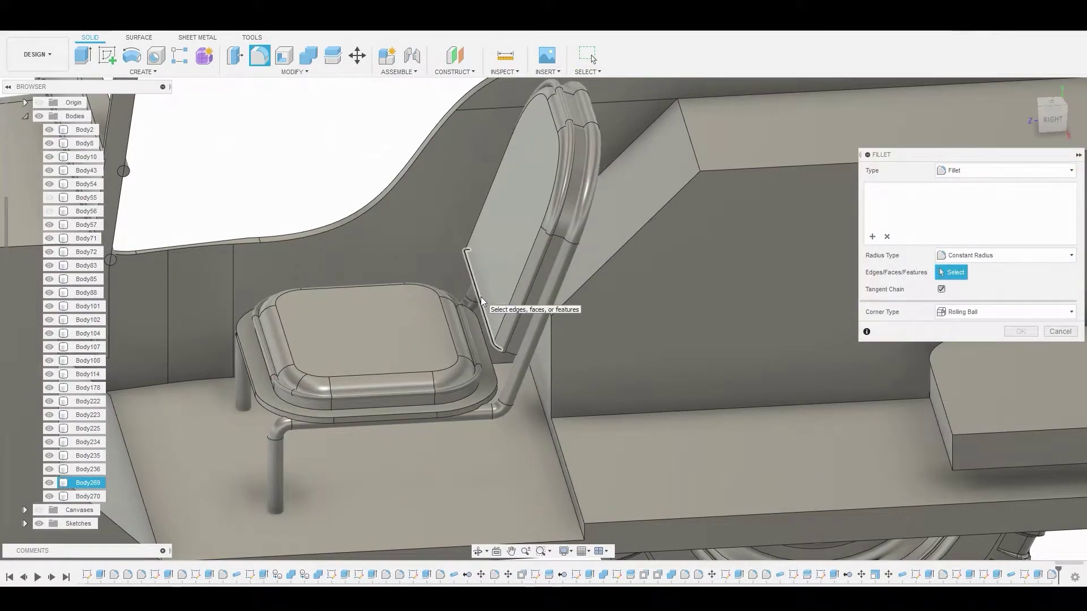
{"action": "left_click", "coordinate": [478, 303]}
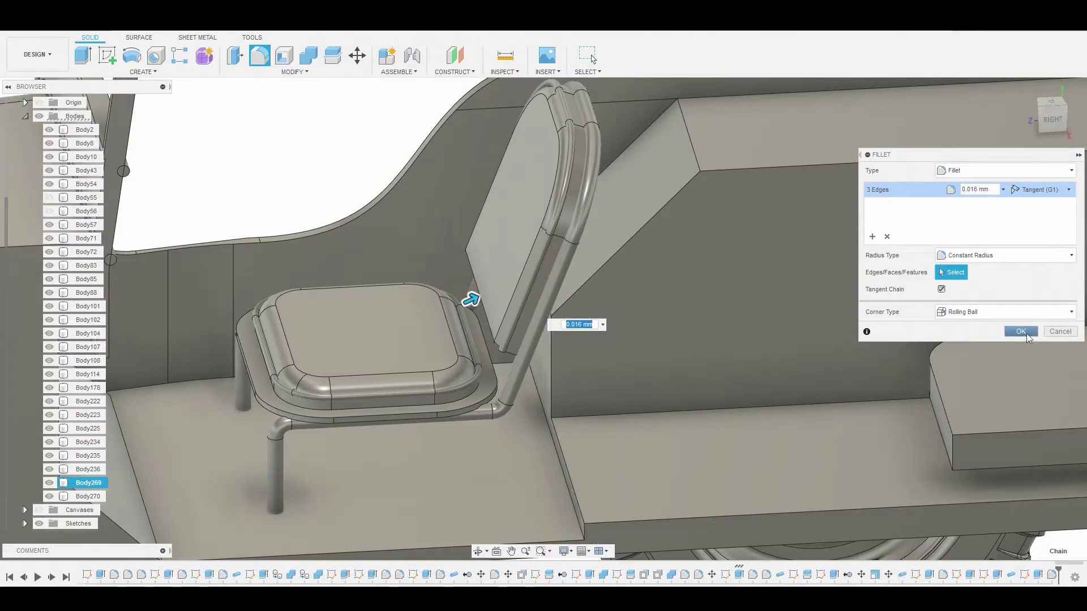
{"action": "left_click", "coordinate": [1023, 333]}
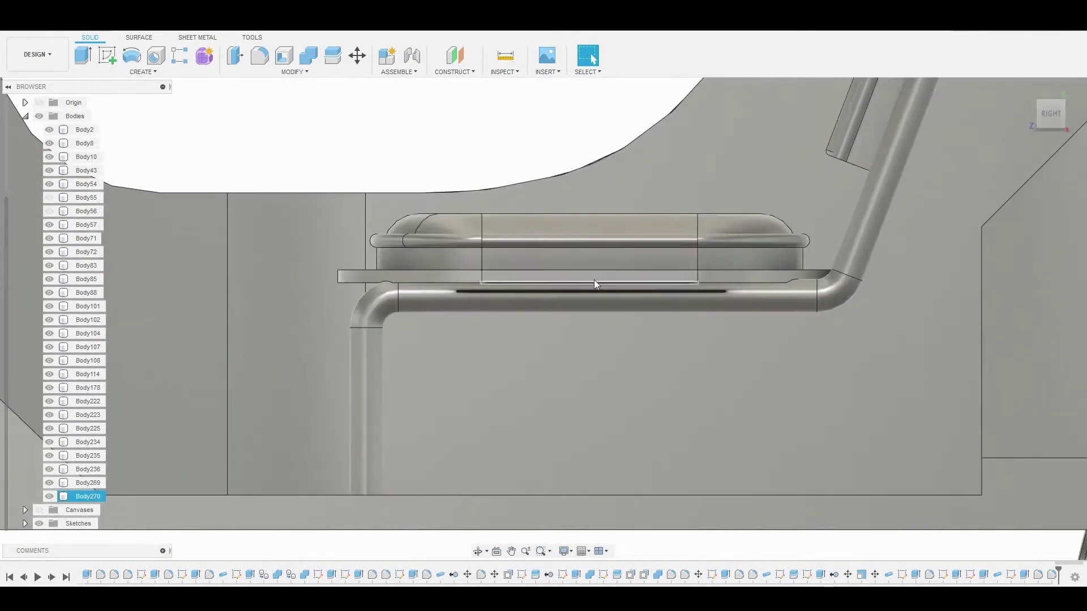
Start a sketch on the seat cushion's side face and draw a rectangle between the seat tube and the floor, behind the front leg
{"action": "left_click", "coordinate": [593, 266]}
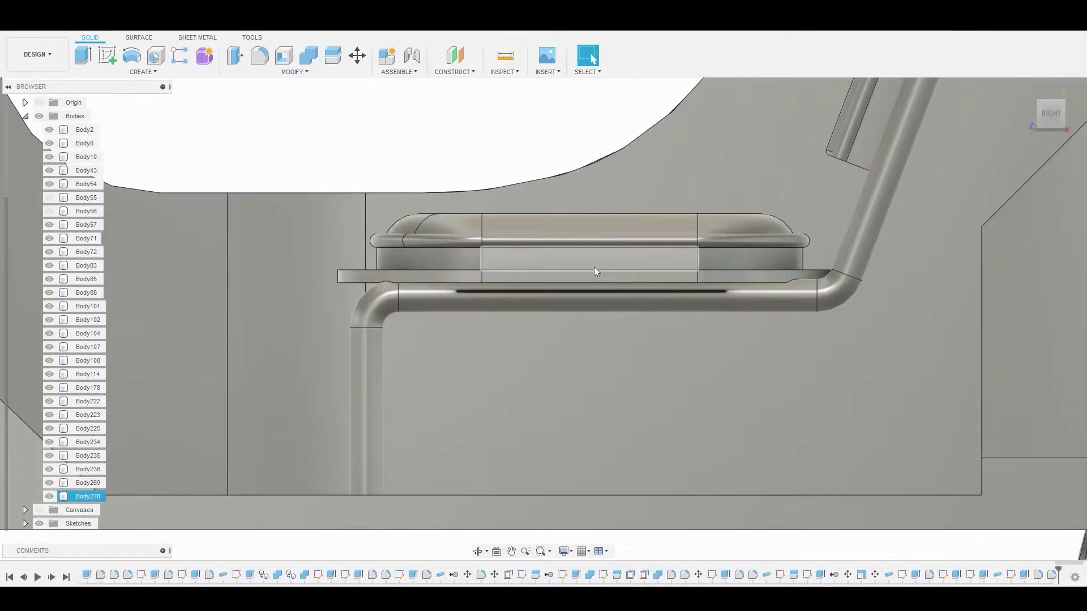
{"action": "left_click", "coordinate": [108, 55]}
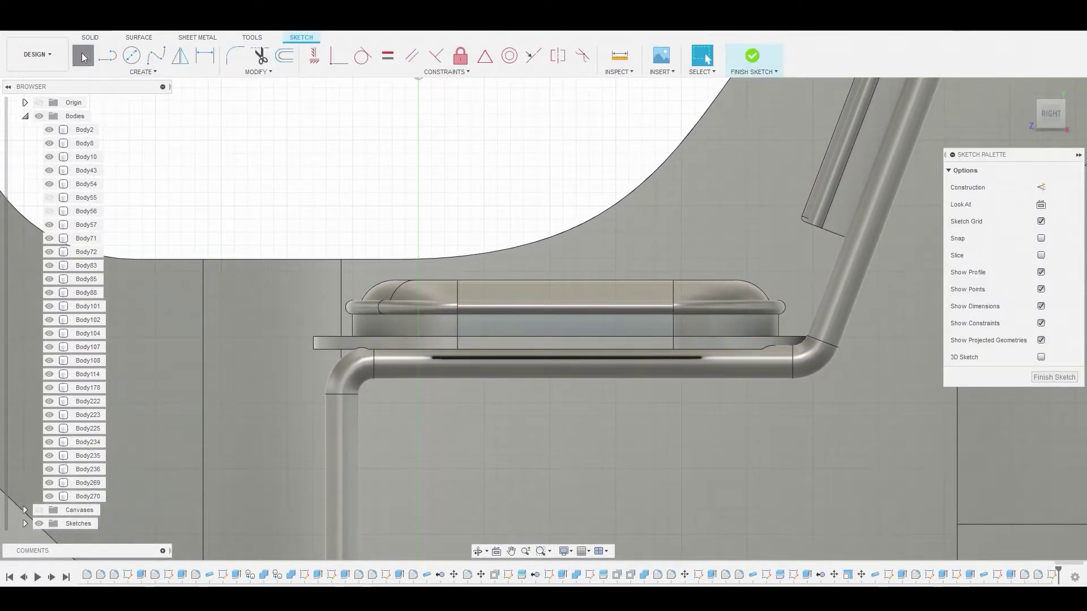
{"action": "left_click", "coordinate": [83, 56]}
{"action": "middle_click_drag", "start_coordinate": [519, 461], "coordinate": [461, 335]}
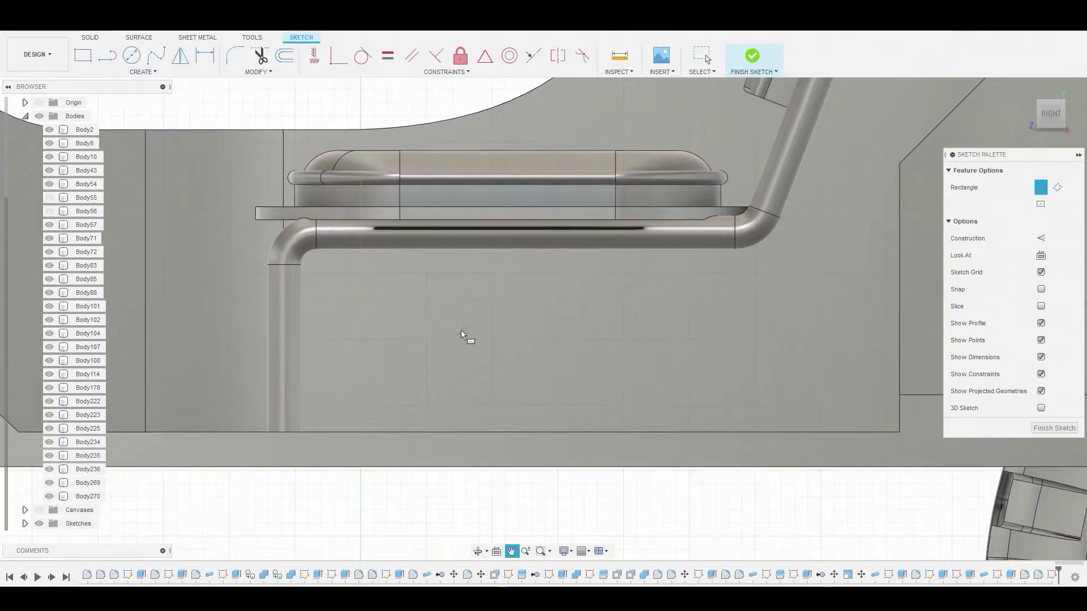
{"action": "left_click", "coordinate": [315, 261]}
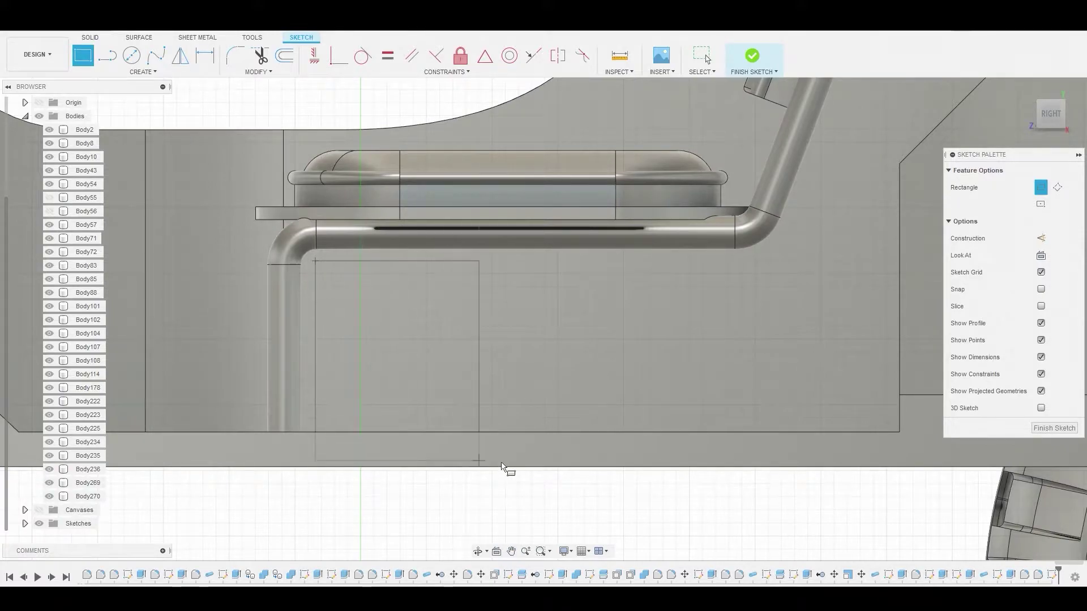
{"action": "left_click", "coordinate": [752, 428]}
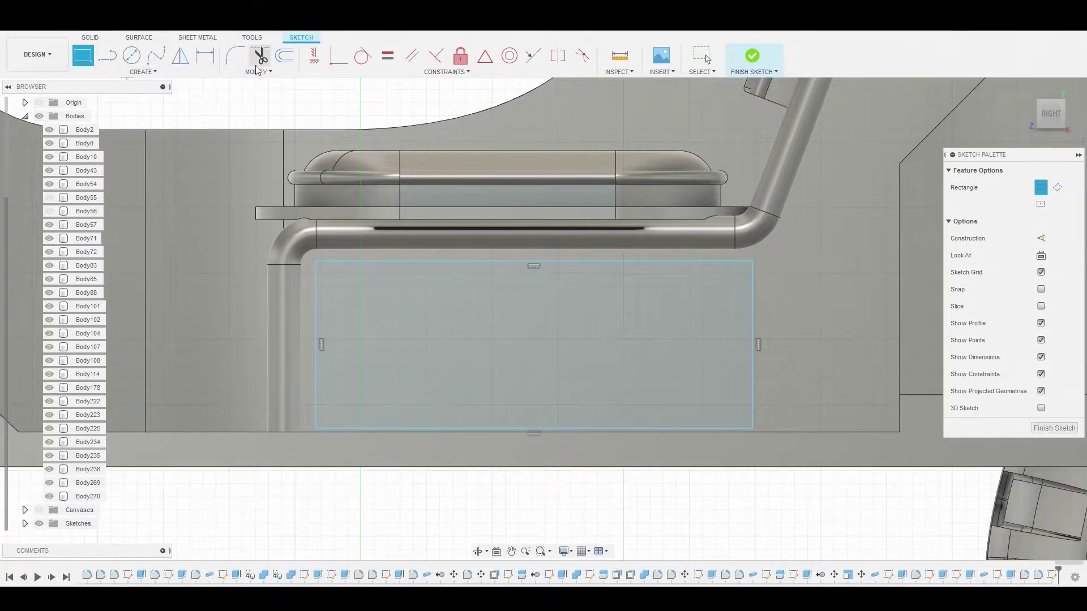
Fillet all four corners of the rectangle sketched beneath the seat with a radius of 0.11 mm
{"action": "left_click", "coordinate": [235, 56]}
{"action": "left_click", "coordinate": [315, 263]}
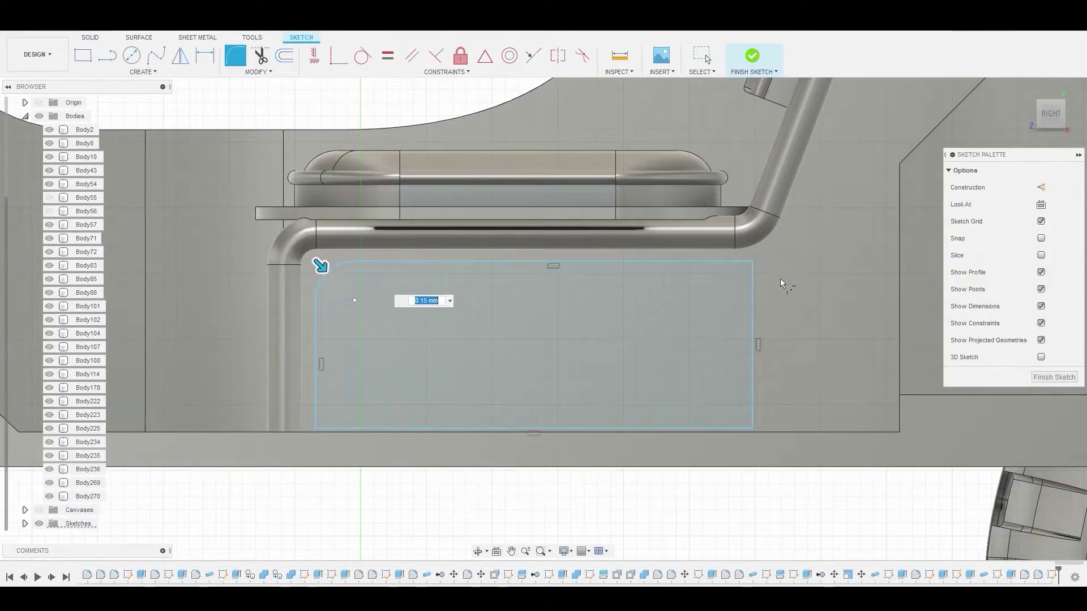
{"action": "left_click", "coordinate": [751, 263]}
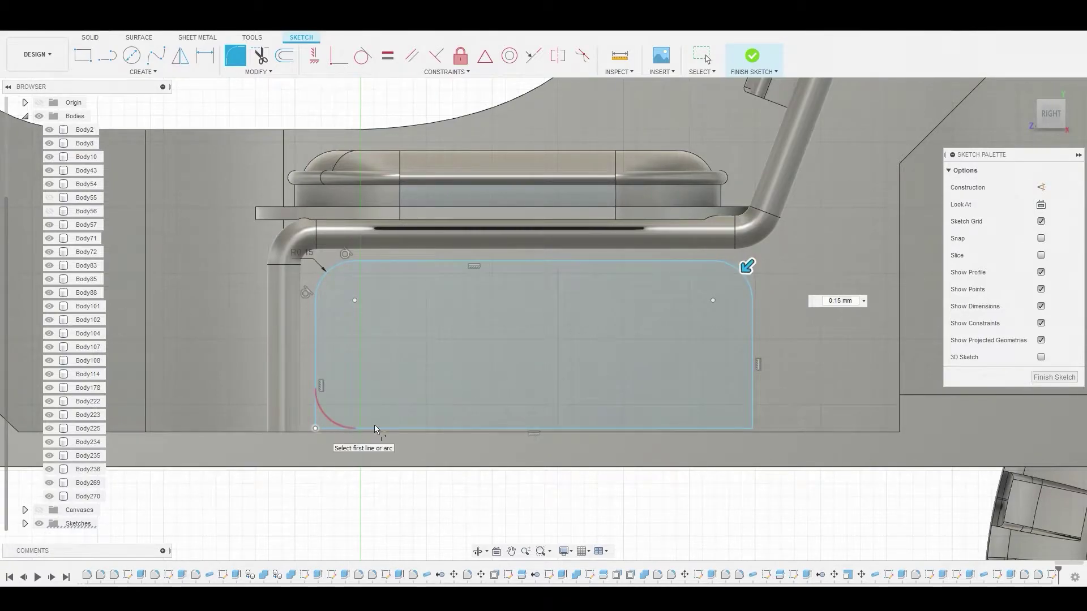
{"action": "left_click", "coordinate": [350, 429]}
{"action": "left_click", "coordinate": [752, 429]}
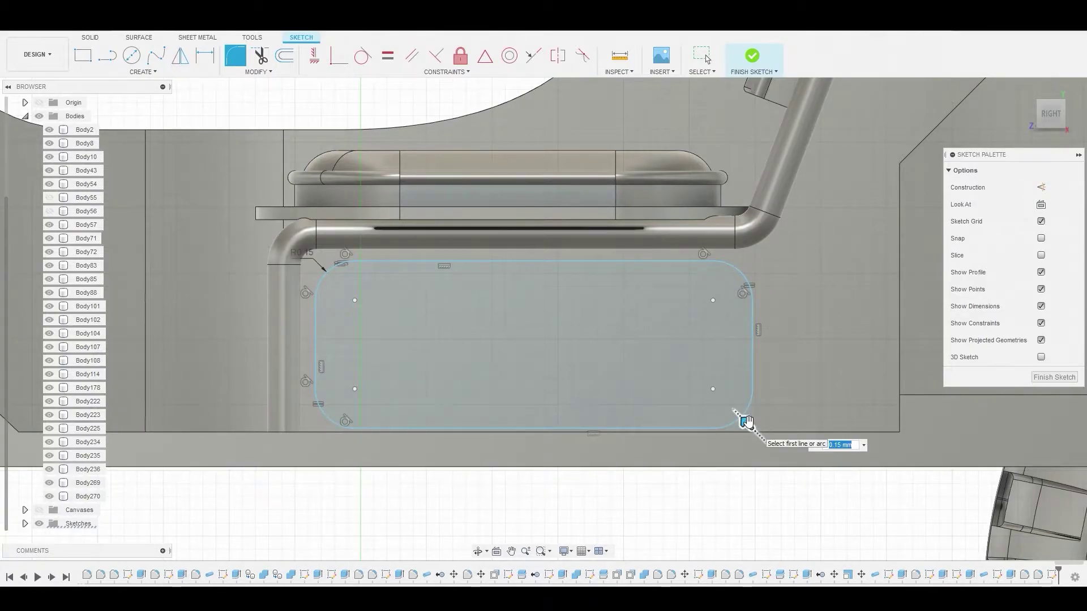
{"action": "left_click_drag", "start_coordinate": [747, 423], "coordinate": [750, 426]}
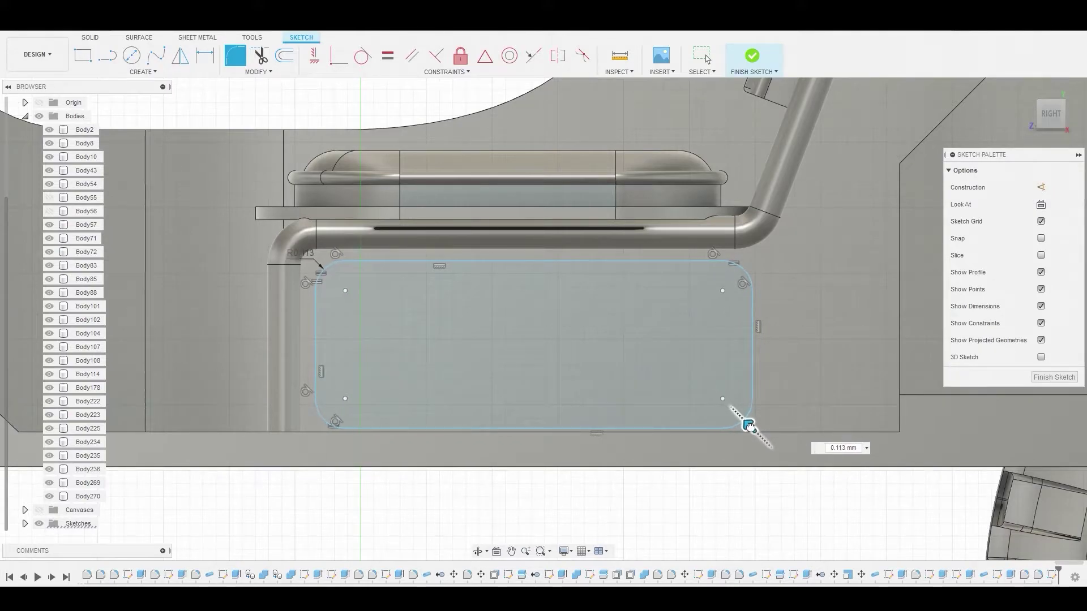
{"action": "right_click", "coordinate": [664, 355]}
{"action": "left_click", "coordinate": [702, 349]}
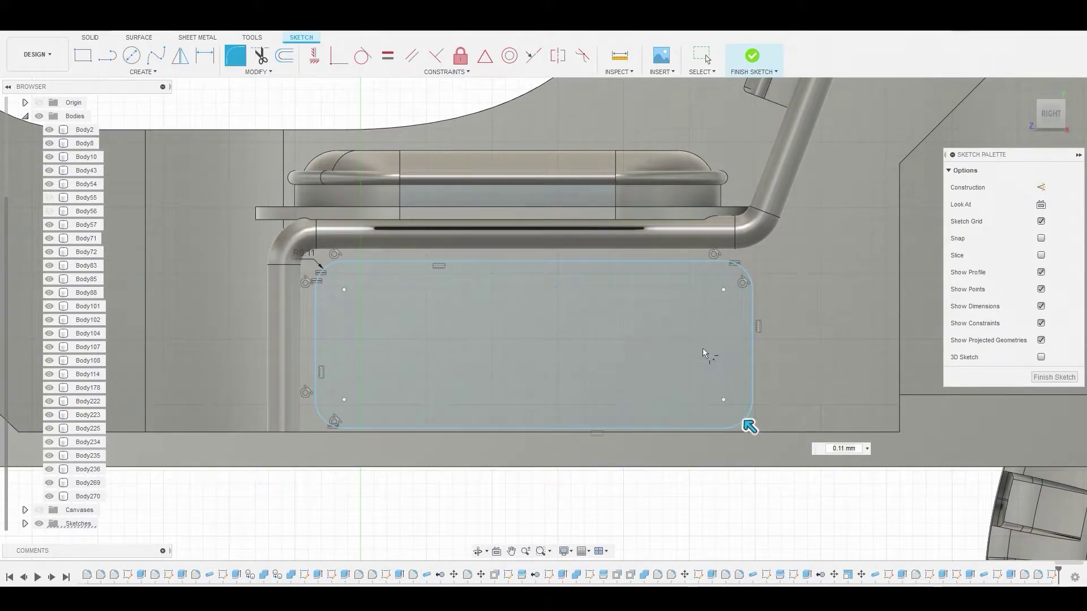
Extrude the rounded rectangle about 2.013 mm under the seat as a new box-shaped body
{"action": "left_click", "coordinate": [601, 328]}
{"action": "right_click", "coordinate": [601, 328]}
{"action": "left_click", "coordinate": [637, 312]}
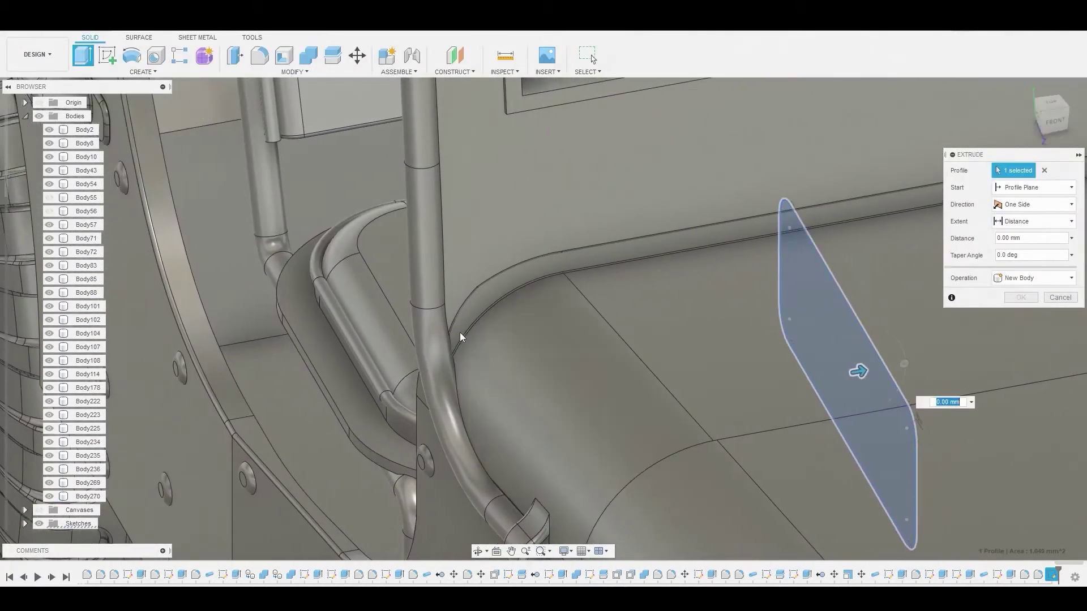
{"action": "middle_click_drag", "start_coordinate": [460, 333], "coordinate": [486, 335], "text": "shift"}
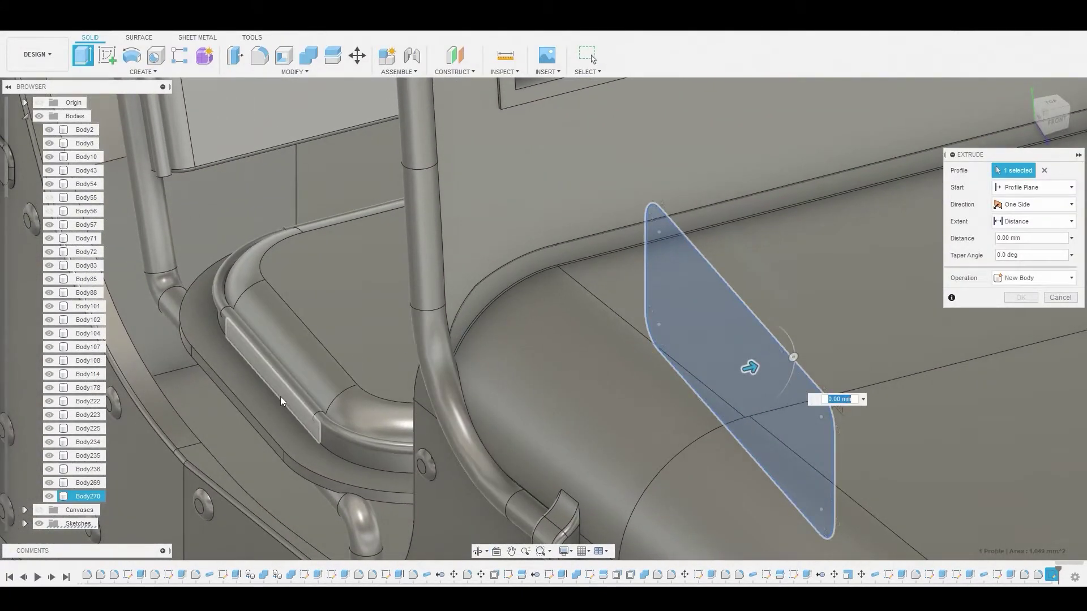
{"action": "left_click", "coordinate": [280, 397]}
{"action": "middle_click_drag", "start_coordinate": [555, 345], "coordinate": [308, 188], "text": "shift"}
{"action": "left_click", "coordinate": [1020, 298]}
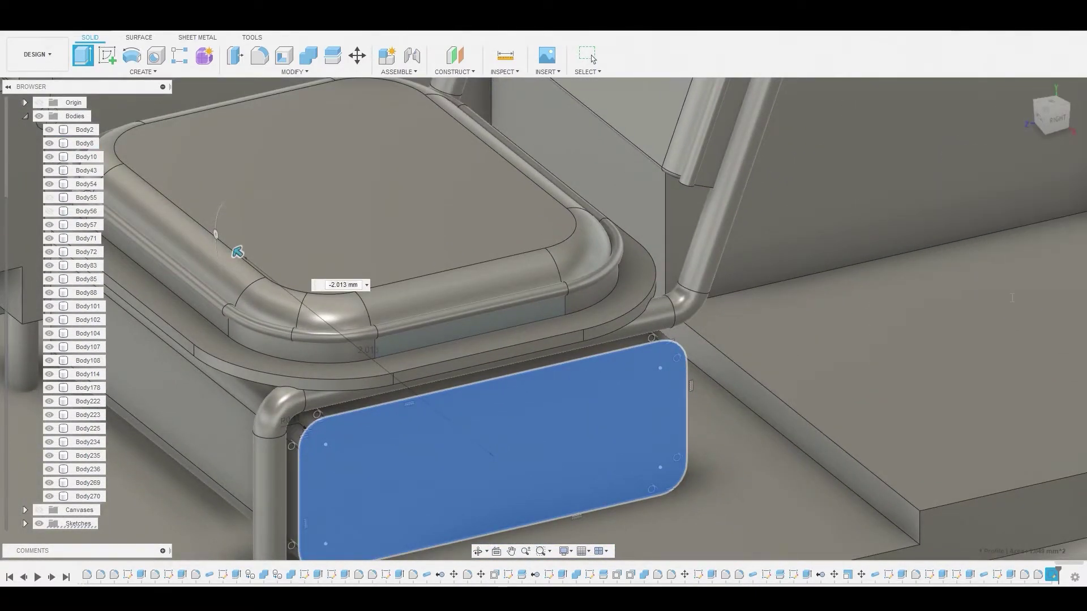
Fillet the outer edge loop of the under-seat box's side face with a radius of about 0.052 mm
{"action": "scroll", "coordinate": [597, 418], "scroll_direction": "down", "scroll_amount": 5}
{"action": "key", "text": "f"}
{"action": "left_click", "coordinate": [613, 415]}
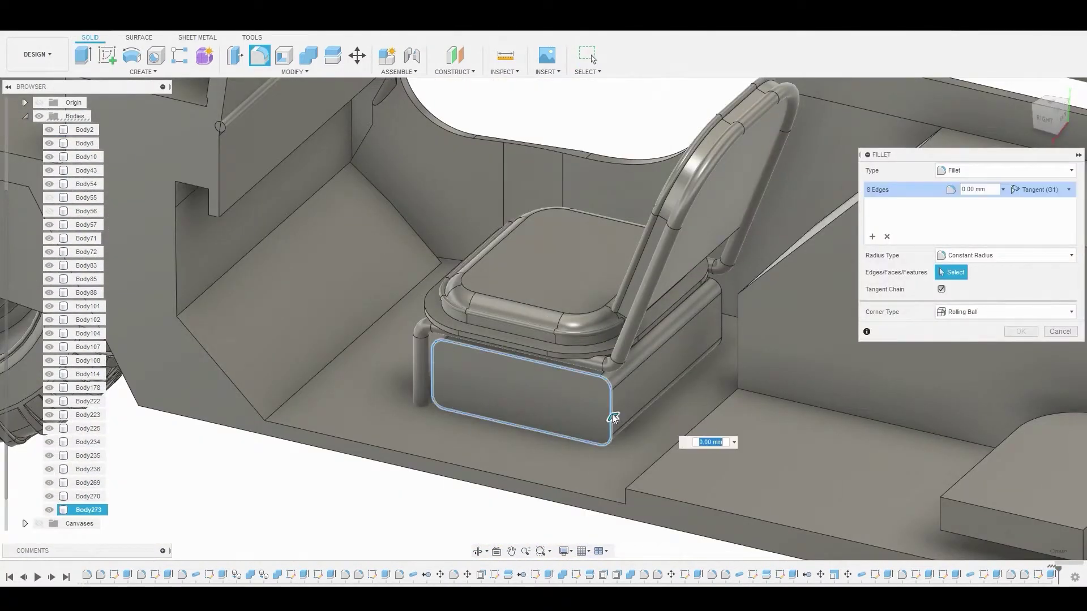
{"action": "left_click_drag", "start_coordinate": [614, 416], "coordinate": [615, 419]}
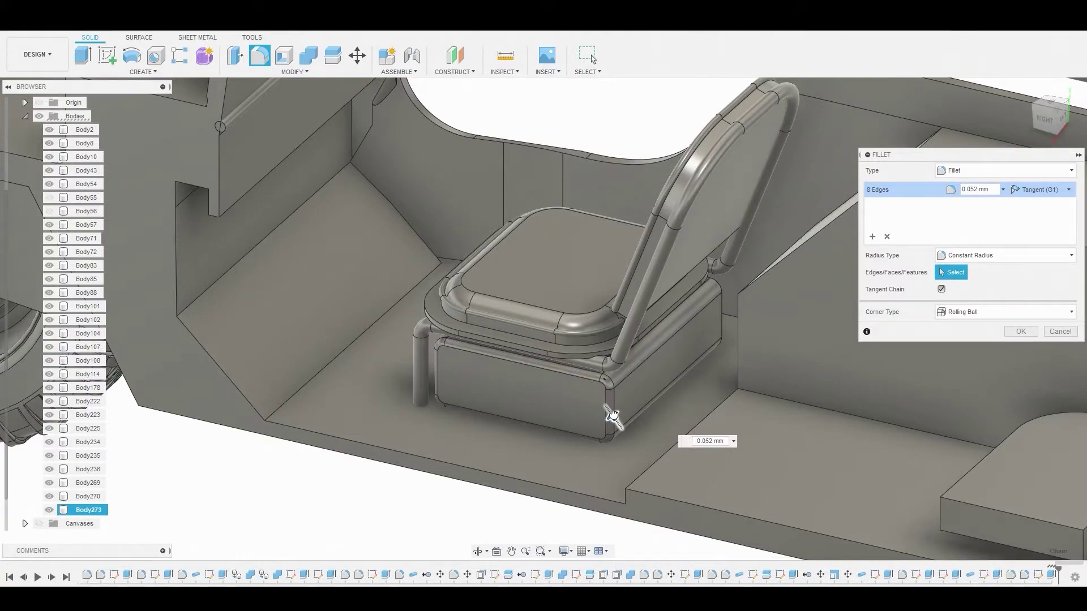
{"action": "left_click", "coordinate": [1022, 331]}
{"action": "scroll", "coordinate": [785, 352], "scroll_direction": "down", "scroll_amount": 8}
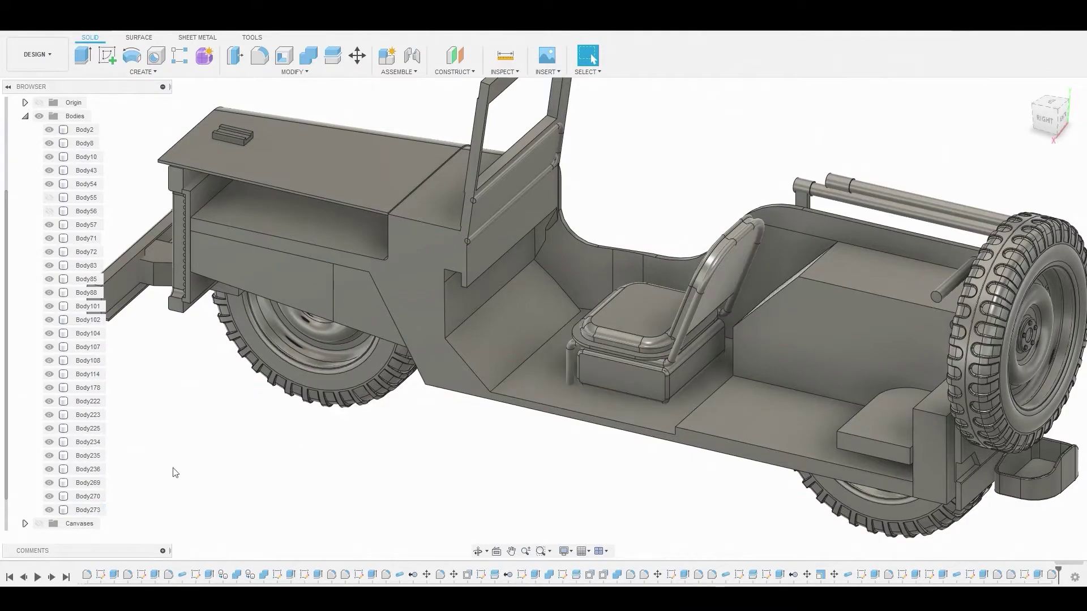
Move the under-seat box down about 0.051 mm towards the floor
{"action": "right_click", "coordinate": [83, 509]}
{"action": "left_click", "coordinate": [111, 264]}
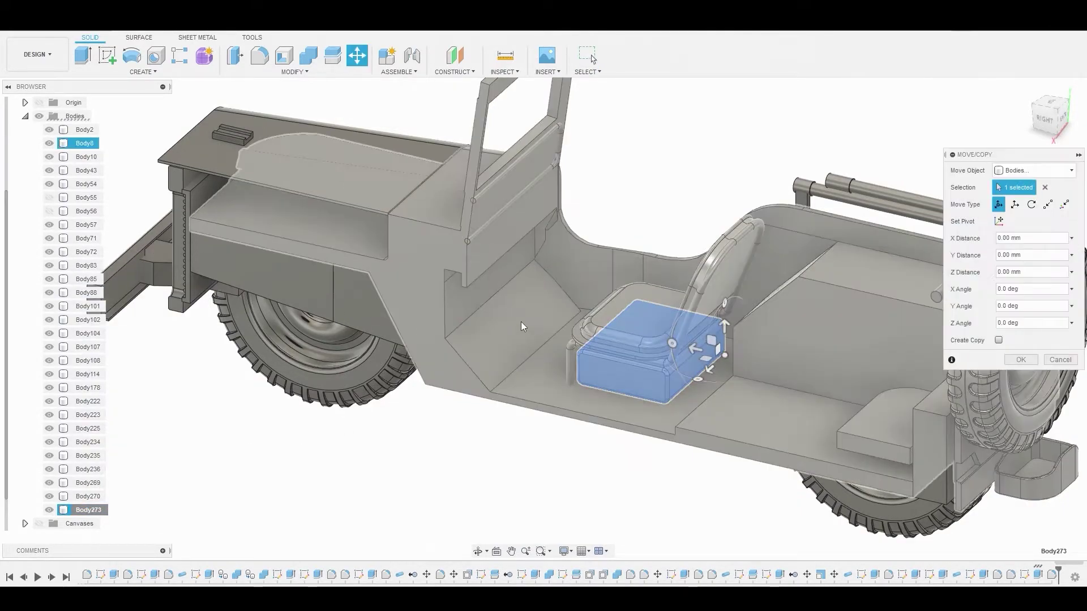
{"action": "left_click_drag", "start_coordinate": [724, 327], "coordinate": [724, 332]}
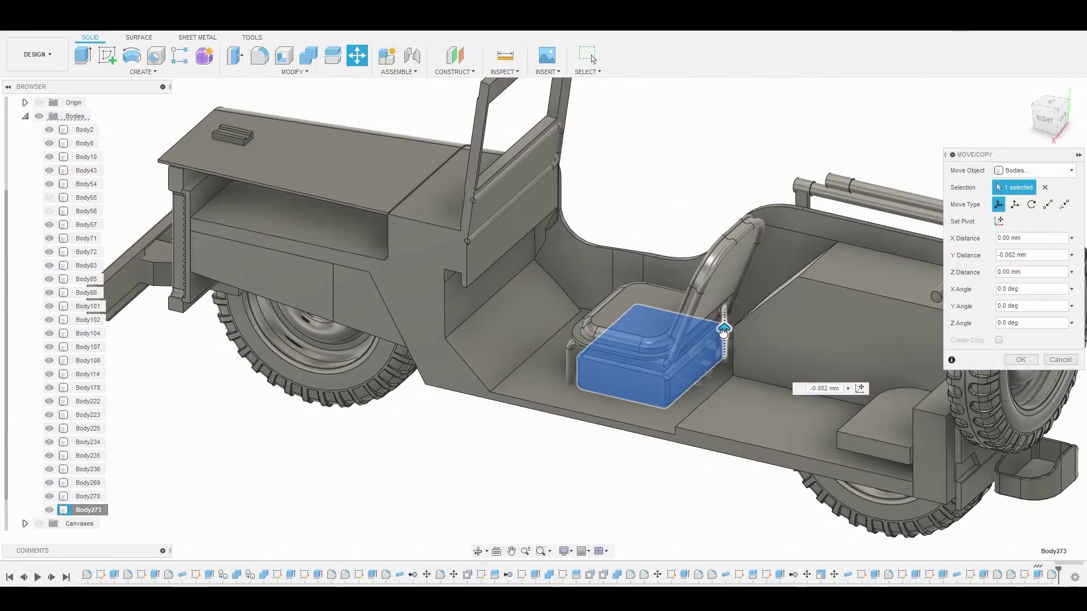
{"action": "left_click", "coordinate": [1020, 360]}
{"action": "scroll", "coordinate": [614, 225], "scroll_direction": "down", "scroll_amount": 3}
{"action": "middle_click_drag", "start_coordinate": [615, 225], "coordinate": [717, 216], "text": "shift"}
{"action": "middle_click_drag", "start_coordinate": [718, 212], "coordinate": [574, 218]}
{"action": "scroll", "coordinate": [736, 220], "scroll_direction": "up", "scroll_amount": 4}
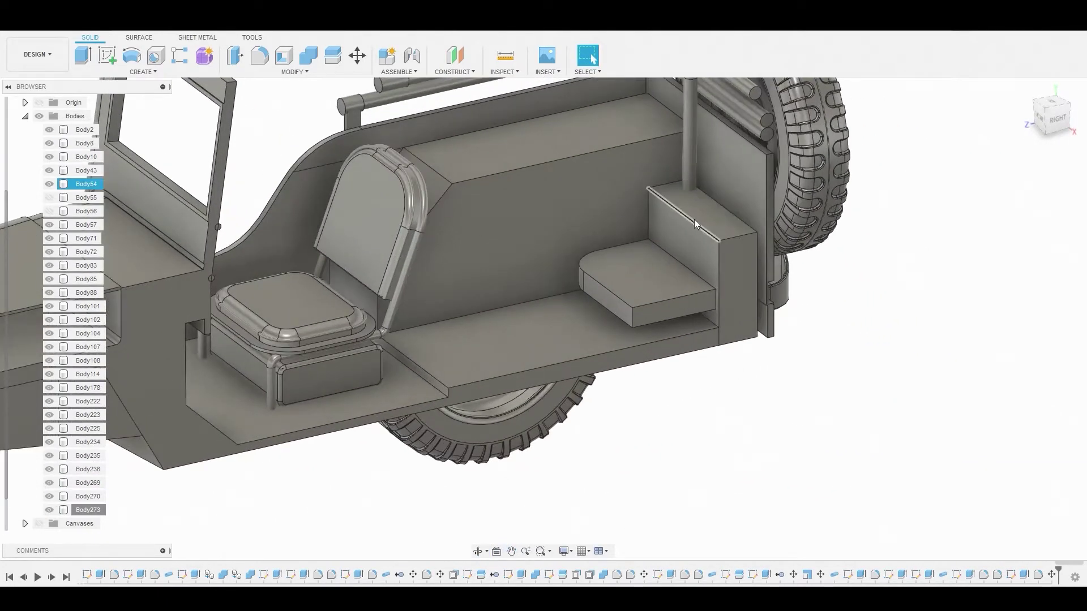
{"action": "middle_click_drag", "start_coordinate": [697, 225], "coordinate": [690, 228], "text": "shift"}
{"action": "left_click_drag", "start_coordinate": [689, 228], "coordinate": [675, 203], "text": "shift"}
{"action": "middle_click_drag", "start_coordinate": [674, 204], "coordinate": [685, 220], "text": "shift"}
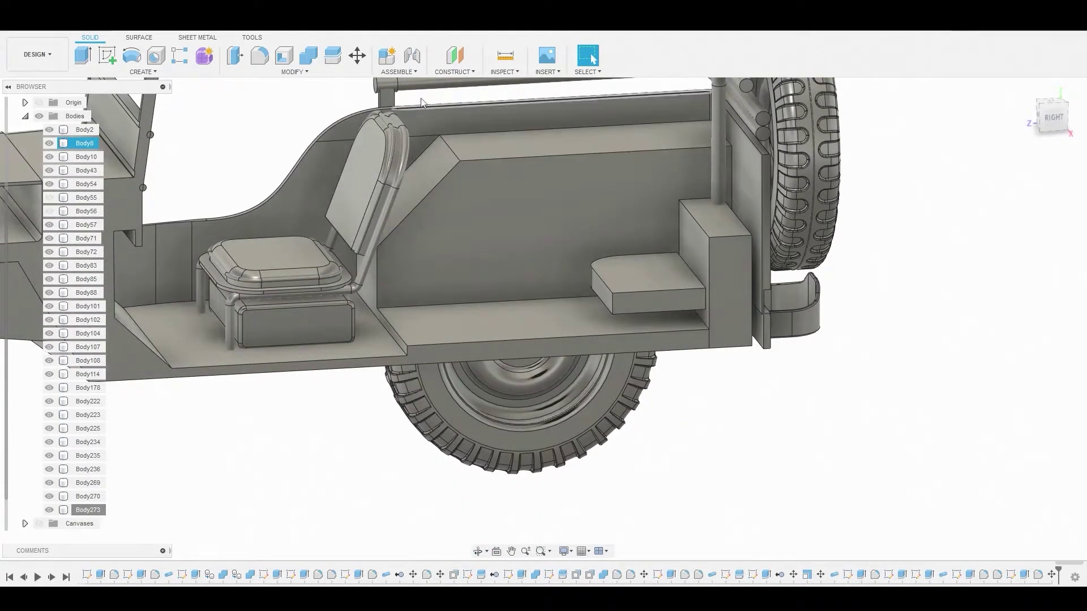
Combine the jeep tub with the front seat bodies, the under-seat box and the rear corner box and ledge, using Join
{"action": "left_click", "coordinate": [309, 57]}
{"action": "middle_click_drag", "start_coordinate": [576, 260], "coordinate": [432, 237], "text": "shift"}
{"action": "left_click", "coordinate": [347, 175]}
{"action": "left_click", "coordinate": [416, 125]}
{"action": "middle_click_drag", "start_coordinate": [303, 229], "coordinate": [293, 290], "text": "shift"}
{"action": "left_click", "coordinate": [702, 302]}
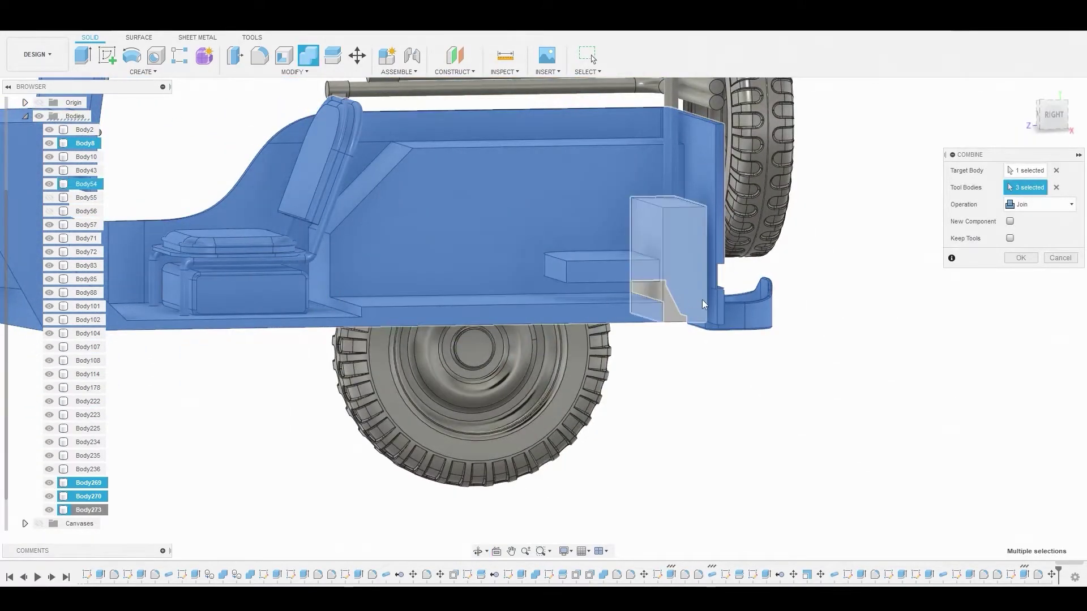
{"action": "left_click", "coordinate": [673, 295]}
{"action": "left_click", "coordinate": [615, 270]}
{"action": "left_click", "coordinate": [1018, 258]}
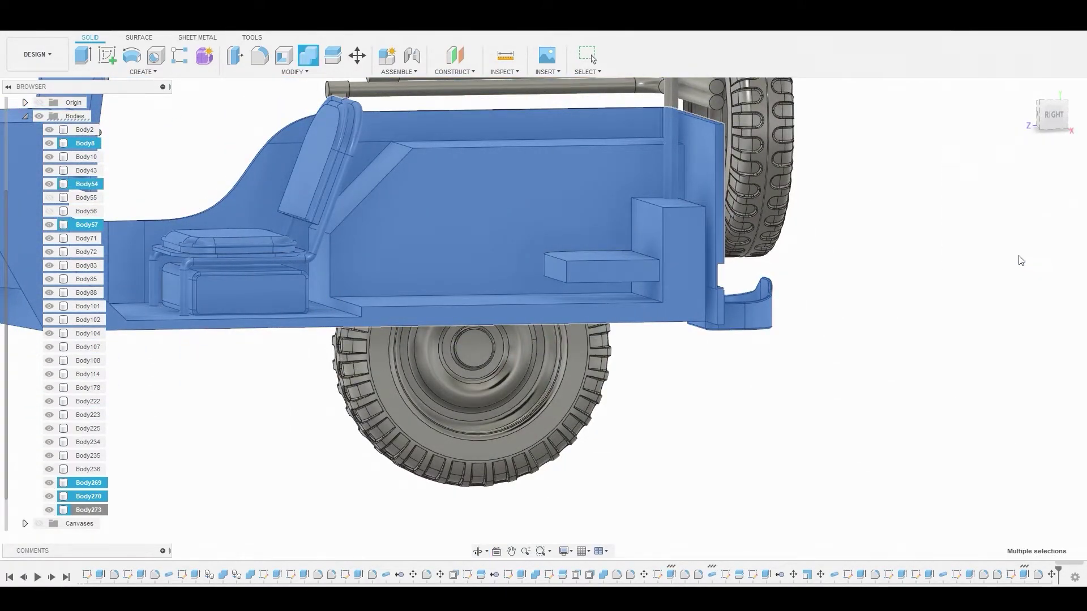
Sketch a rectangle about 1.7 mm wide on the rear panel's inner face, above the rear box and beside the vertical pipe
{"action": "middle_click_drag", "start_coordinate": [697, 246], "coordinate": [586, 320], "text": "shift"}
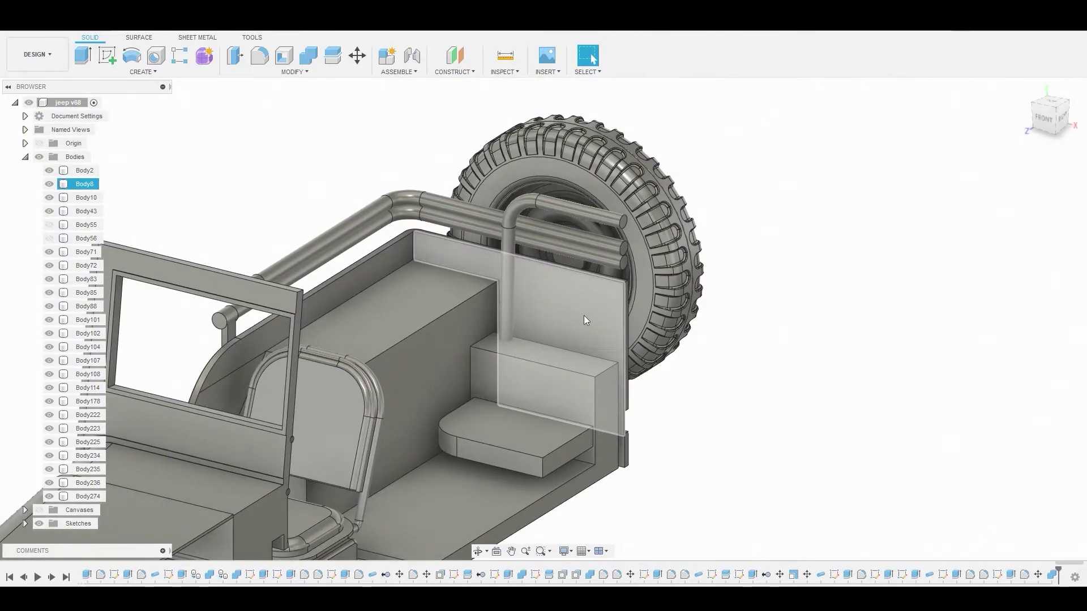
{"action": "left_click", "coordinate": [585, 320]}
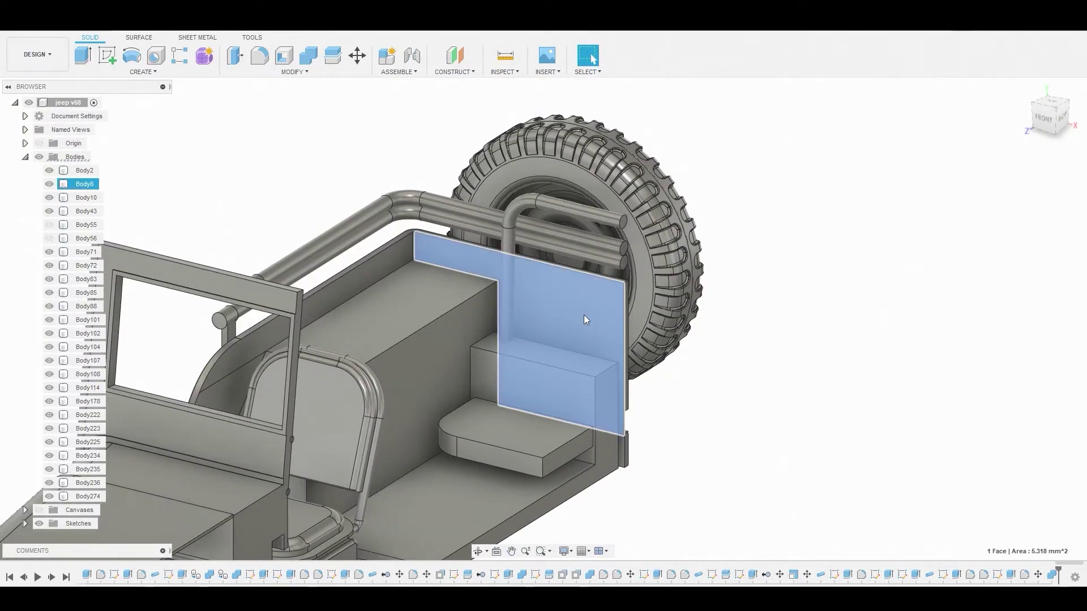
{"action": "left_click", "coordinate": [107, 56]}
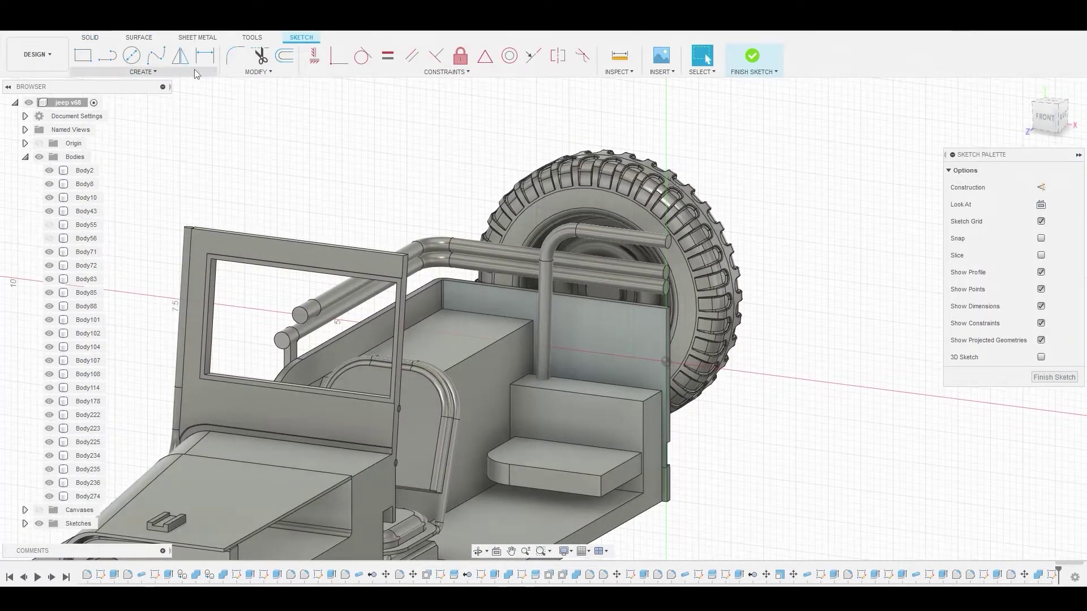
{"action": "key", "text": "r"}
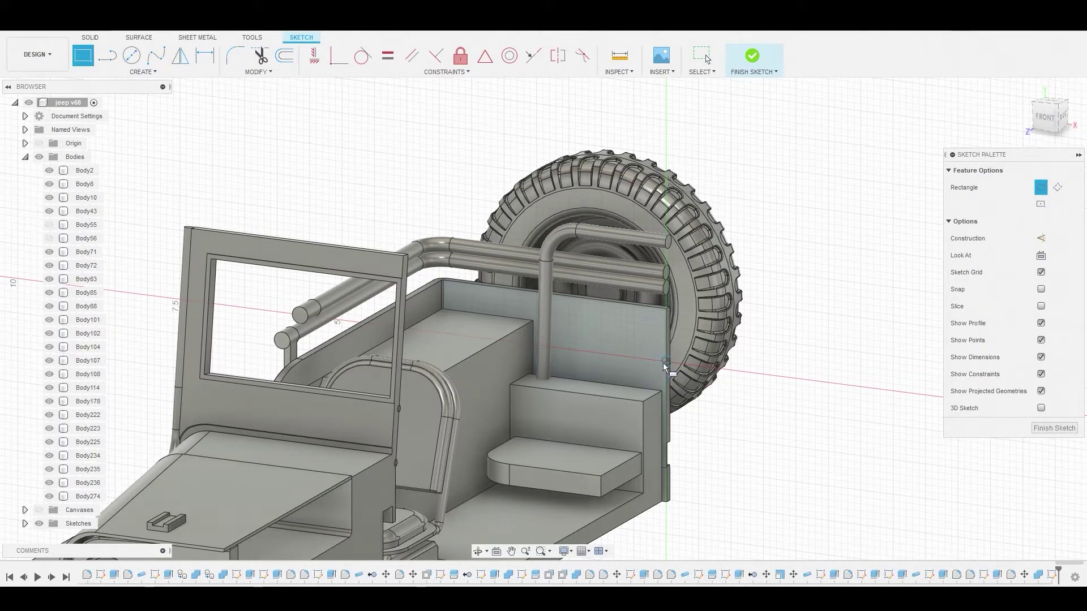
{"action": "left_click", "coordinate": [562, 339]}
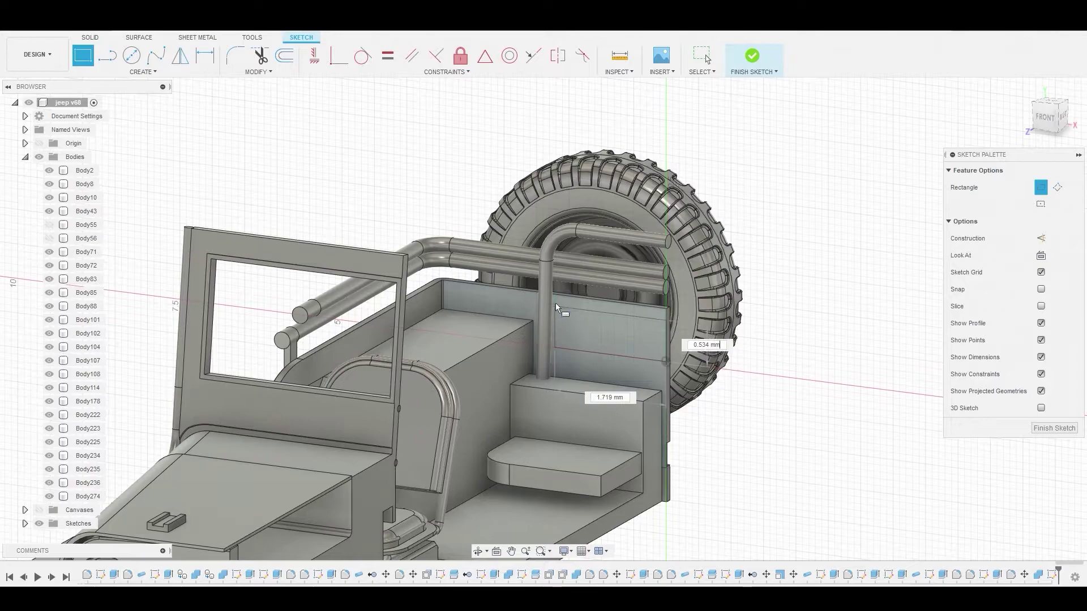
{"action": "left_click", "coordinate": [557, 299]}
{"action": "right_click", "coordinate": [593, 322]}
{"action": "left_click", "coordinate": [631, 325]}
Extrude the rear panel rectangle forward about 0.159 mm as a new body
{"action": "left_click", "coordinate": [623, 325]}
{"action": "right_click", "coordinate": [623, 325]}
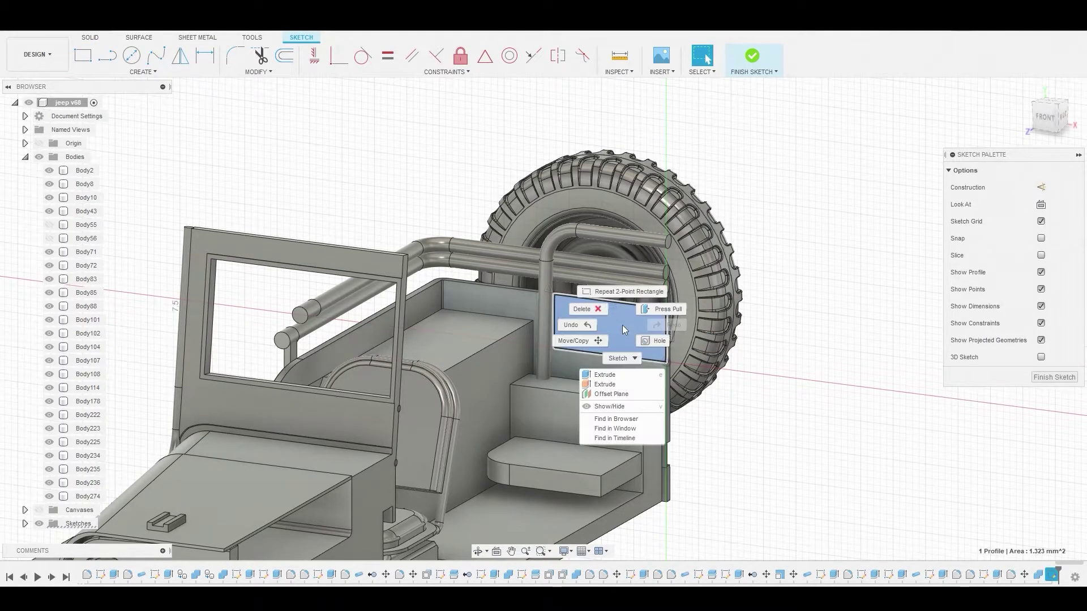
{"action": "key", "text": "e"}
{"action": "middle_click_drag", "start_coordinate": [610, 328], "coordinate": [589, 328], "text": "shift"}
{"action": "scroll", "coordinate": [592, 329], "scroll_direction": "up", "scroll_amount": 4}
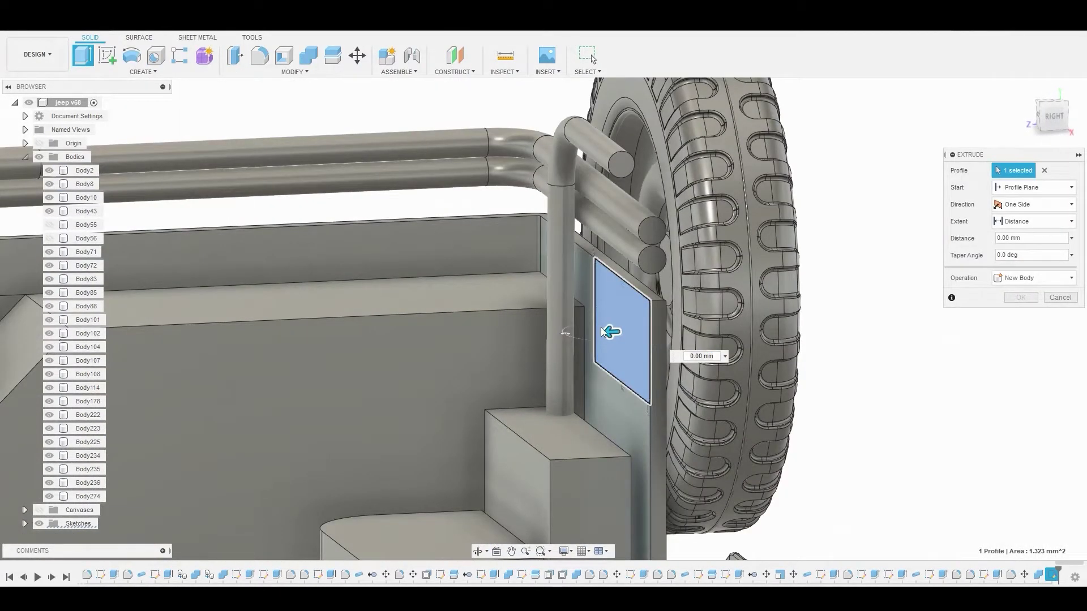
{"action": "left_click_drag", "start_coordinate": [600, 332], "coordinate": [589, 335]}
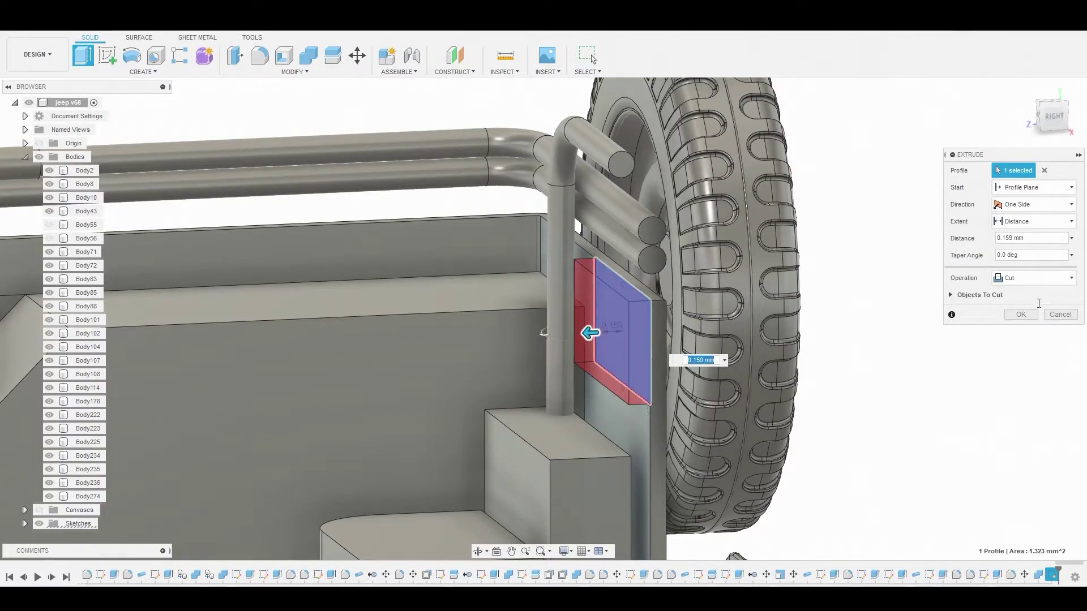
{"action": "left_click", "coordinate": [1021, 278]}
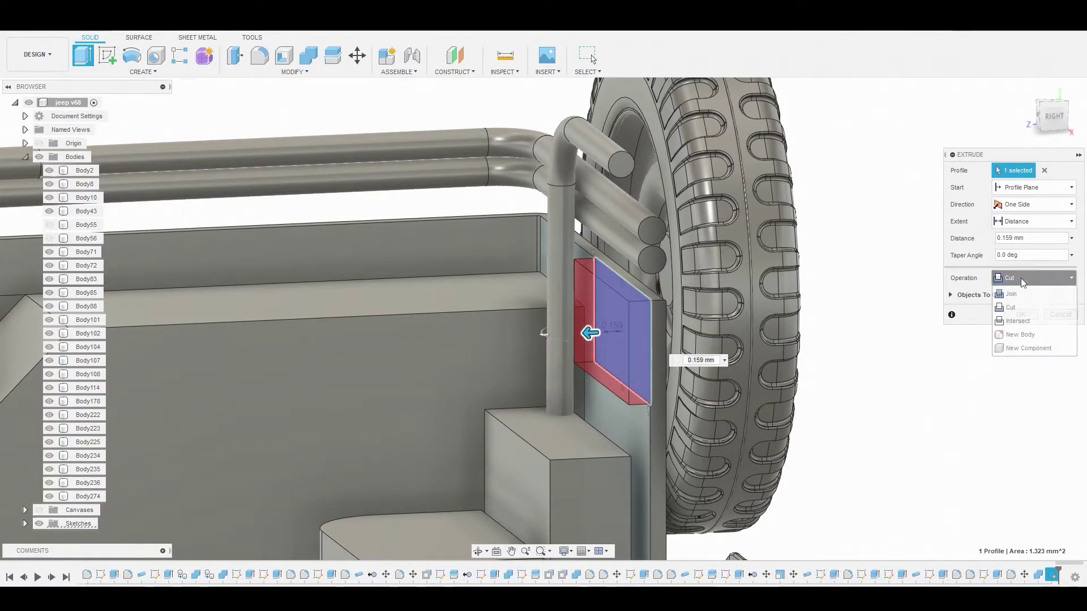
{"action": "left_click", "coordinate": [1030, 337]}
{"action": "left_click", "coordinate": [1021, 298]}
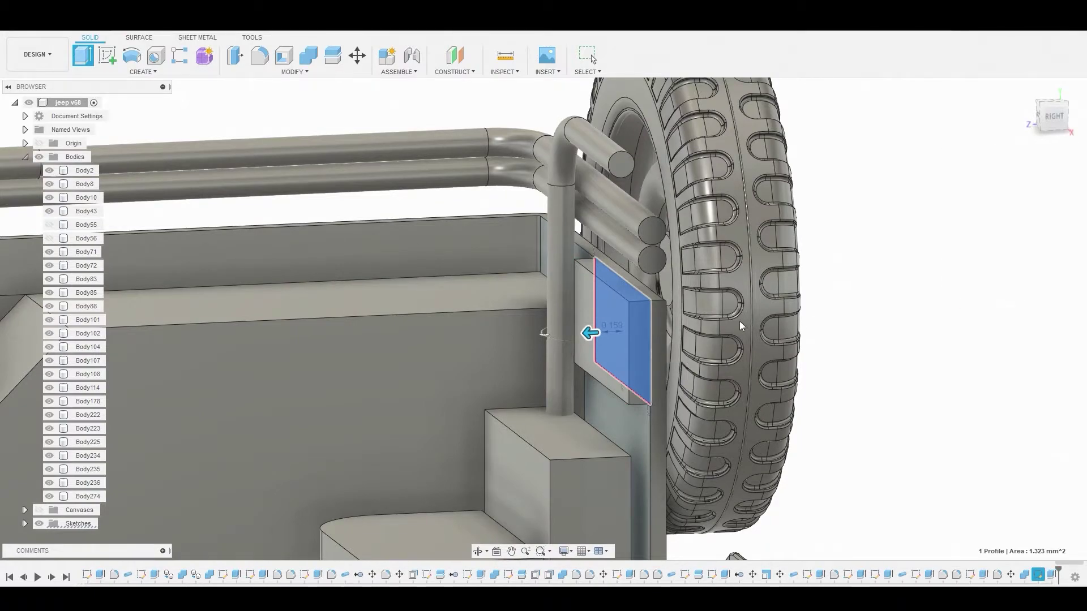
Fillet the rear backrest pad's upper corner edge beside the vertical pipe with a radius of about 0.376 mm
{"action": "middle_click_drag", "start_coordinate": [739, 321], "coordinate": [556, 314], "text": "shift"}
{"action": "key", "text": "f"}
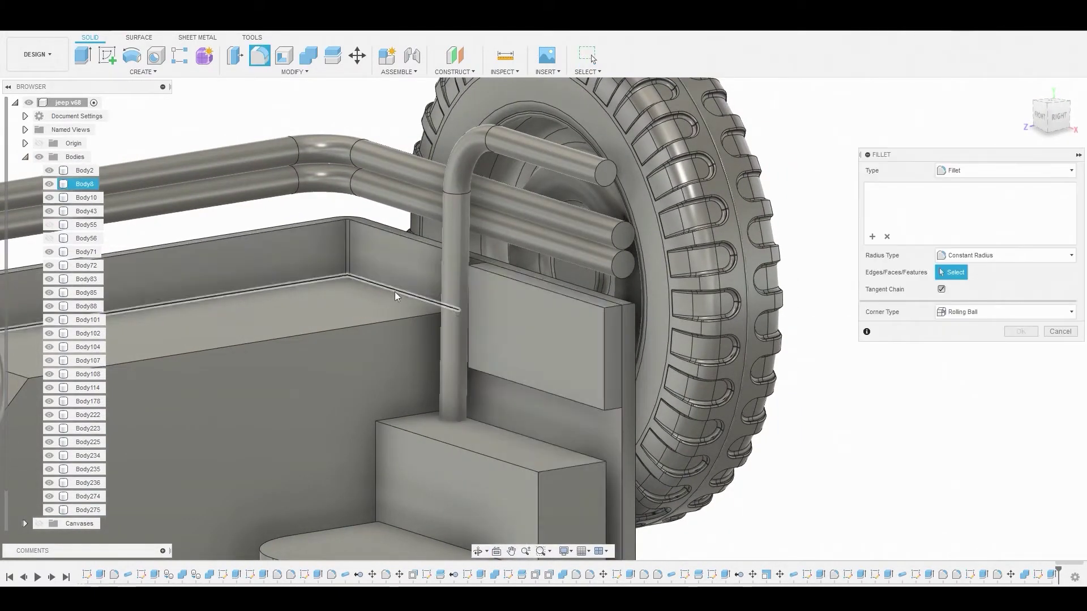
{"action": "left_click", "coordinate": [477, 262]}
{"action": "left_click_drag", "start_coordinate": [475, 259], "coordinate": [483, 274]}
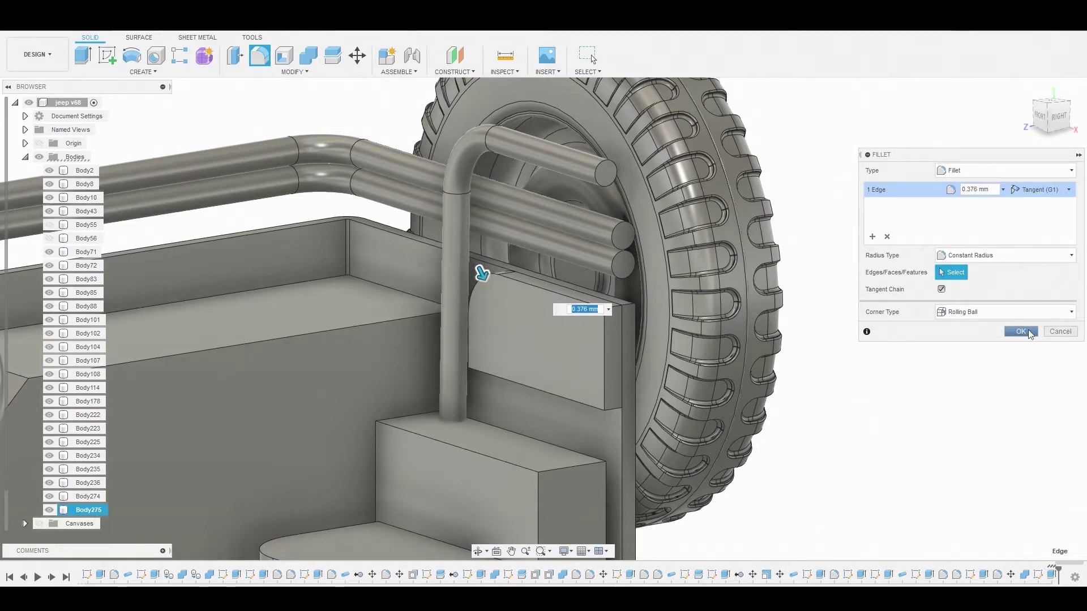
{"action": "left_click", "coordinate": [1029, 329]}
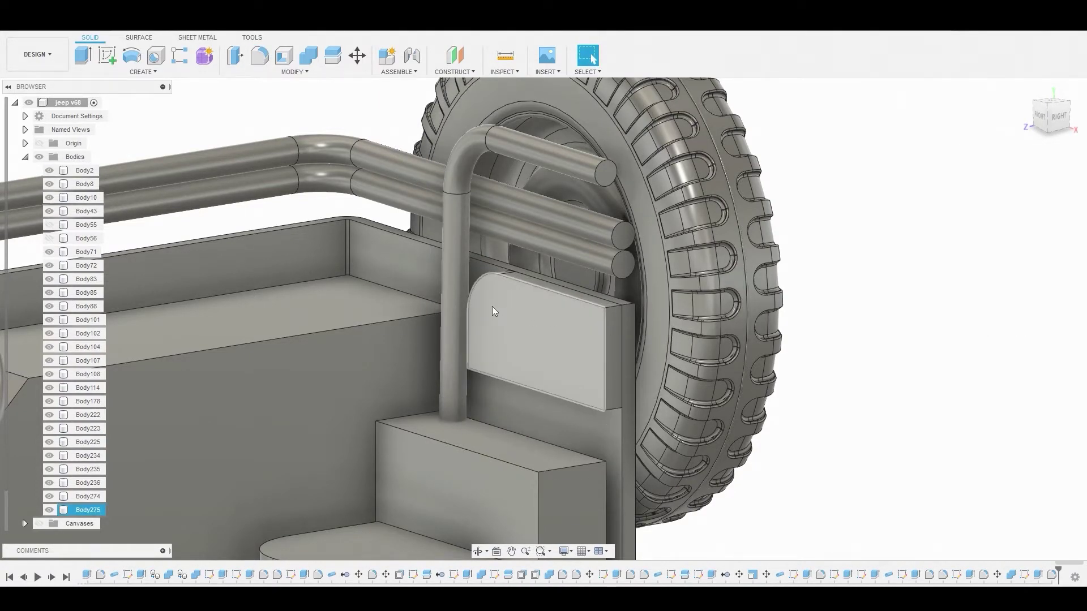
Fillet the chain of front edges along the rear backrest pad's top and rounded corner with a radius of about 0.085 mm
{"action": "key", "text": "f"}
{"action": "left_click", "coordinate": [530, 284]}
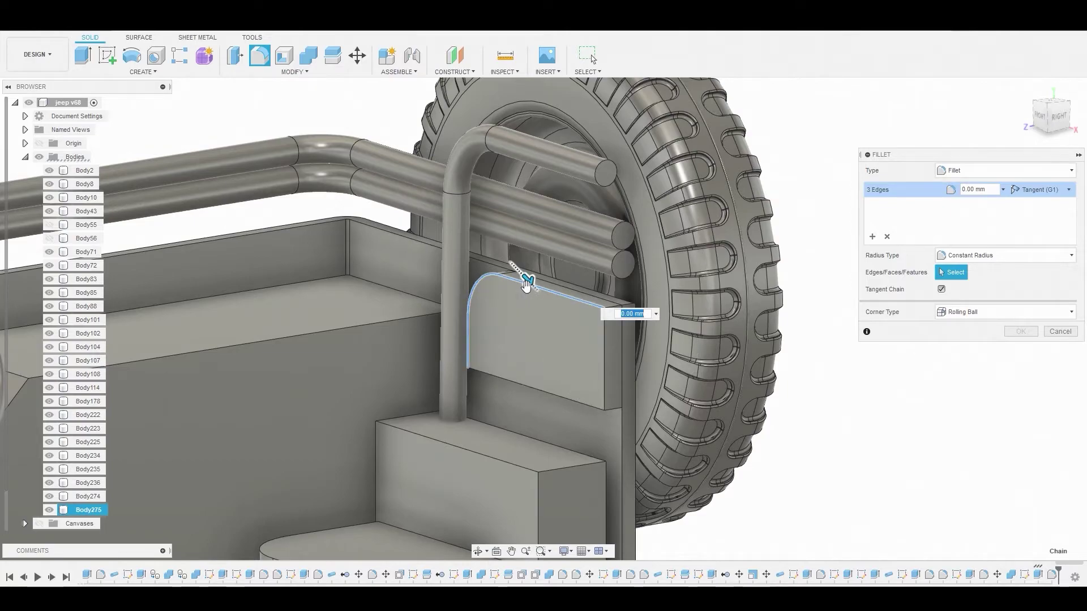
{"action": "left_click_drag", "start_coordinate": [528, 283], "coordinate": [531, 285]}
{"action": "key", "text": "Return"}
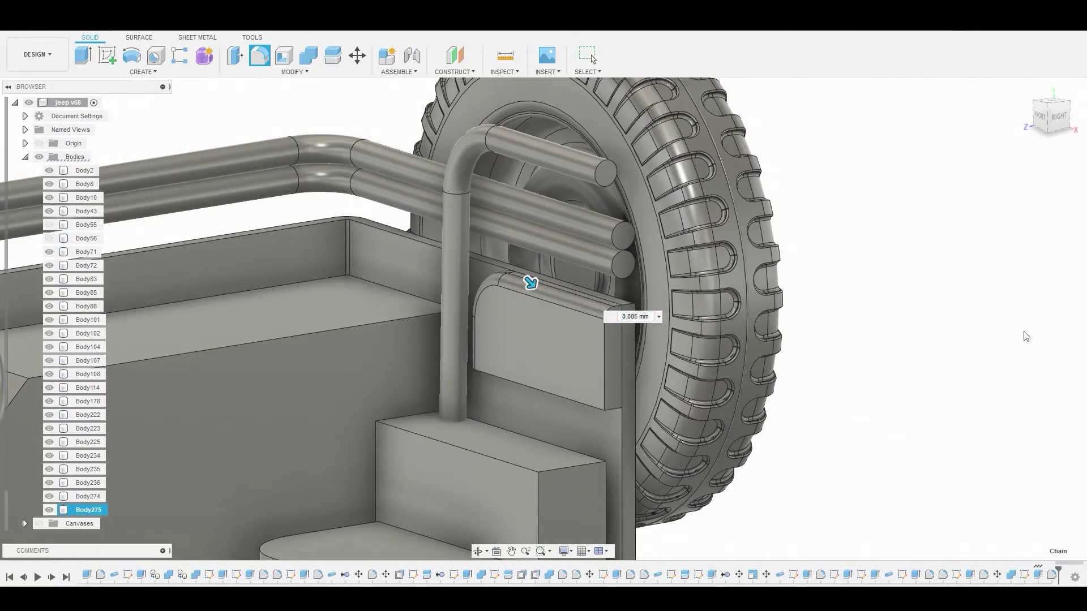
Fillet the lower front edge chain of the rear backrest pad with a radius of about 0.037 mm
{"action": "left_click", "coordinate": [527, 413]}
{"action": "key", "text": "f"}
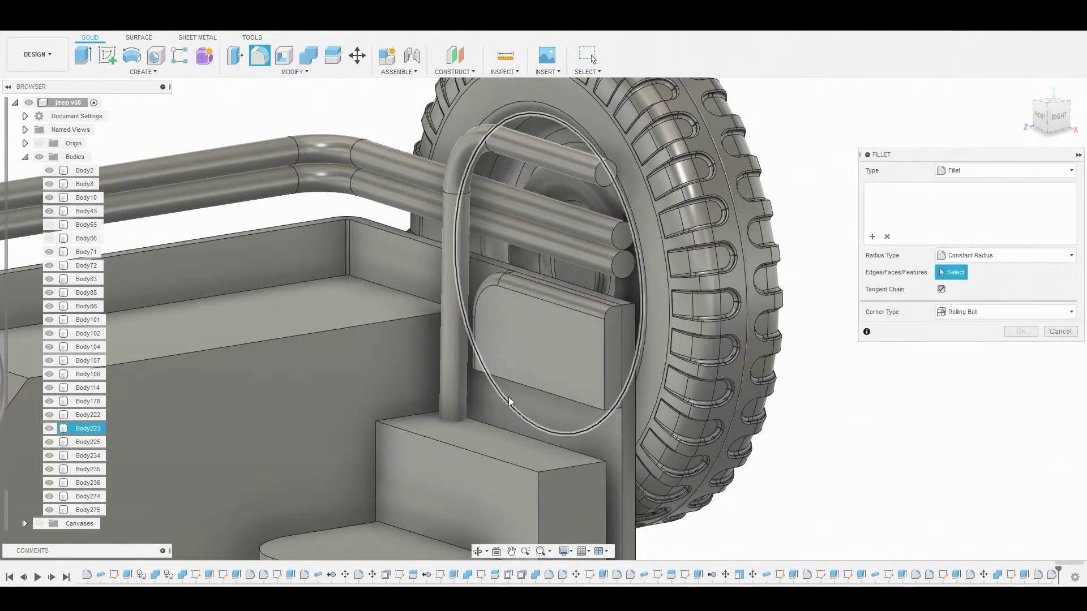
{"action": "left_click", "coordinate": [517, 385]}
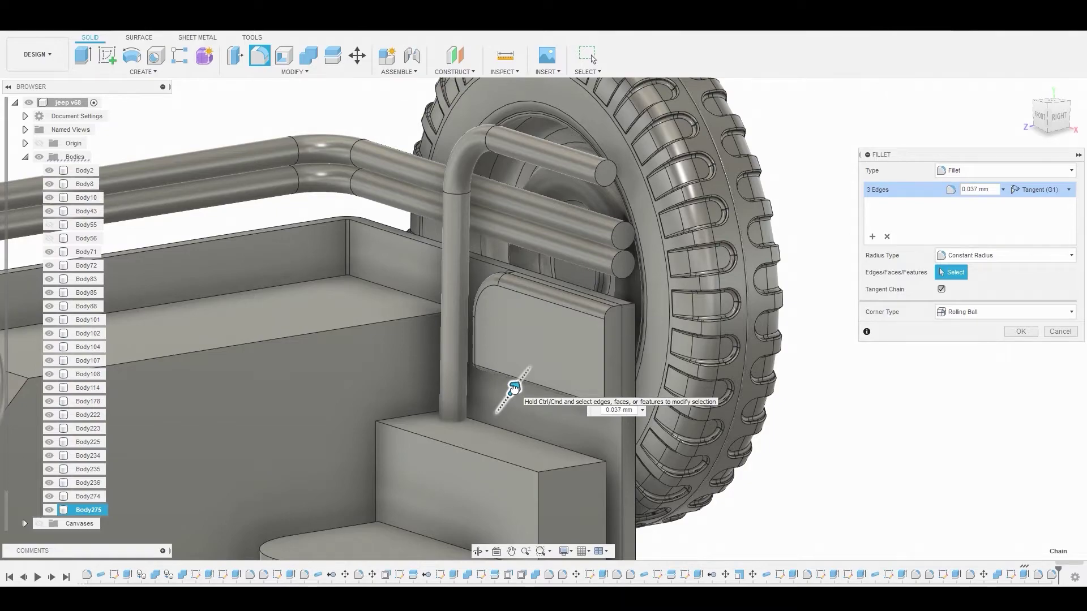
{"action": "left_click", "coordinate": [1023, 333]}
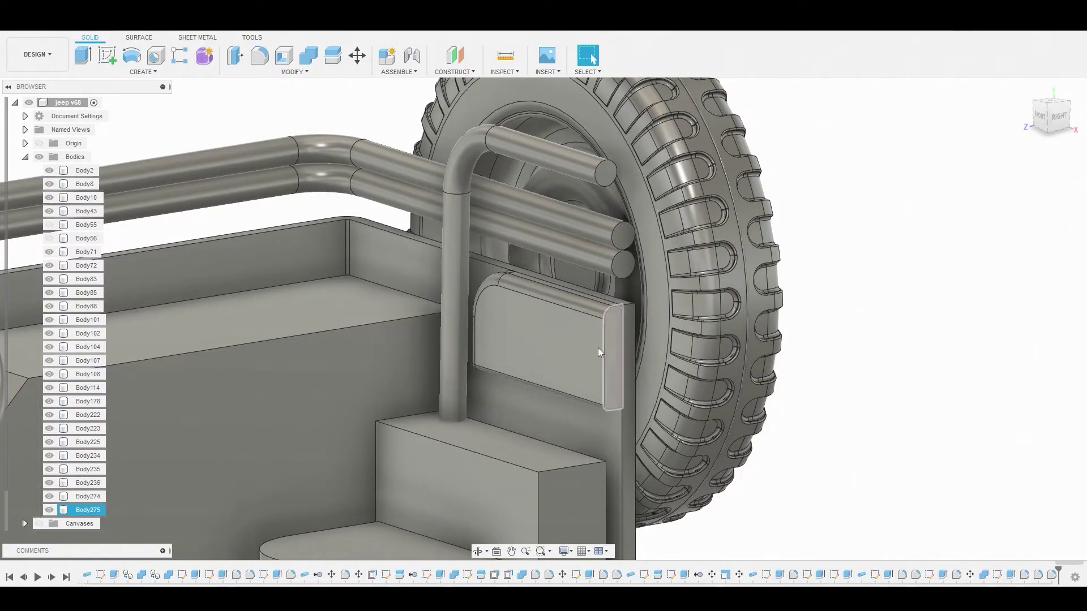
Move the rear backrest pad up about 0.978 mm and forward about 0.335 mm, placing it against the bent pipe
{"action": "scroll", "coordinate": [576, 332], "scroll_direction": "down", "scroll_amount": 3}
{"action": "left_click", "coordinate": [129, 508]}
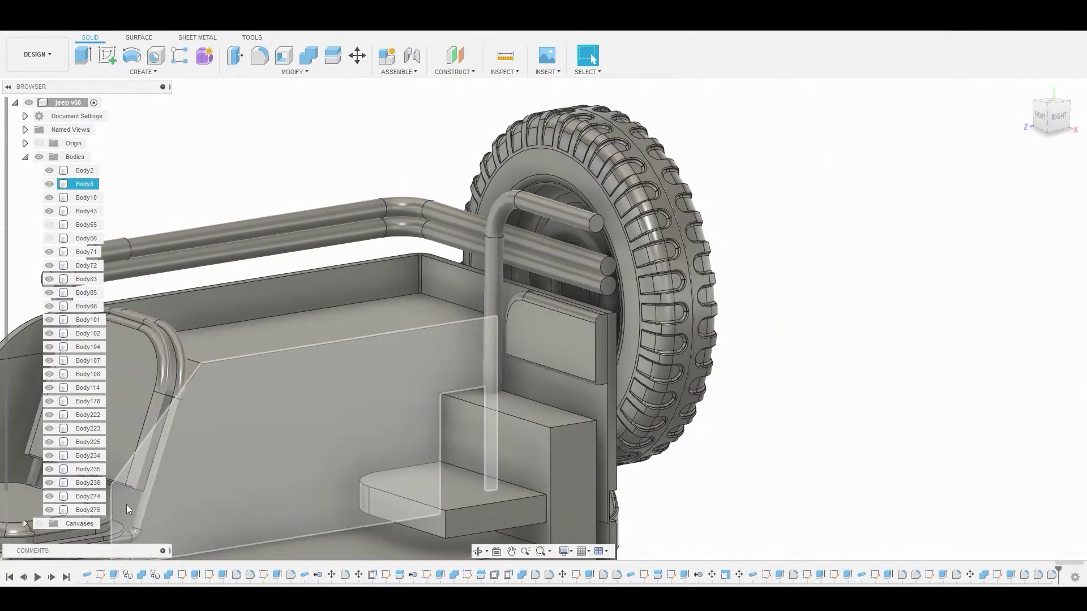
{"action": "right_click", "coordinate": [99, 510]}
{"action": "left_click", "coordinate": [168, 263]}
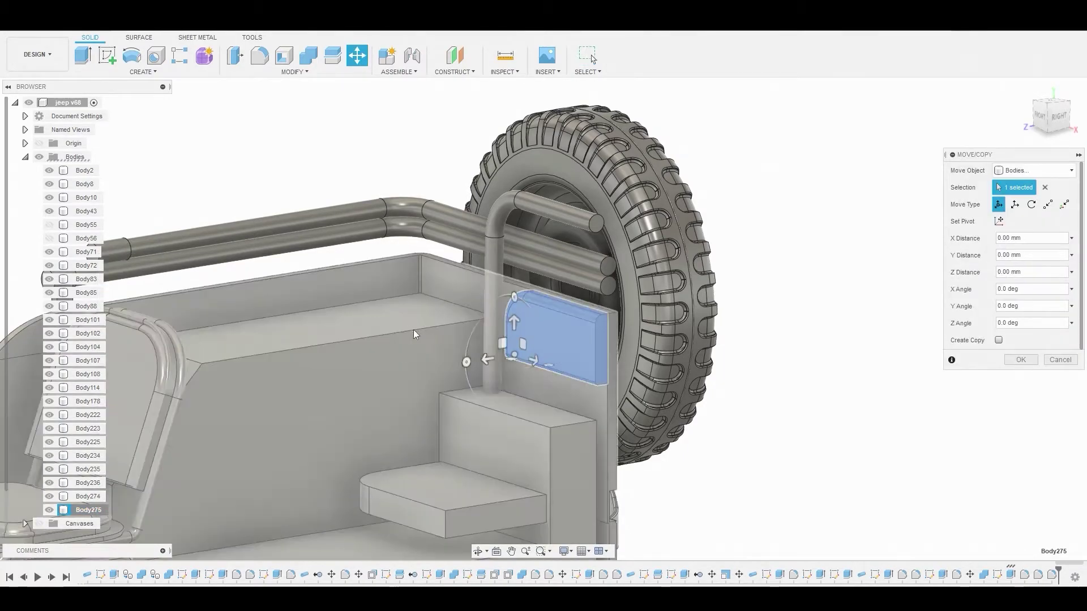
{"action": "middle_click_drag", "start_coordinate": [436, 334], "coordinate": [504, 337], "text": "shift"}
{"action": "left_click_drag", "start_coordinate": [466, 316], "coordinate": [468, 222]}
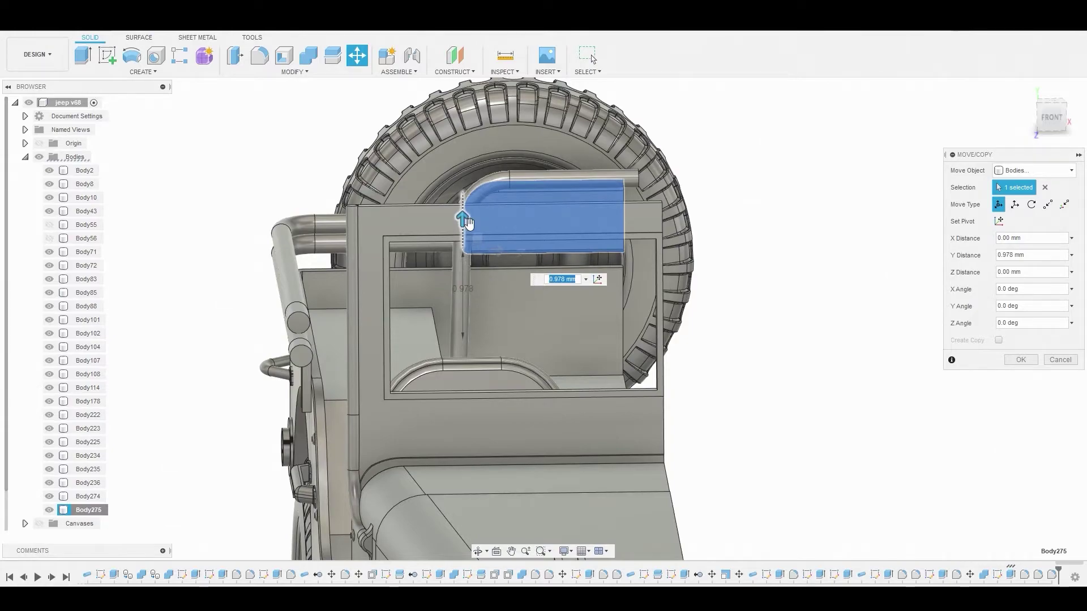
{"action": "middle_click_drag", "start_coordinate": [468, 222], "coordinate": [557, 256], "text": "shift"}
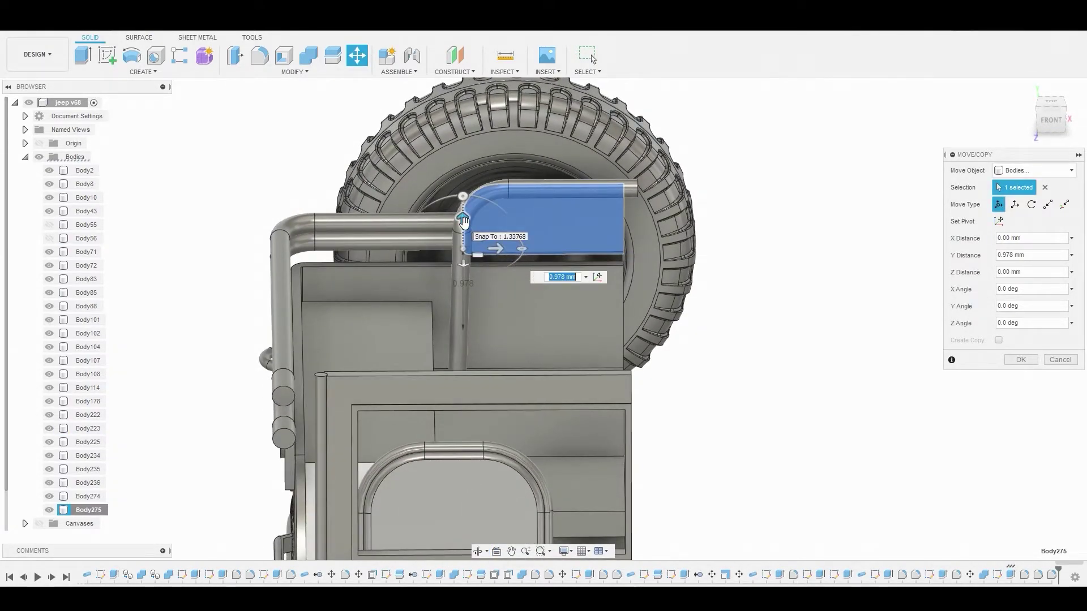
{"action": "middle_click_drag", "start_coordinate": [487, 239], "coordinate": [525, 250], "text": "shift"}
{"action": "left_click_drag", "start_coordinate": [502, 277], "coordinate": [524, 289]}
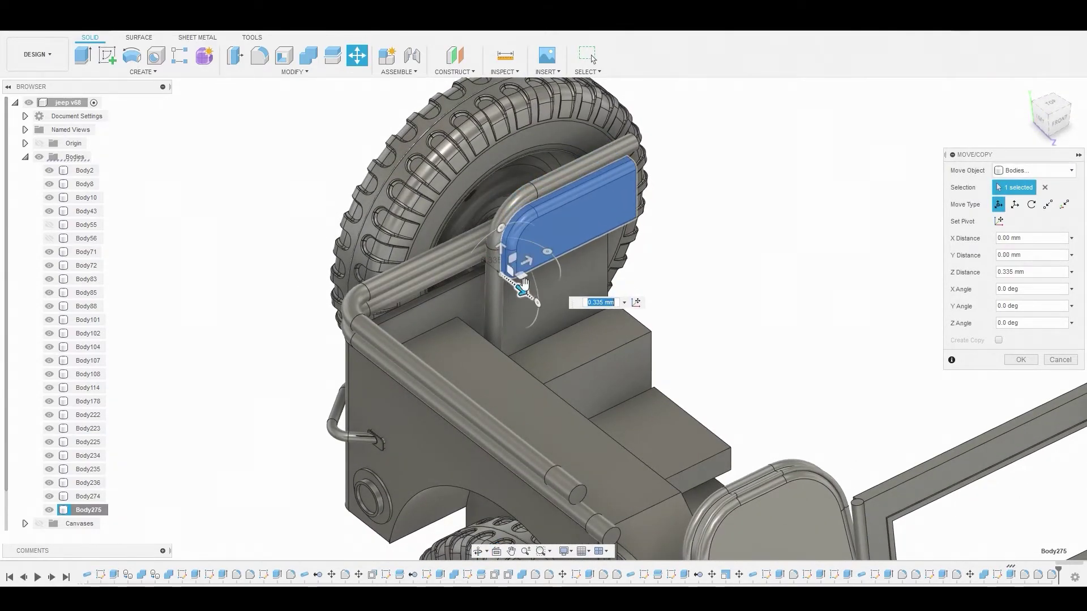
{"action": "middle_click_drag", "start_coordinate": [517, 255], "coordinate": [502, 204], "text": "shift"}
{"action": "left_click", "coordinate": [1021, 360]}
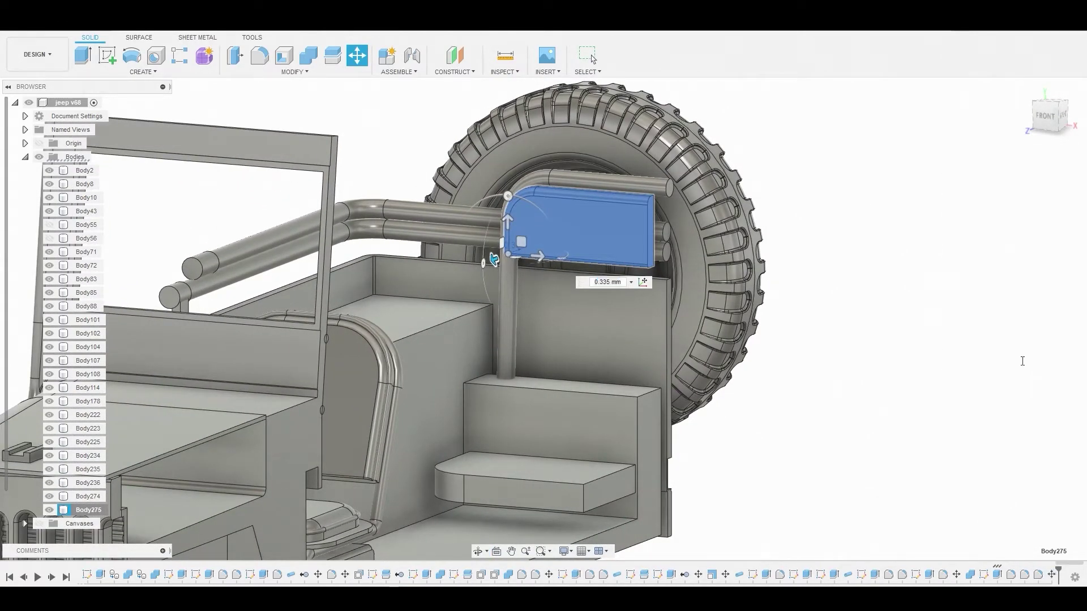
Join the rear backrest pad, its pipe, both side rail tubes and the rail's front post to the jeep tub body
{"action": "key", "text": "F6"}
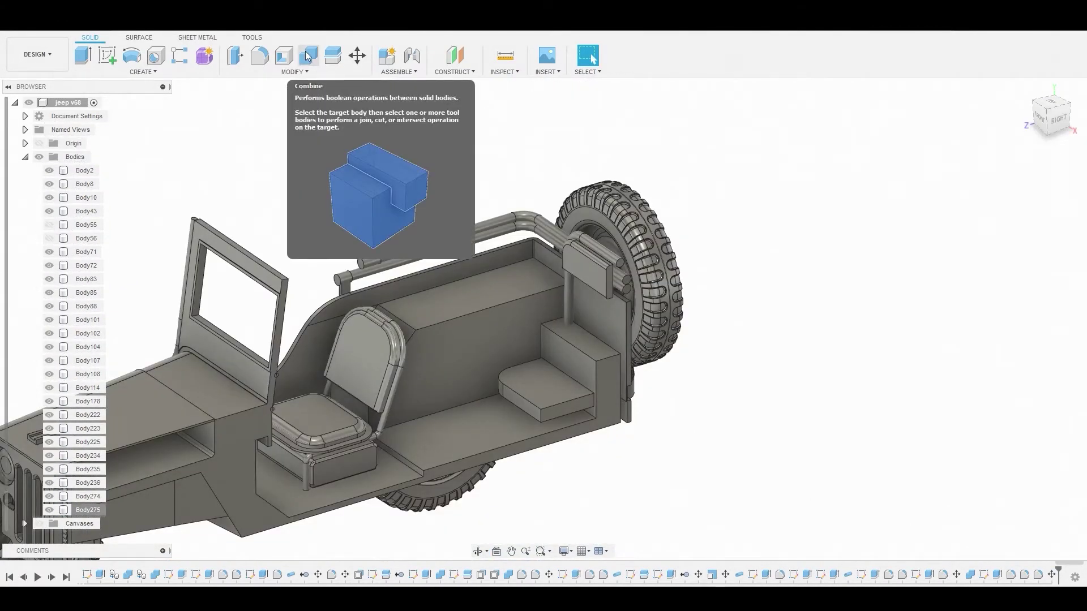
{"action": "left_click", "coordinate": [309, 56]}
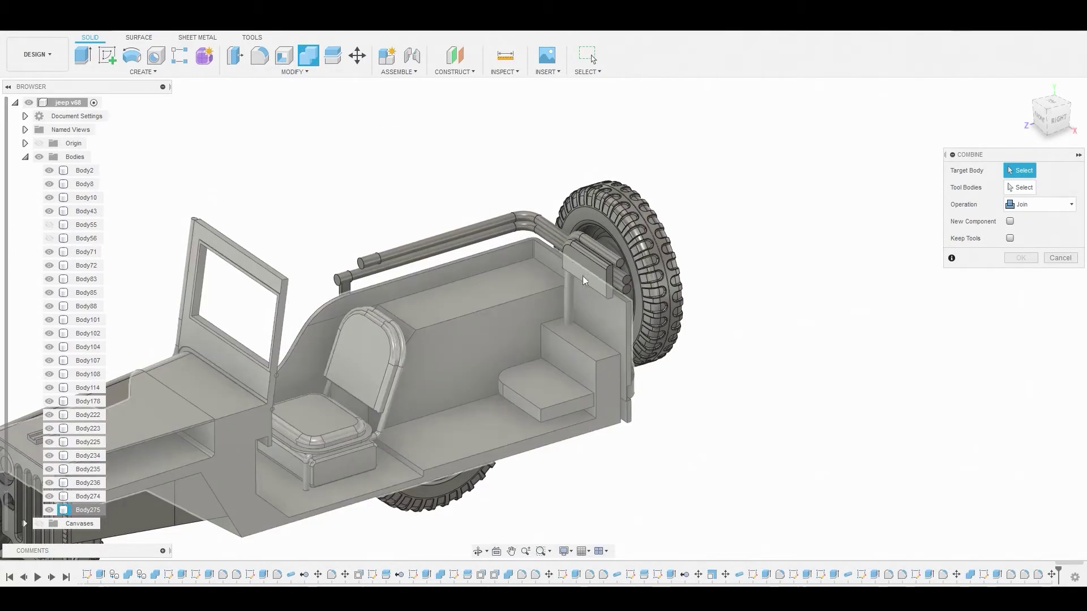
{"action": "left_click", "coordinate": [597, 317]}
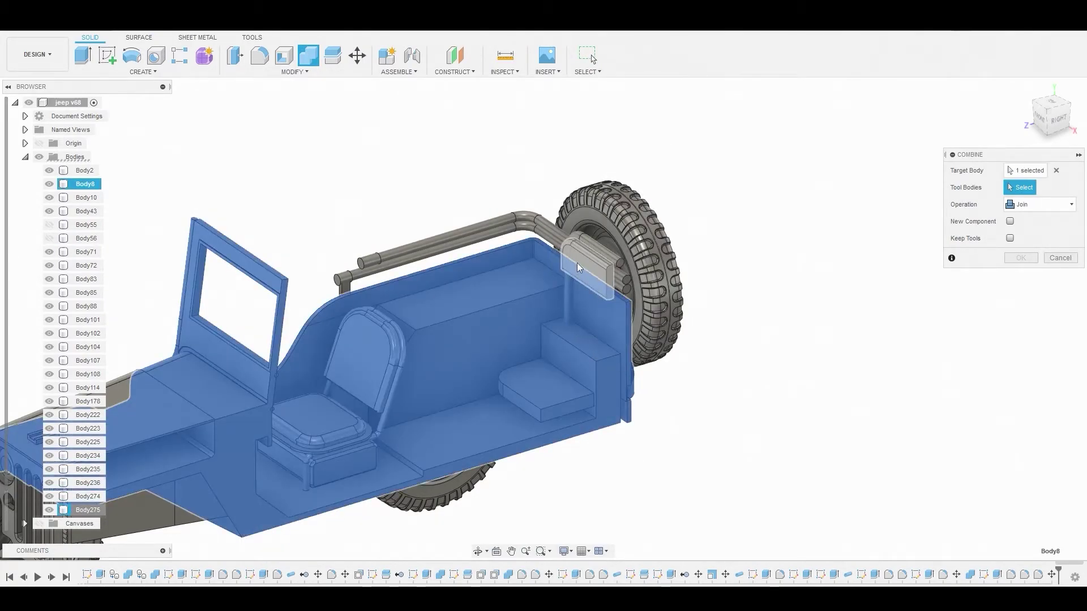
{"action": "left_click", "coordinate": [577, 263]}
{"action": "left_click", "coordinate": [500, 219]}
{"action": "left_click", "coordinate": [500, 219]}
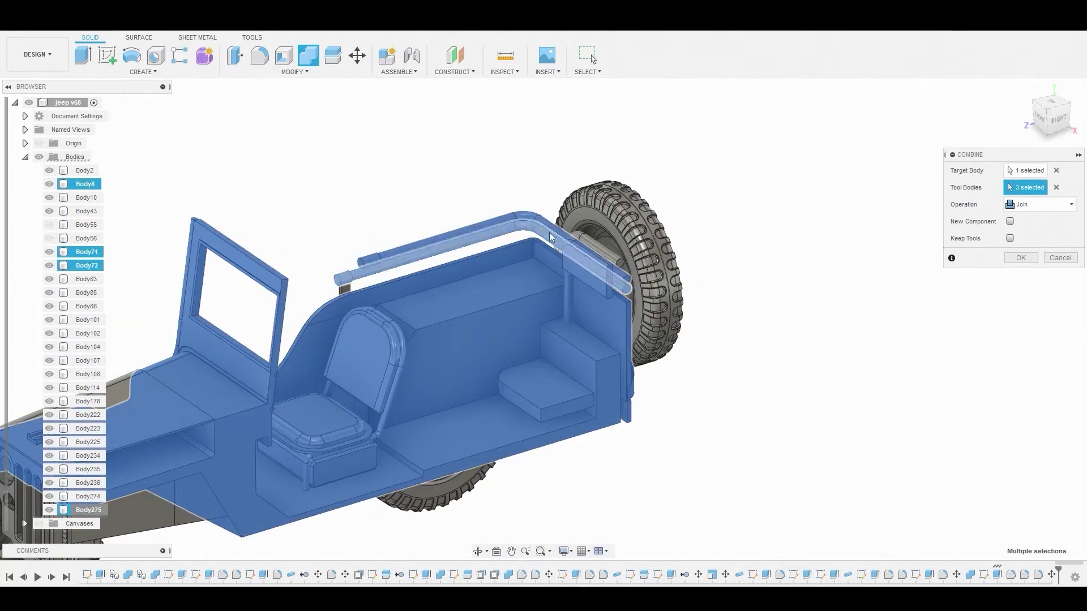
{"action": "left_click", "coordinate": [597, 244]}
{"action": "left_click", "coordinate": [342, 292]}
{"action": "middle_click_drag", "start_coordinate": [480, 335], "coordinate": [565, 331], "text": "shift"}
{"action": "left_click", "coordinate": [1021, 258]}
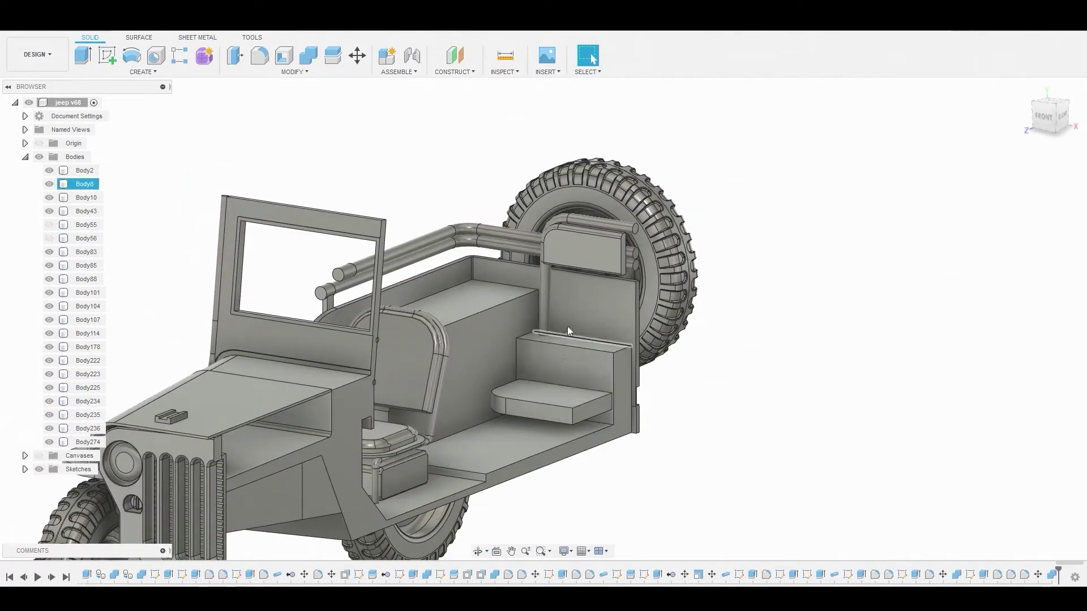
Sketch two horizontal strip rectangles on the rear panel's inner face, the upper about 3.3 mm long and the lower about 1.8 mm long
{"action": "left_click", "coordinate": [579, 308]}
{"action": "left_click", "coordinate": [107, 54]}
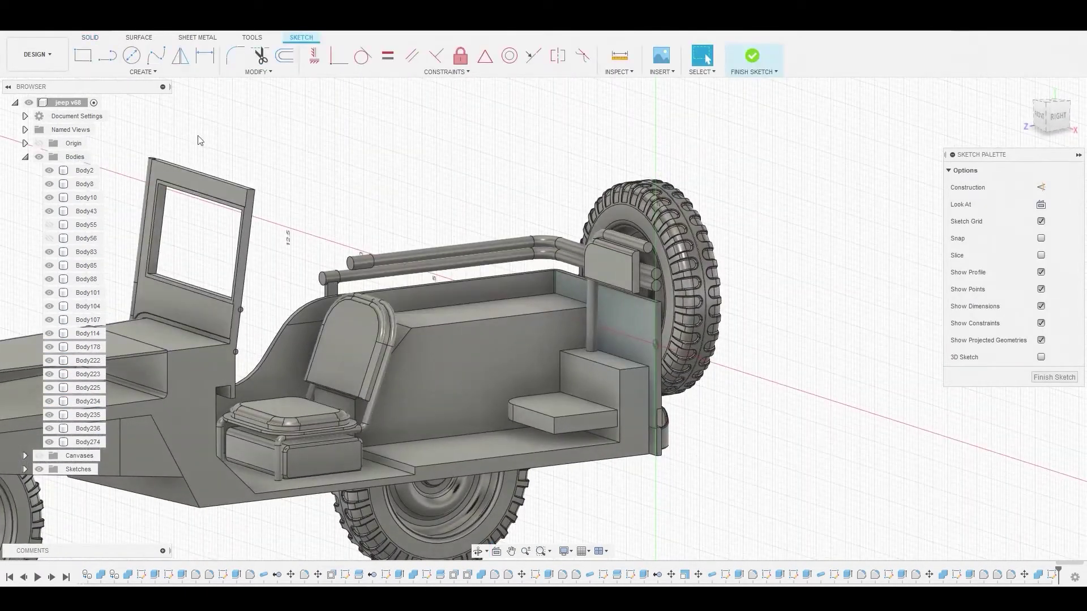
{"action": "left_click", "coordinate": [83, 55]}
{"action": "scroll", "coordinate": [654, 340], "scroll_direction": "up", "scroll_amount": 3}
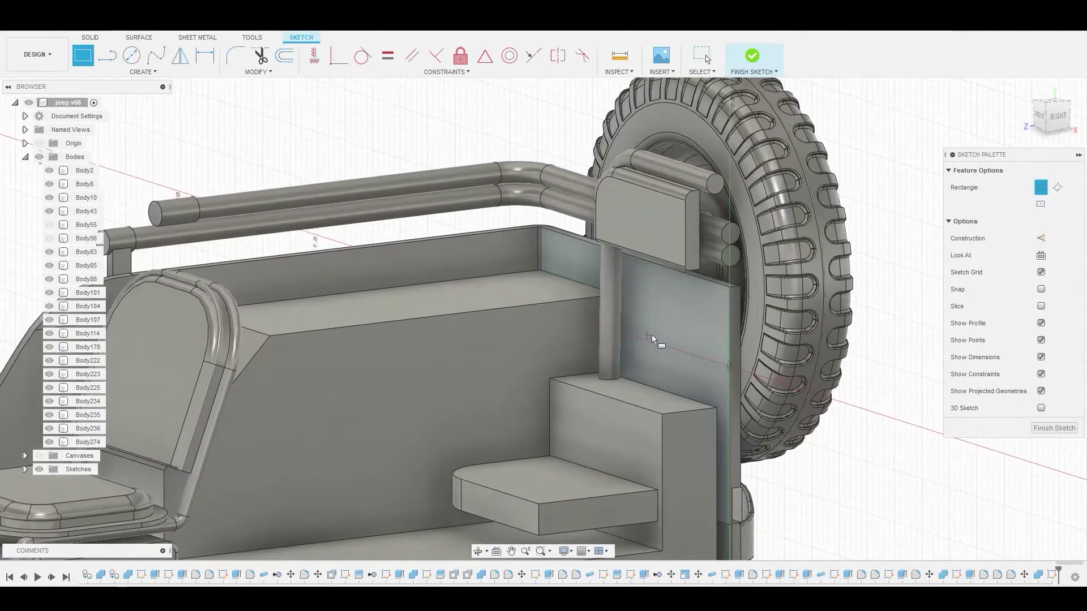
{"action": "left_click", "coordinate": [730, 310]}
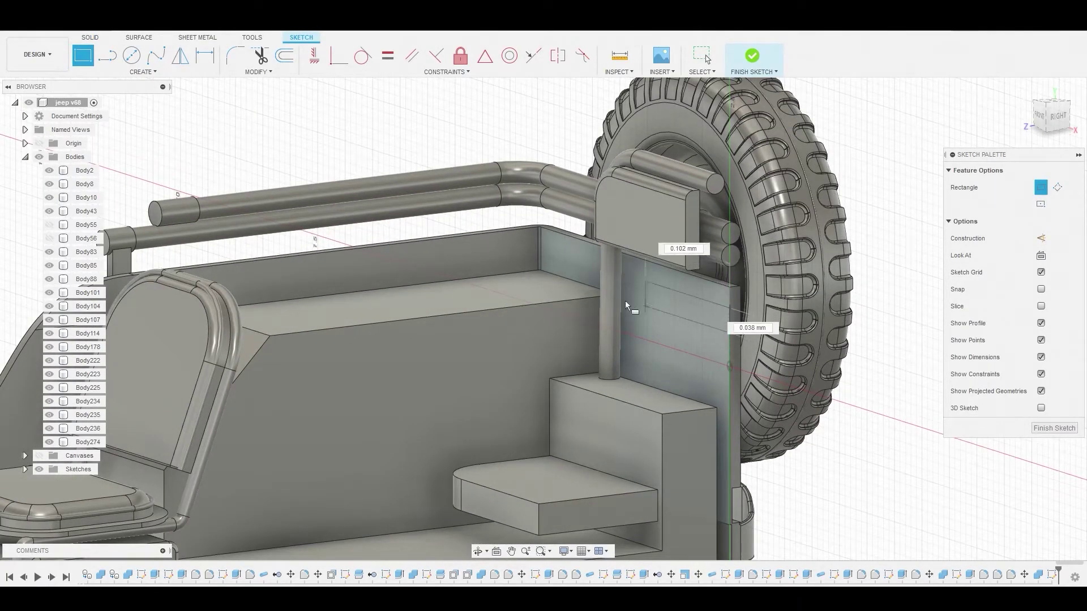
{"action": "left_click", "coordinate": [543, 268]}
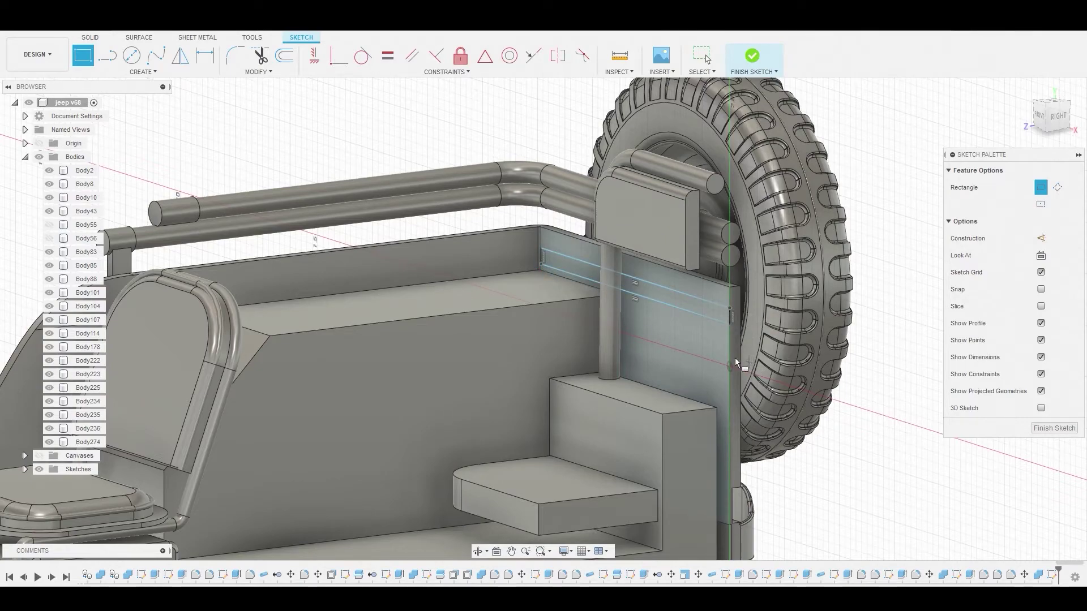
{"action": "left_click", "coordinate": [621, 358]}
{"action": "right_click", "coordinate": [640, 339]}
{"action": "left_click", "coordinate": [668, 341]}
Extrude both strip rectangles on the rear panel forward about 0.049 mm as new bodies
{"action": "left_click", "coordinate": [665, 341]}
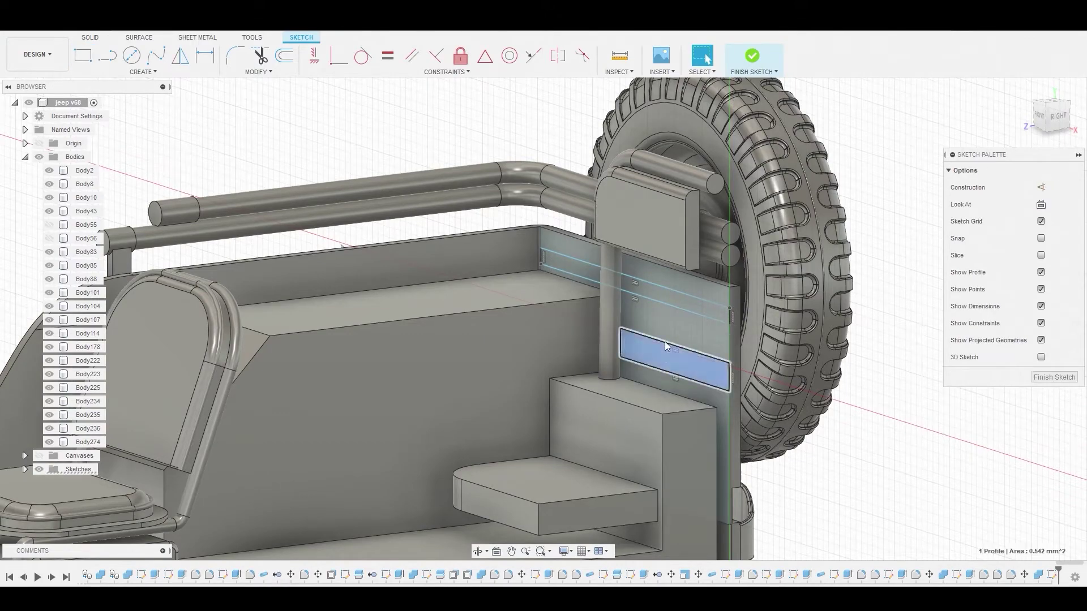
{"action": "left_click", "coordinate": [672, 296], "text": "ctrl"}
{"action": "right_click", "coordinate": [671, 297]}
{"action": "left_click", "coordinate": [711, 278]}
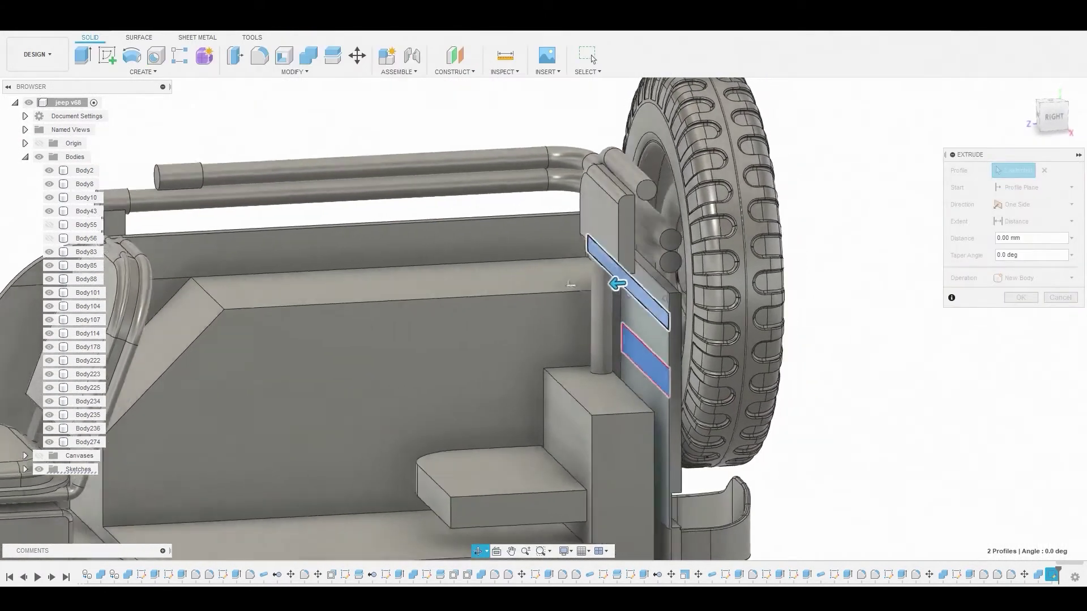
{"action": "left_click_drag", "start_coordinate": [615, 285], "coordinate": [622, 284]}
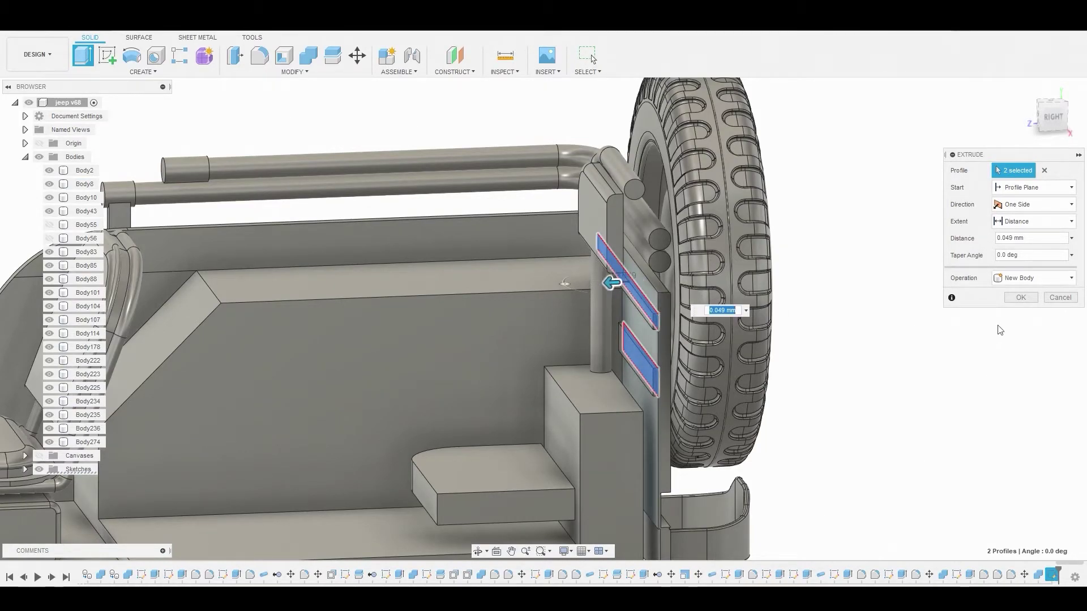
{"action": "left_click", "coordinate": [1022, 297]}
Fillet the four long front edges of the two rear panel strips with a radius of about 0.034 mm
{"action": "middle_click_drag", "start_coordinate": [639, 355], "coordinate": [661, 334], "text": "shift"}
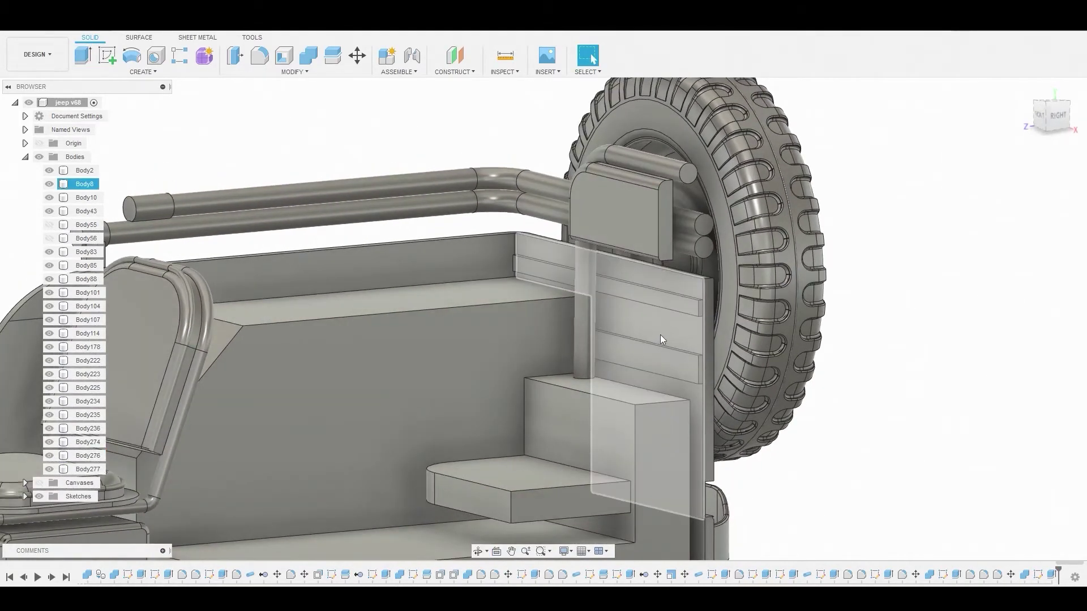
{"action": "key", "text": "f"}
{"action": "scroll", "coordinate": [663, 329], "scroll_direction": "up", "scroll_amount": 4}
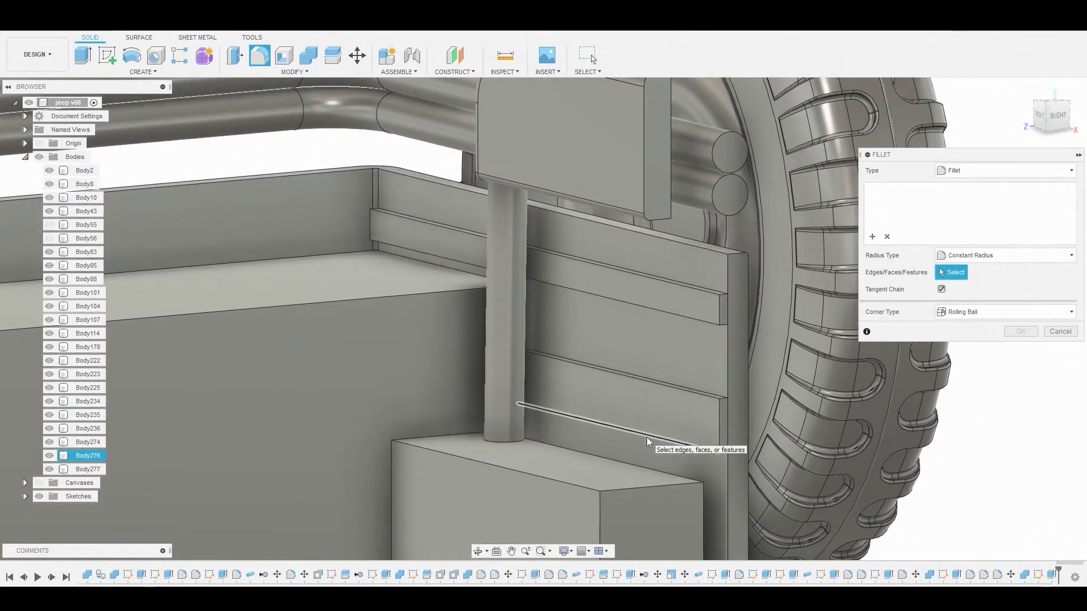
{"action": "left_click", "coordinate": [647, 436]}
{"action": "left_click", "coordinate": [643, 381]}
{"action": "left_click", "coordinate": [654, 310]}
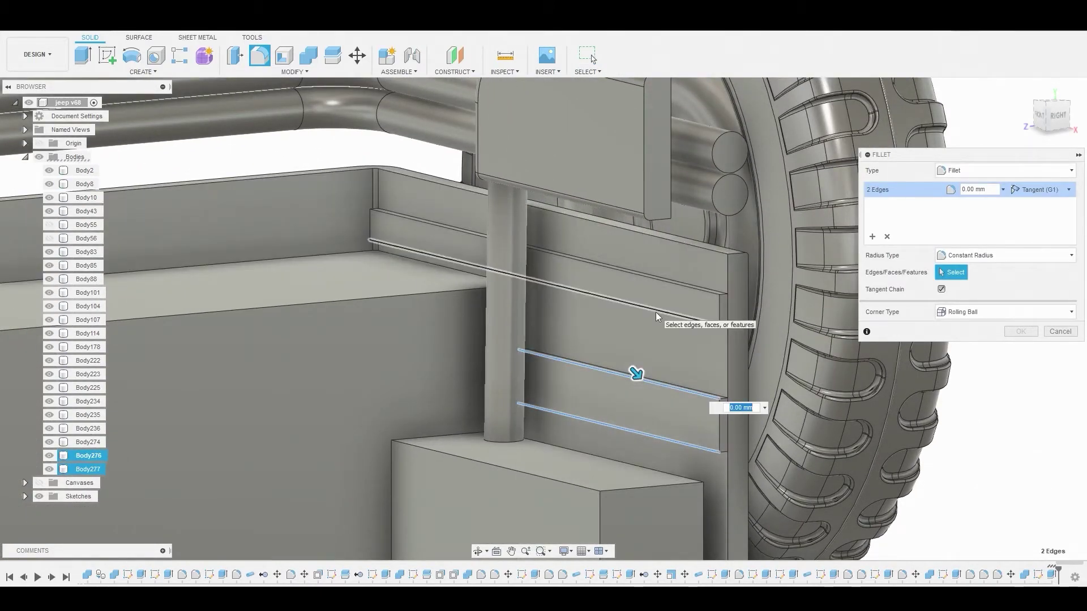
{"action": "left_click", "coordinate": [663, 283]}
{"action": "left_click_drag", "start_coordinate": [657, 275], "coordinate": [661, 281]}
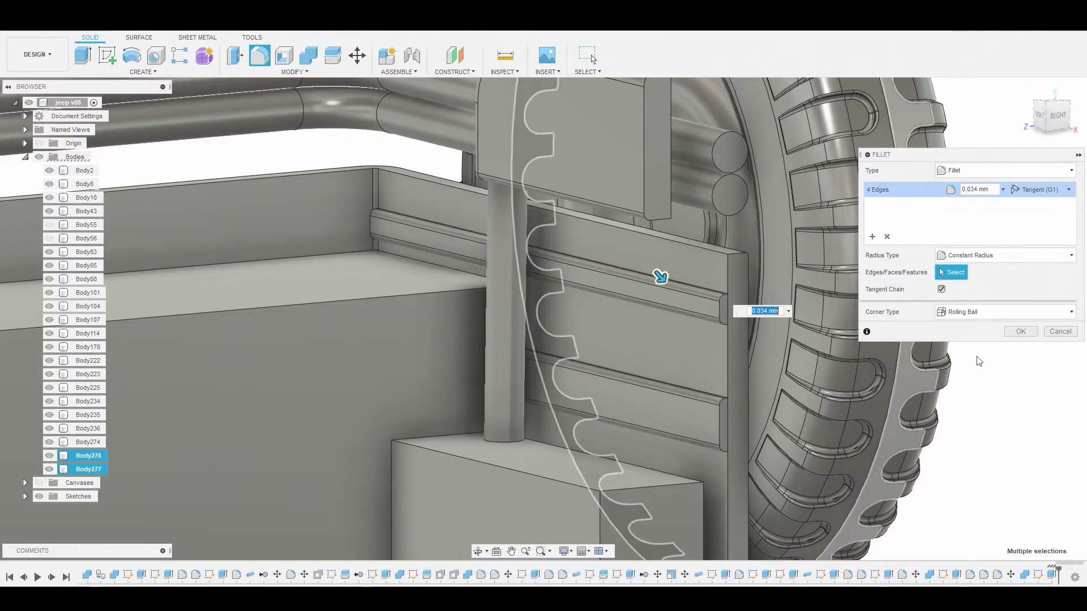
{"action": "left_click", "coordinate": [1021, 332]}
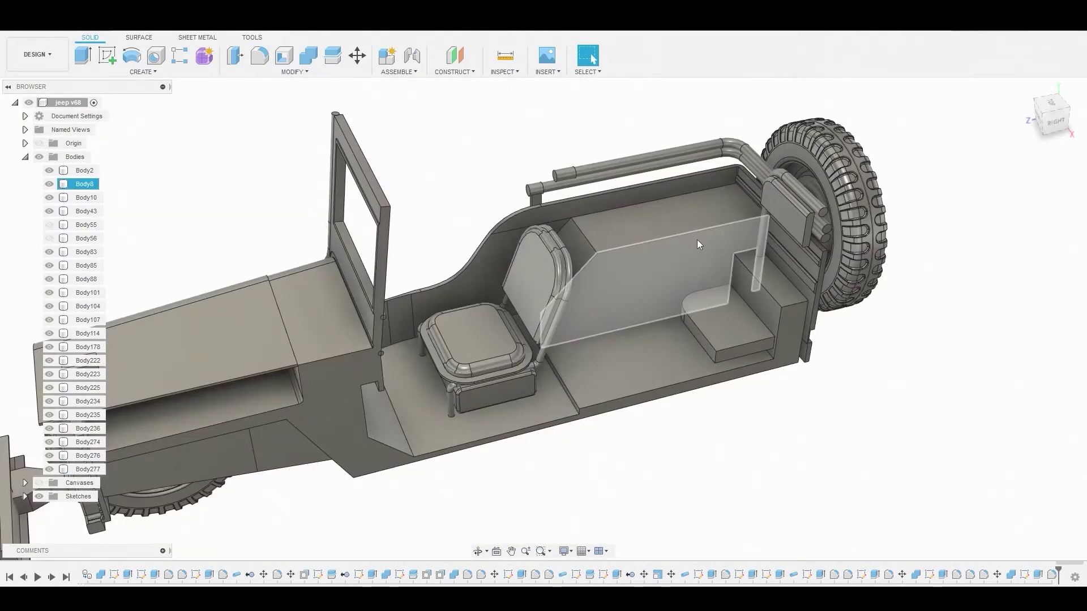
Sketch a rectangle about 1.129 by 1.332 mm on the wheel well's top face, tracing the hatch outline on the displayed canvas
{"action": "left_click", "coordinate": [696, 224]}
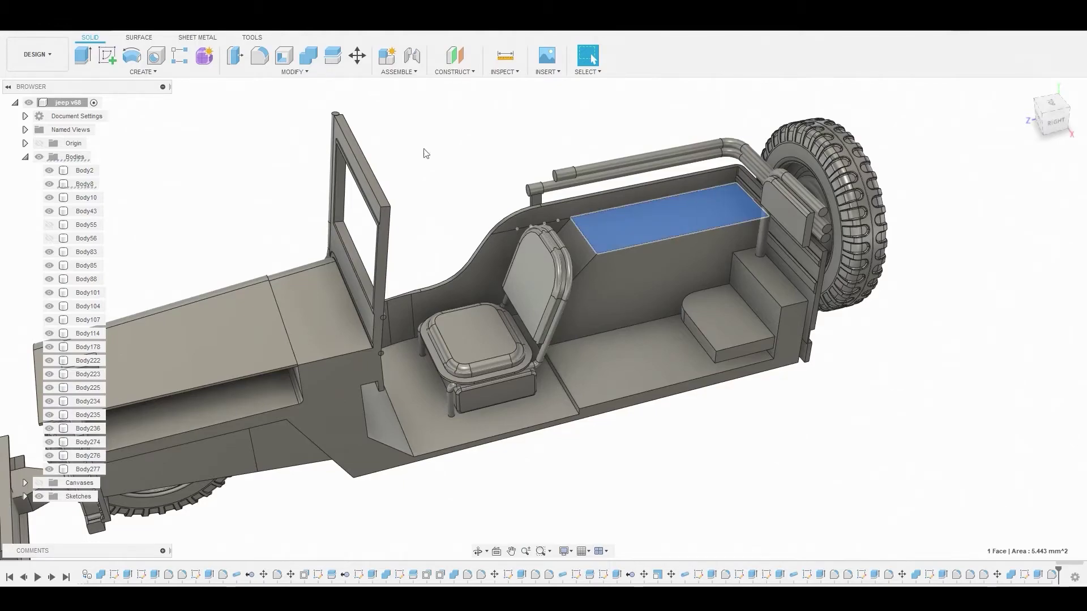
{"action": "left_click", "coordinate": [109, 59]}
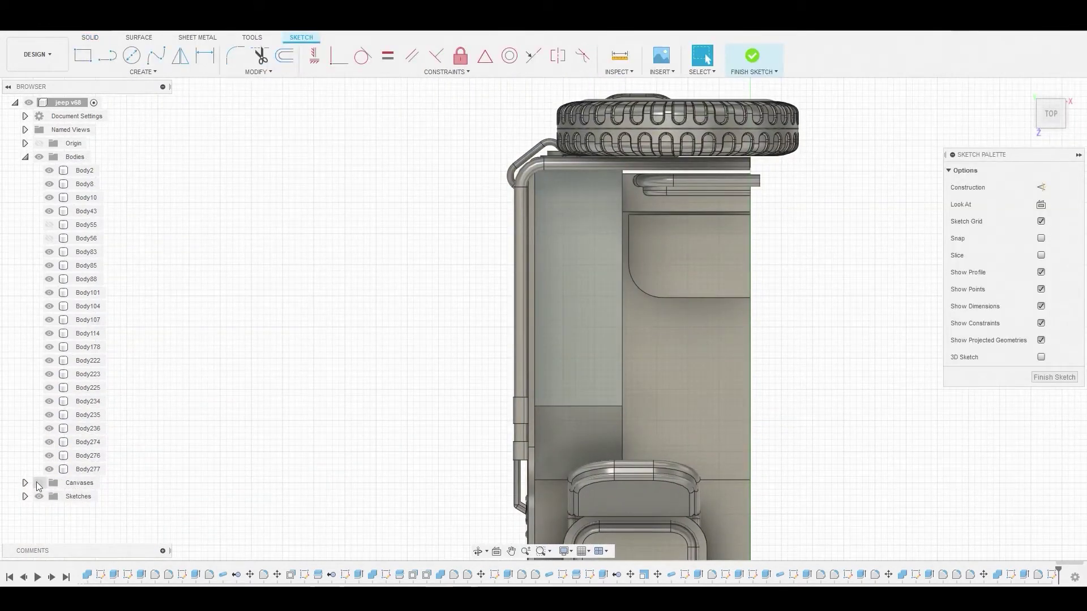
{"action": "left_click", "coordinate": [39, 483]}
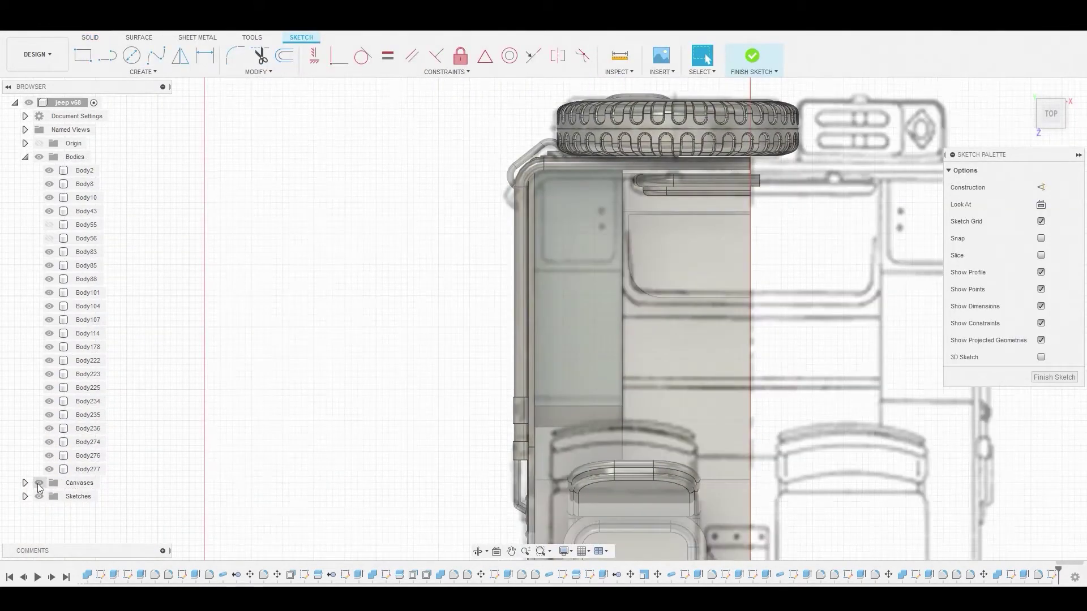
{"action": "left_click", "coordinate": [82, 55]}
{"action": "scroll", "coordinate": [566, 193], "scroll_direction": "up", "scroll_amount": 3}
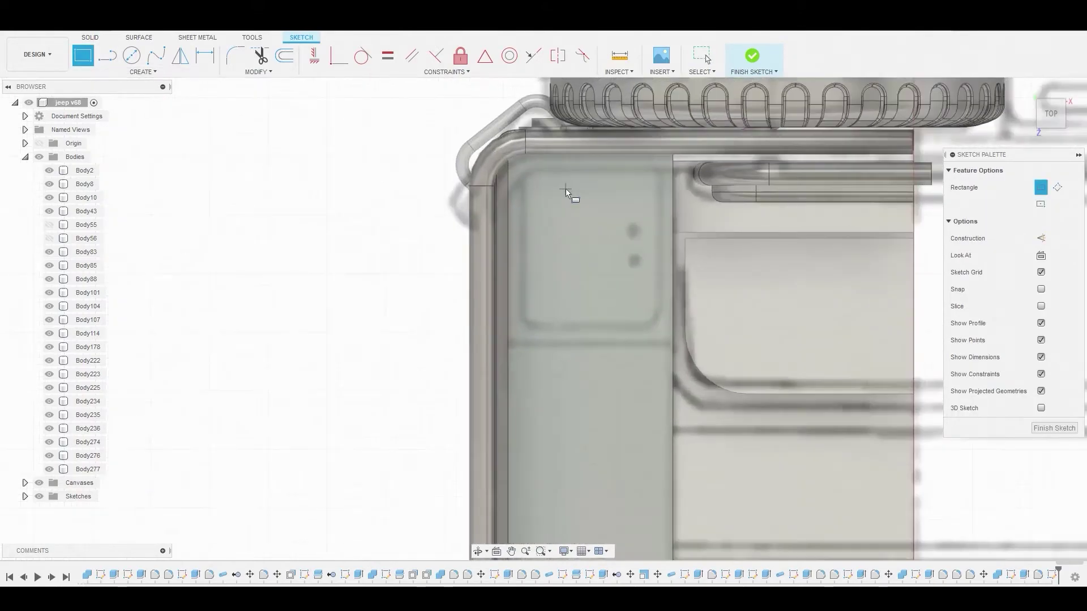
{"action": "left_click", "coordinate": [527, 177]}
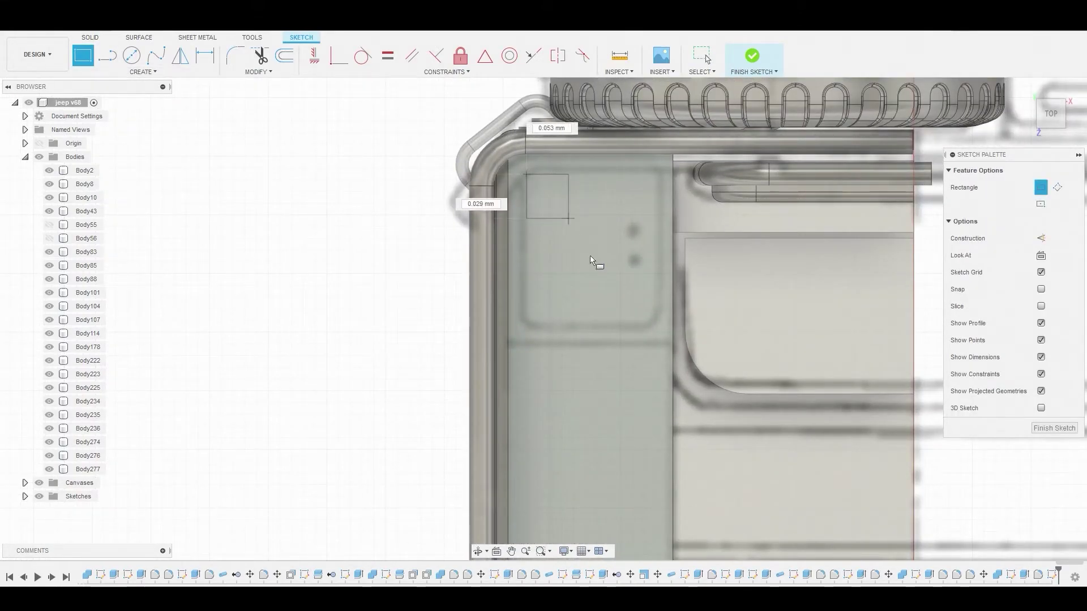
{"action": "left_click", "coordinate": [660, 331]}
Fillet all four corners of the hatch rectangle sketch with a radius of about 0.078 mm
{"action": "left_click", "coordinate": [254, 60]}
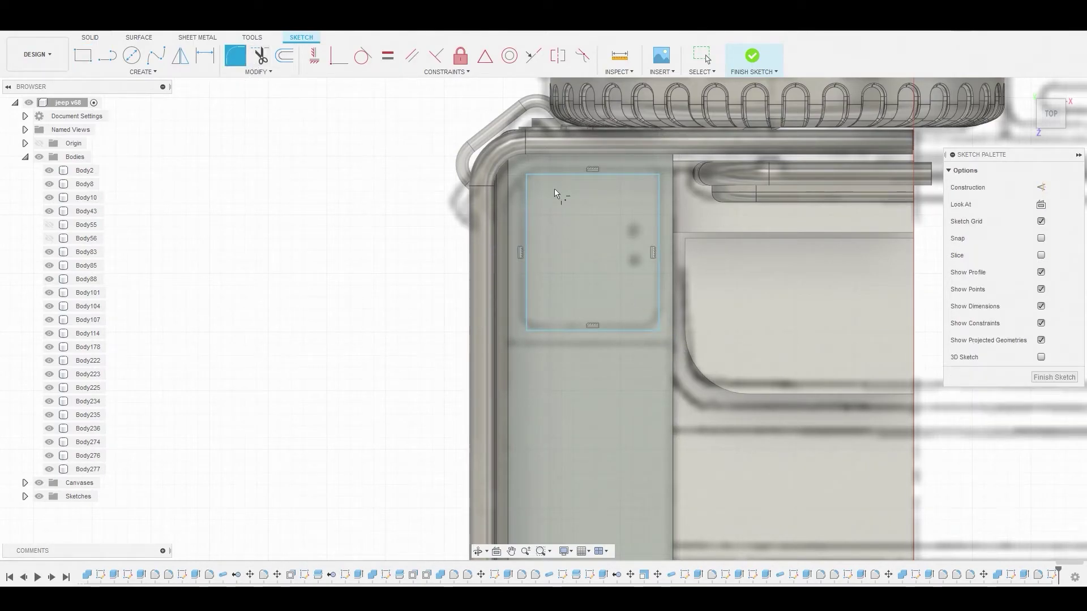
{"action": "left_click", "coordinate": [528, 177]}
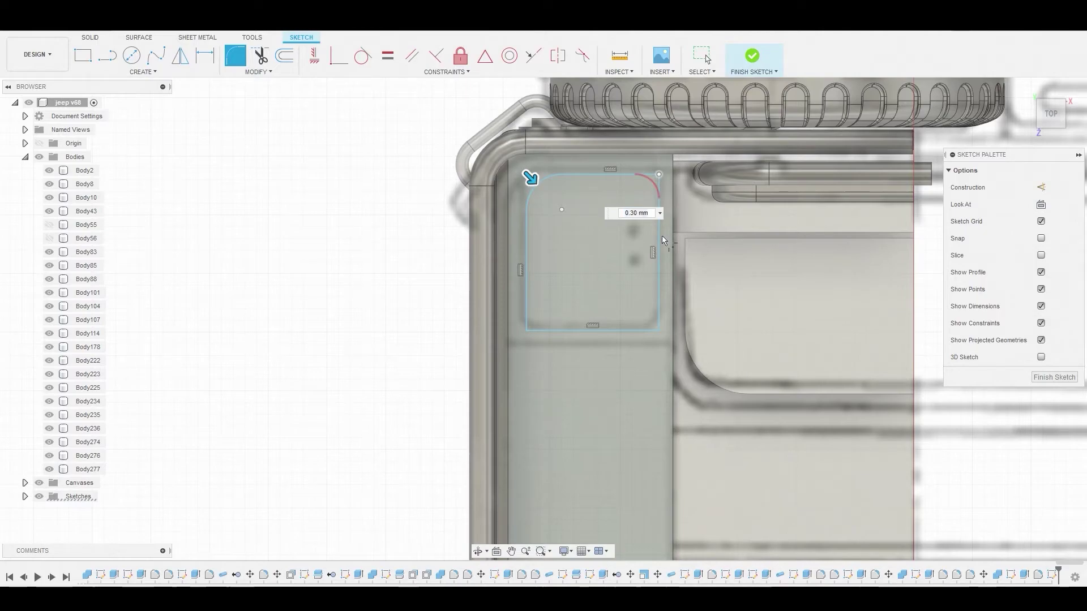
{"action": "left_click", "coordinate": [658, 175]}
{"action": "left_click", "coordinate": [657, 328]}
{"action": "left_click", "coordinate": [527, 333]}
{"action": "key", "text": "Return"}
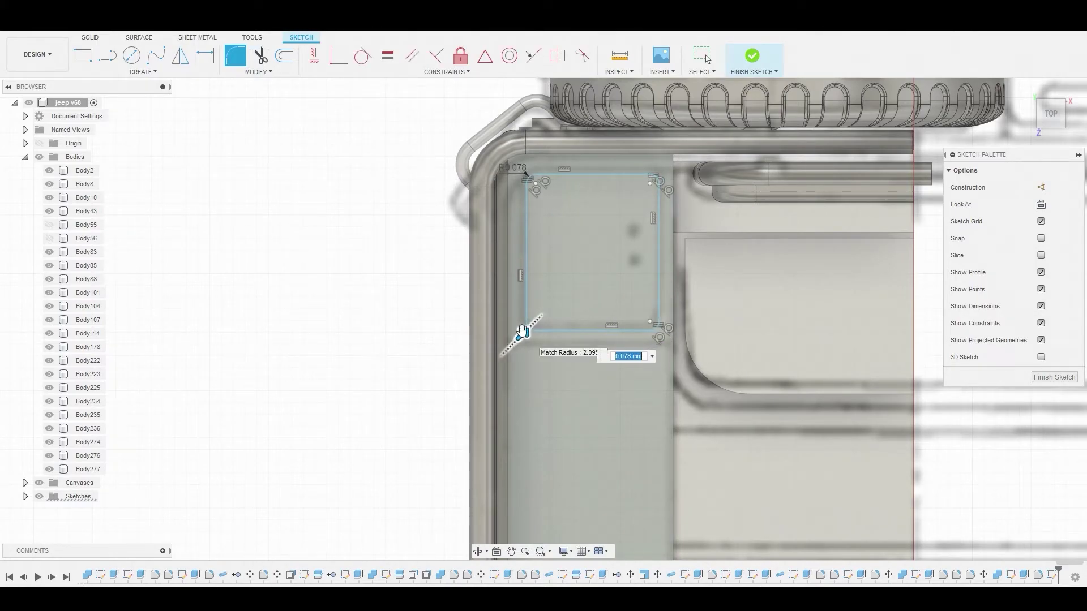
{"action": "right_click", "coordinate": [587, 250]}
{"action": "left_click", "coordinate": [624, 249]}
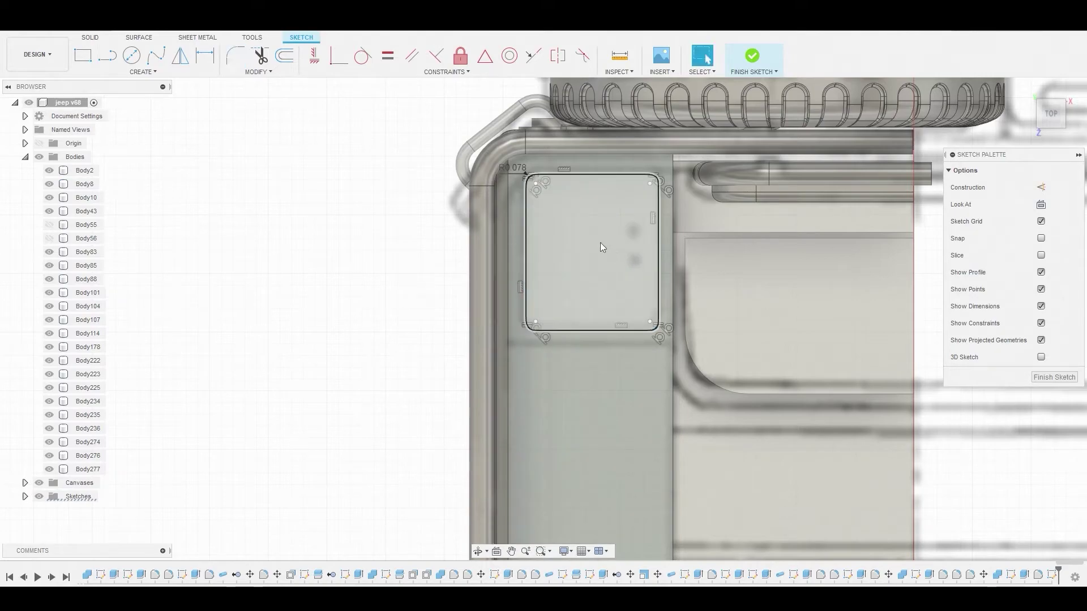
Hide the canvases and extrude the rounded hatch profile on the wheel well slightly upward as a new body
{"action": "right_click", "coordinate": [601, 244]}
{"action": "left_click", "coordinate": [640, 224]}
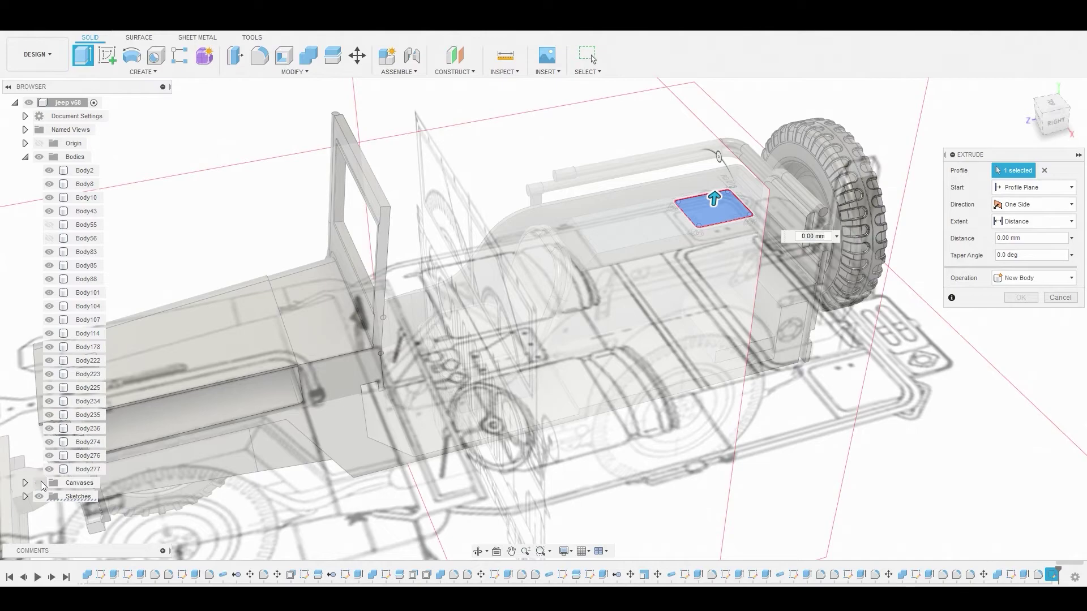
{"action": "scroll", "coordinate": [668, 222], "scroll_direction": "up", "scroll_amount": 8}
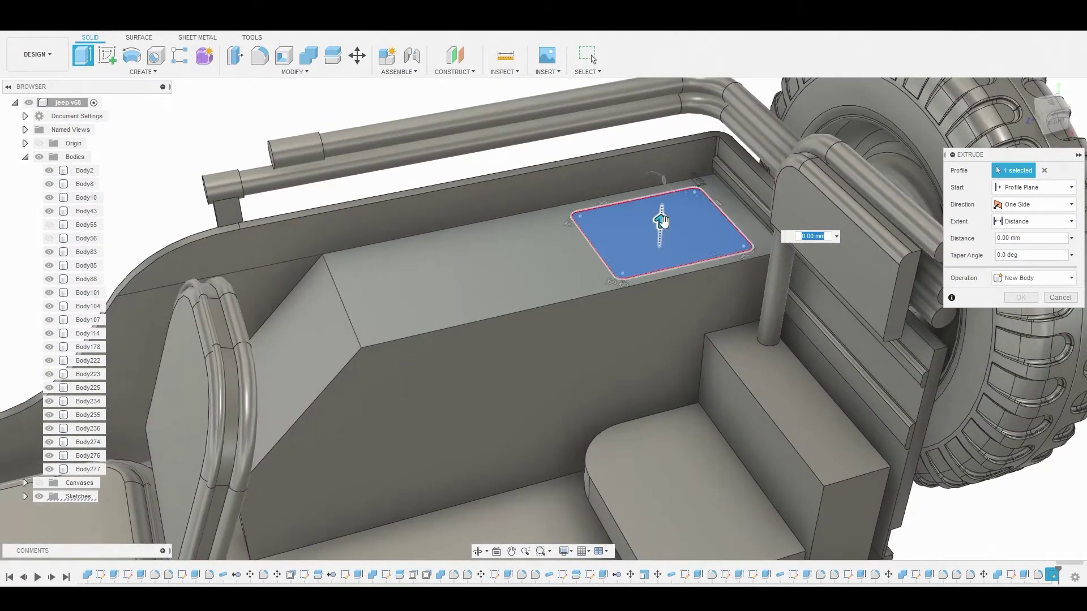
{"action": "scroll", "coordinate": [664, 222], "scroll_direction": "up", "scroll_amount": 5}
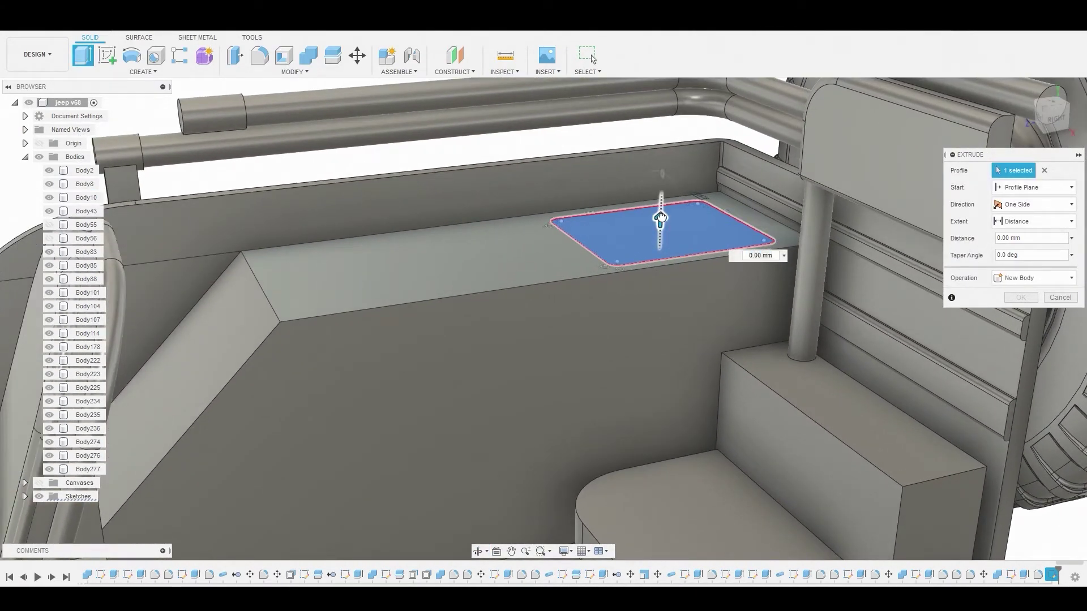
{"action": "left_click_drag", "start_coordinate": [662, 214], "coordinate": [662, 212]}
{"action": "left_click", "coordinate": [1023, 297]}
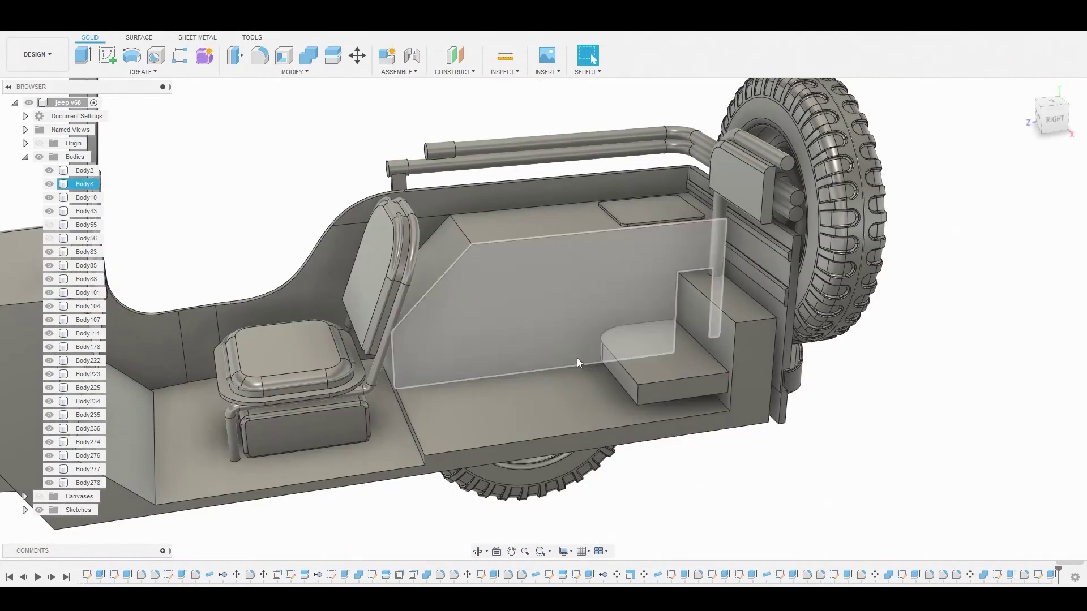
Sketch a small closed wedge profile with a flat top and one sloped side on the wheel well's inner side face, at the floor edge
{"action": "left_click", "coordinate": [578, 362]}
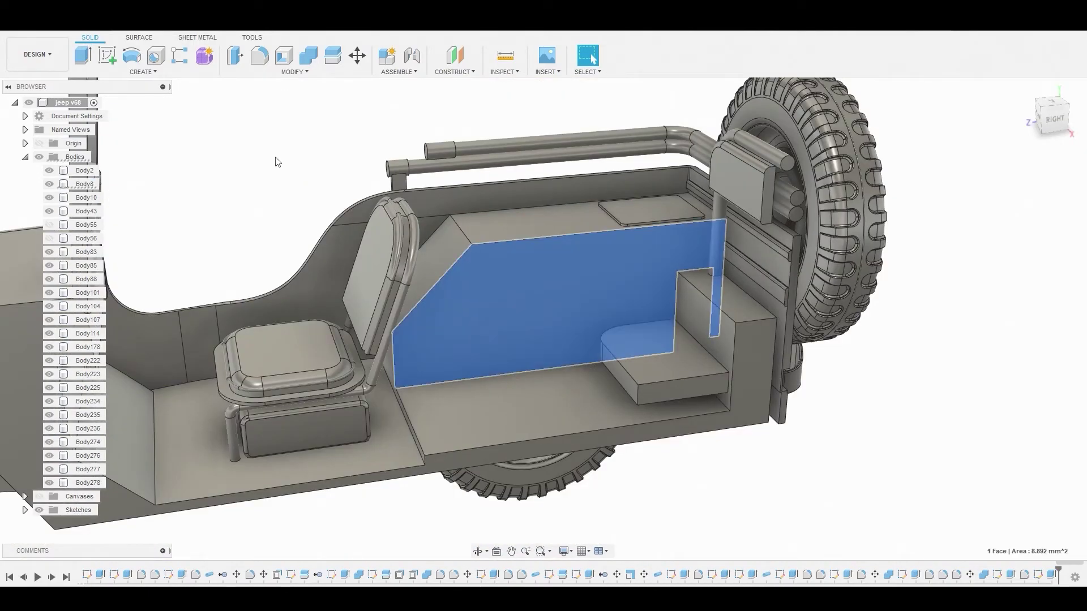
{"action": "left_click", "coordinate": [109, 56]}
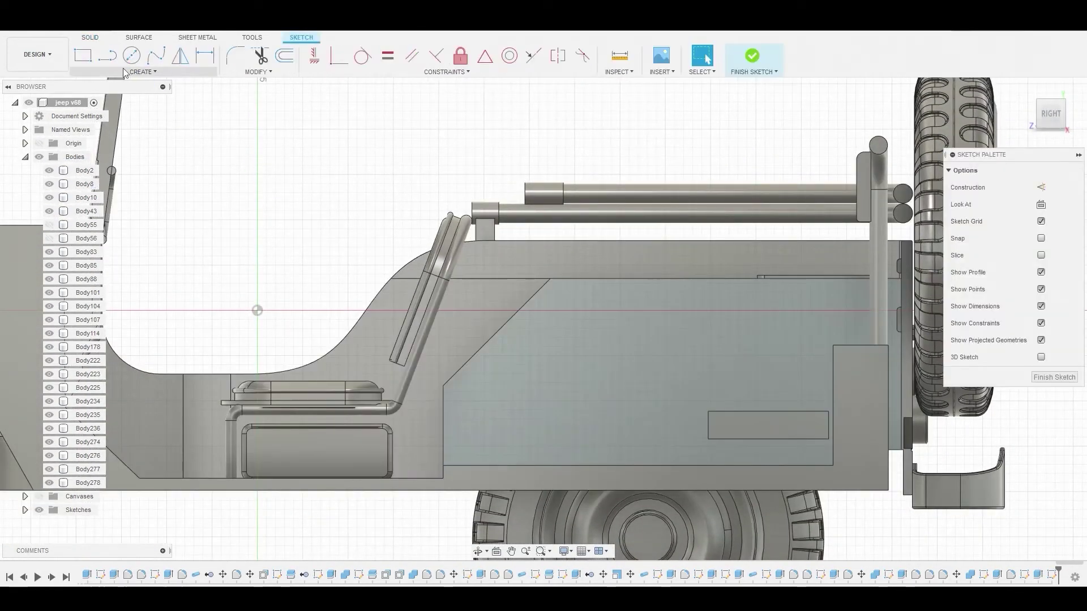
{"action": "left_click", "coordinate": [118, 63]}
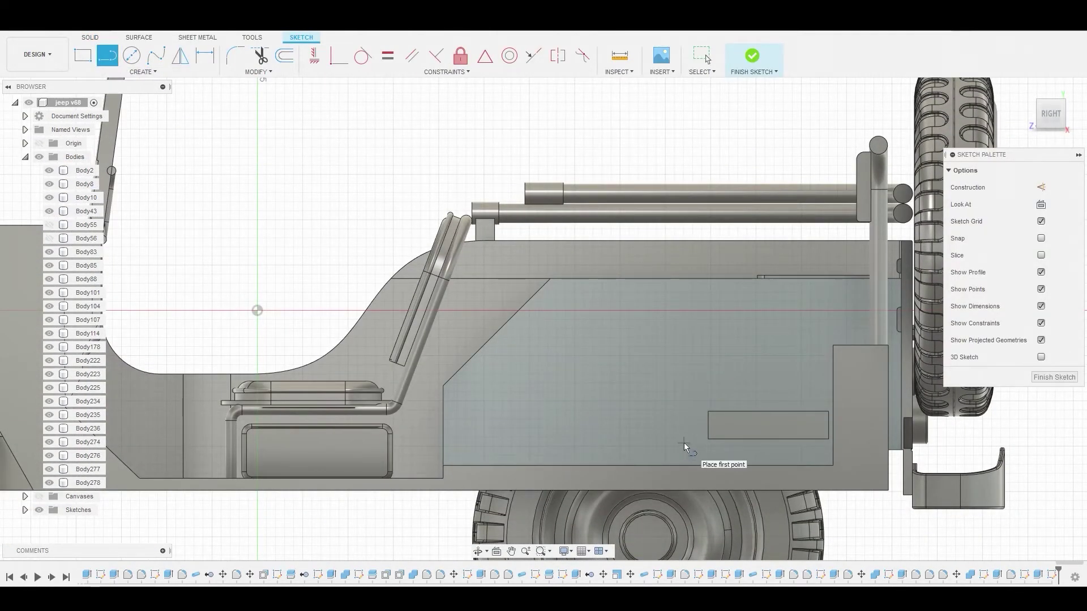
{"action": "left_click", "coordinate": [686, 466]}
{"action": "left_click", "coordinate": [660, 441]}
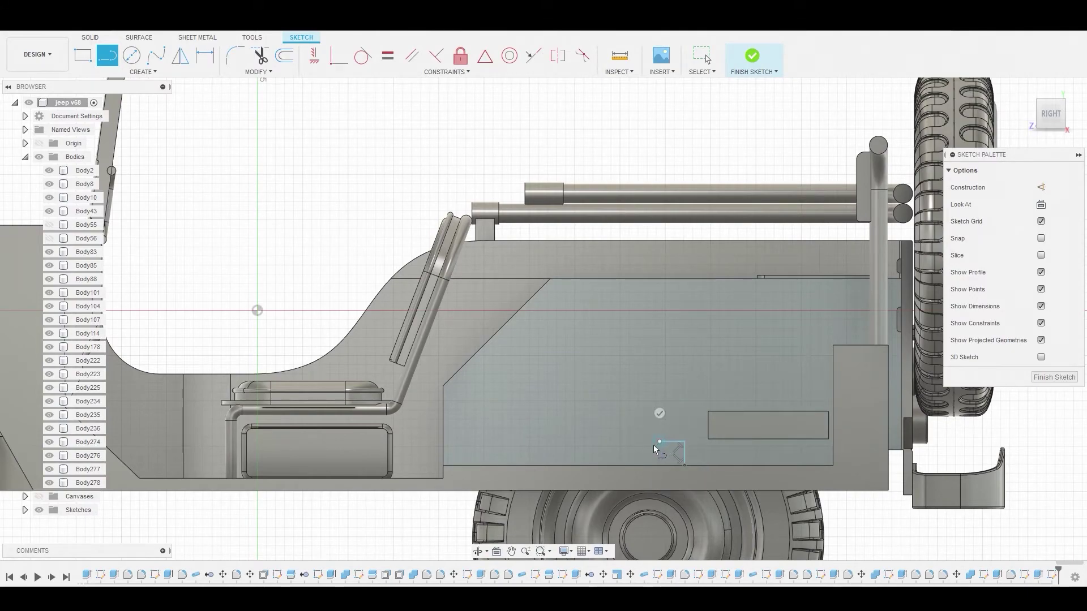
{"action": "left_click", "coordinate": [633, 468]}
{"action": "right_click", "coordinate": [637, 436]}
{"action": "left_click", "coordinate": [673, 437]}
Extrude the small wedge profile about 0.357 mm out from the wheel well's side as a new body
{"action": "right_click", "coordinate": [661, 451]}
{"action": "left_click", "coordinate": [692, 438]}
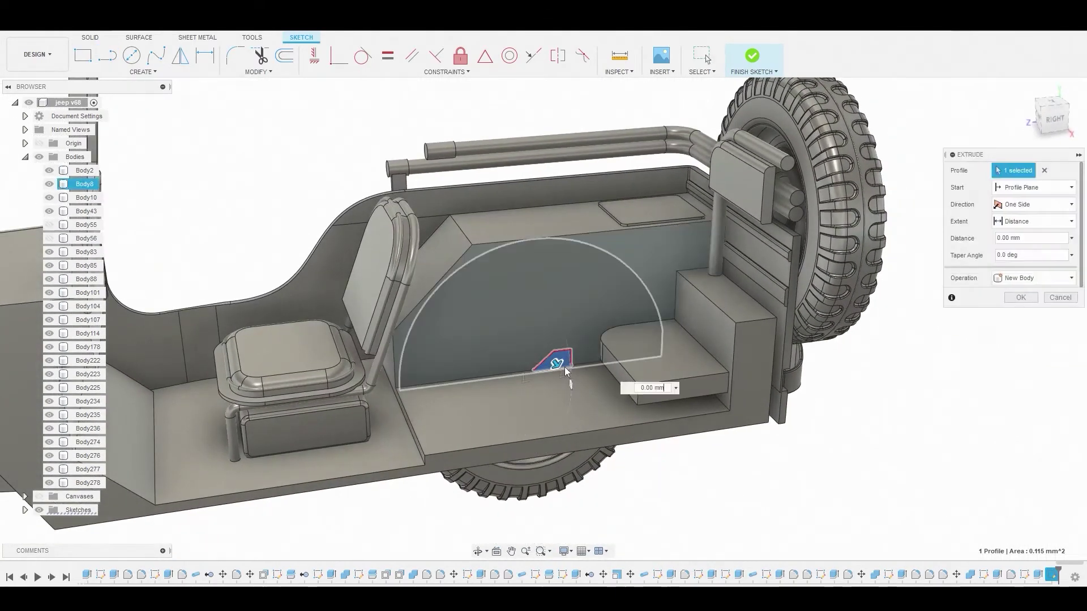
{"action": "scroll", "coordinate": [566, 371], "scroll_direction": "up", "scroll_amount": 6}
{"action": "left_click_drag", "start_coordinate": [548, 356], "coordinate": [577, 375]}
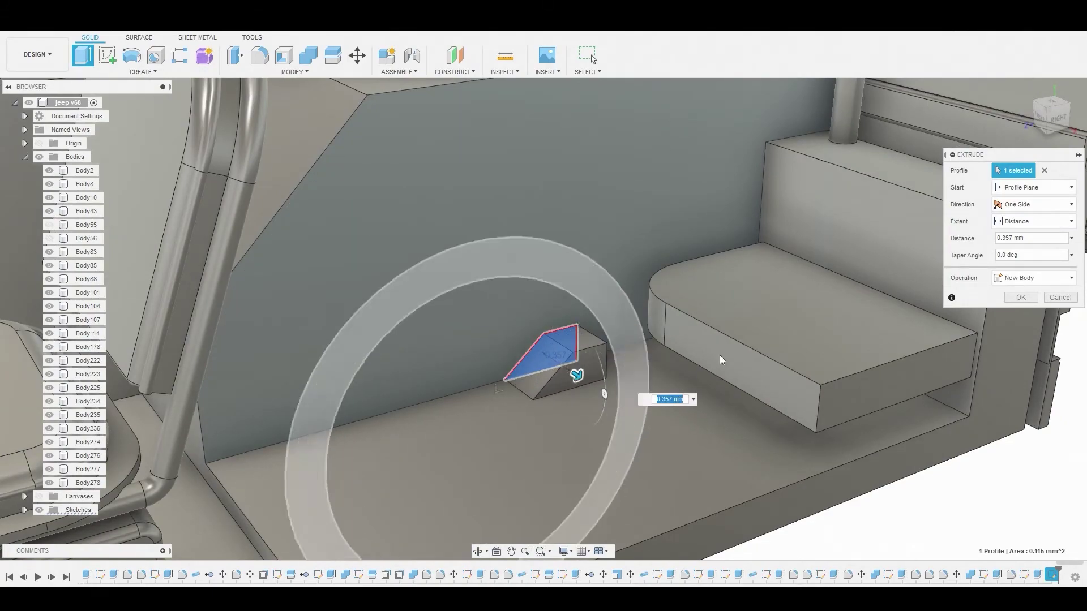
{"action": "left_click", "coordinate": [1021, 297]}
Fillet the two upper cross edges of the small wedge block with a radius of about 0.068 mm
{"action": "scroll", "coordinate": [662, 369], "scroll_direction": "up", "scroll_amount": 3}
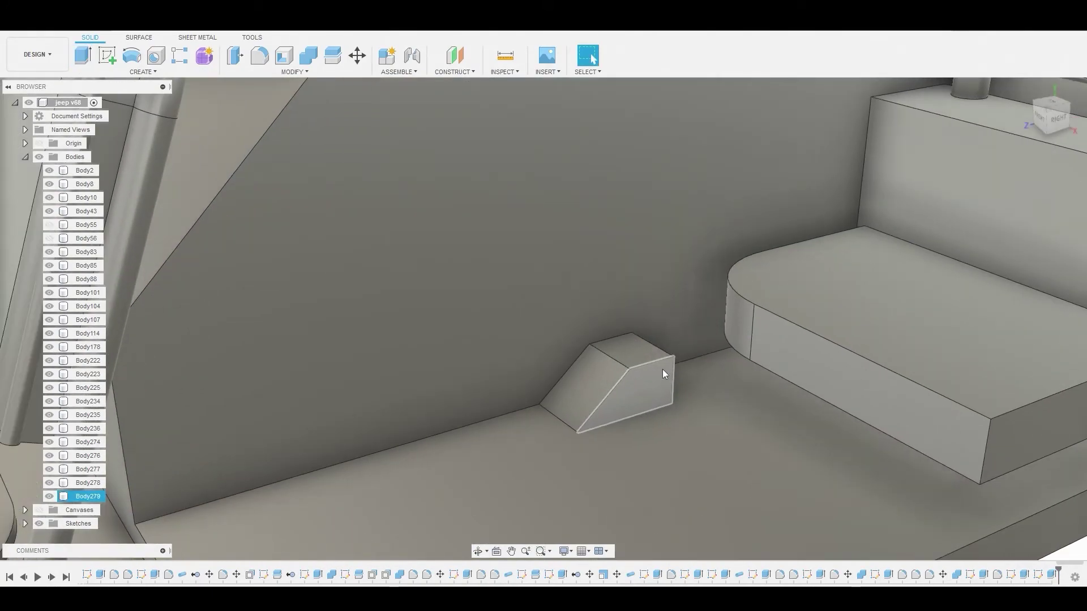
{"action": "key", "text": "f"}
{"action": "left_click", "coordinate": [660, 350]}
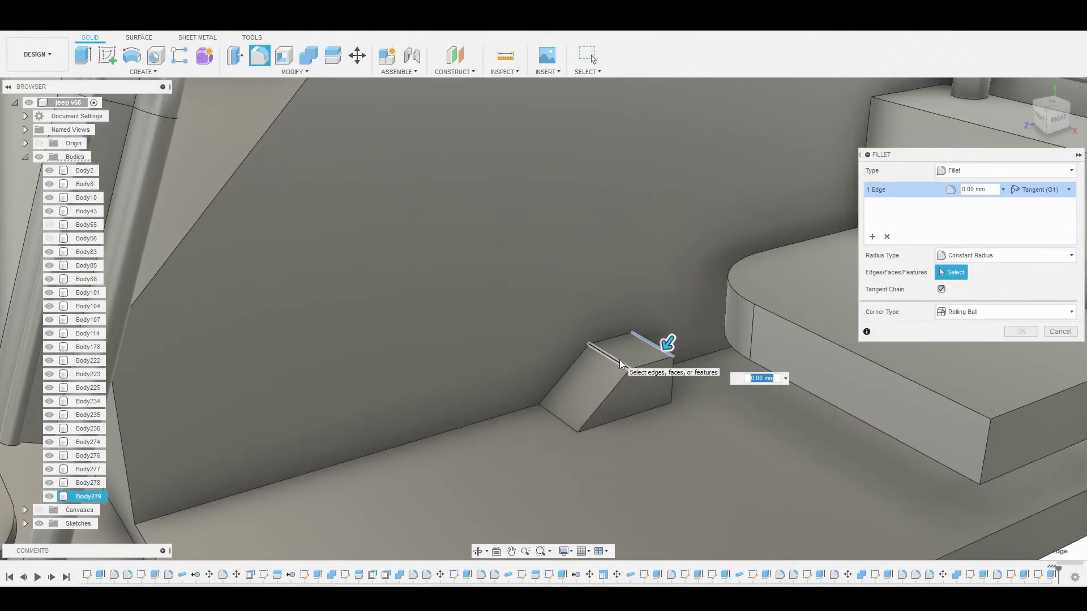
{"action": "left_click", "coordinate": [619, 361]}
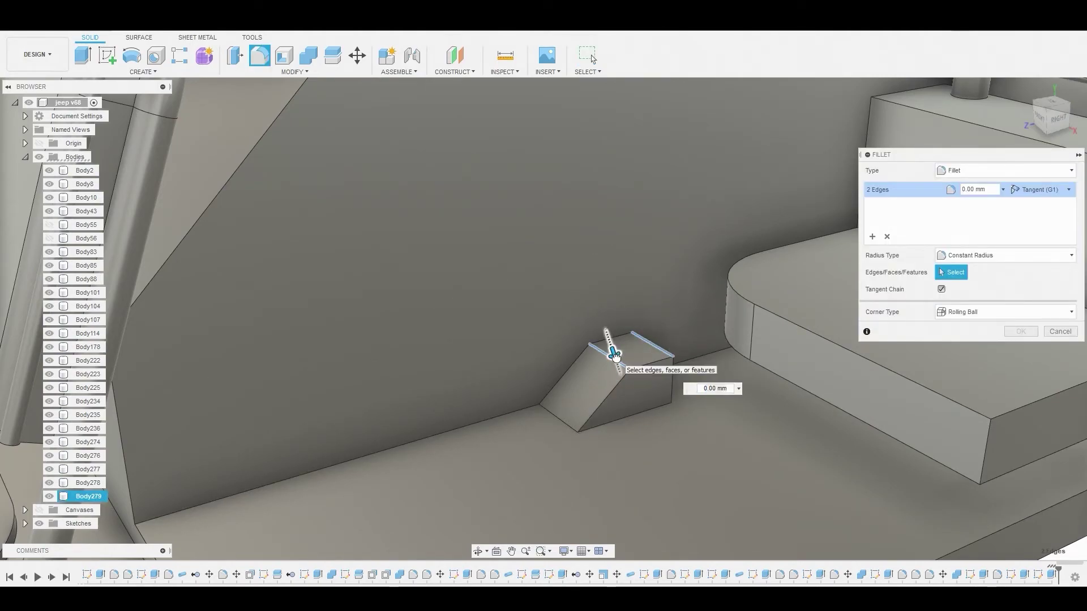
{"action": "left_click_drag", "start_coordinate": [615, 354], "coordinate": [615, 355]}
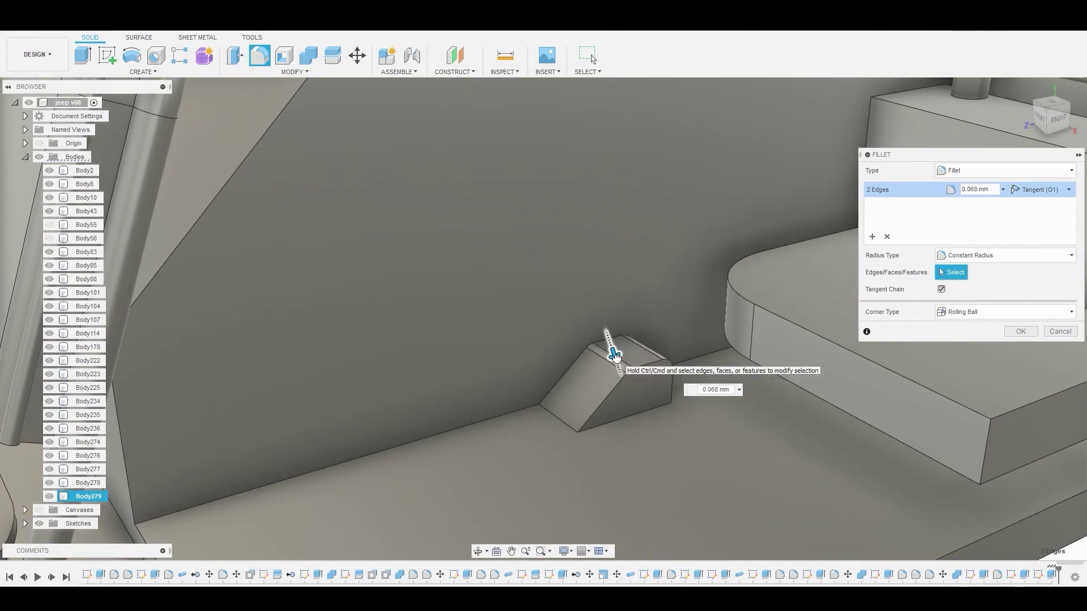
{"action": "right_click", "coordinate": [614, 352]}
{"action": "left_click", "coordinate": [655, 351]}
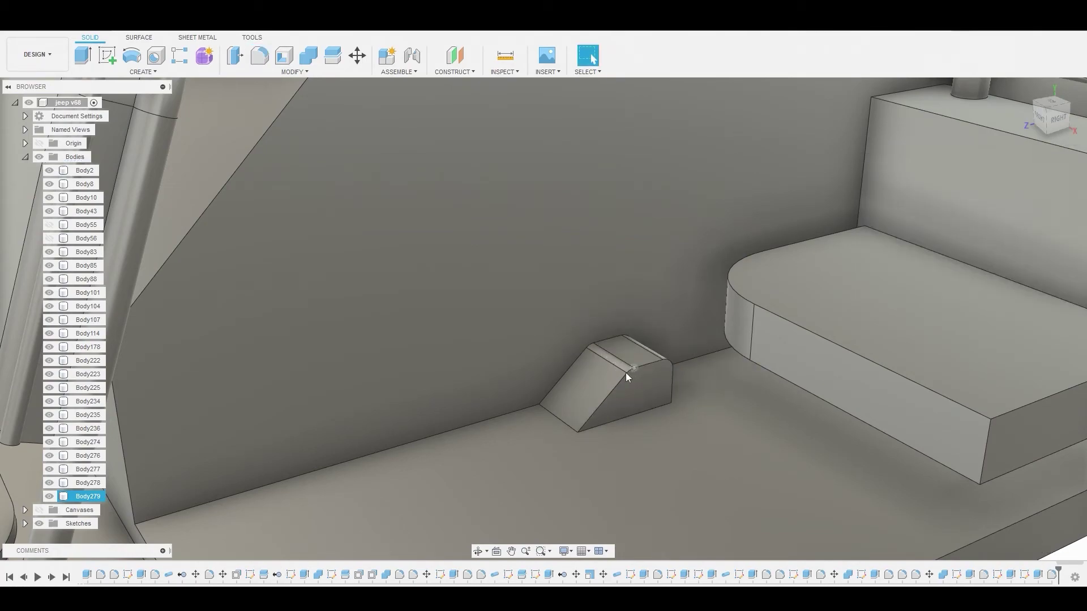
Fillet the outer face's edge chain on the wedge block with a radius of about 0.023 mm
{"action": "key", "text": "f"}
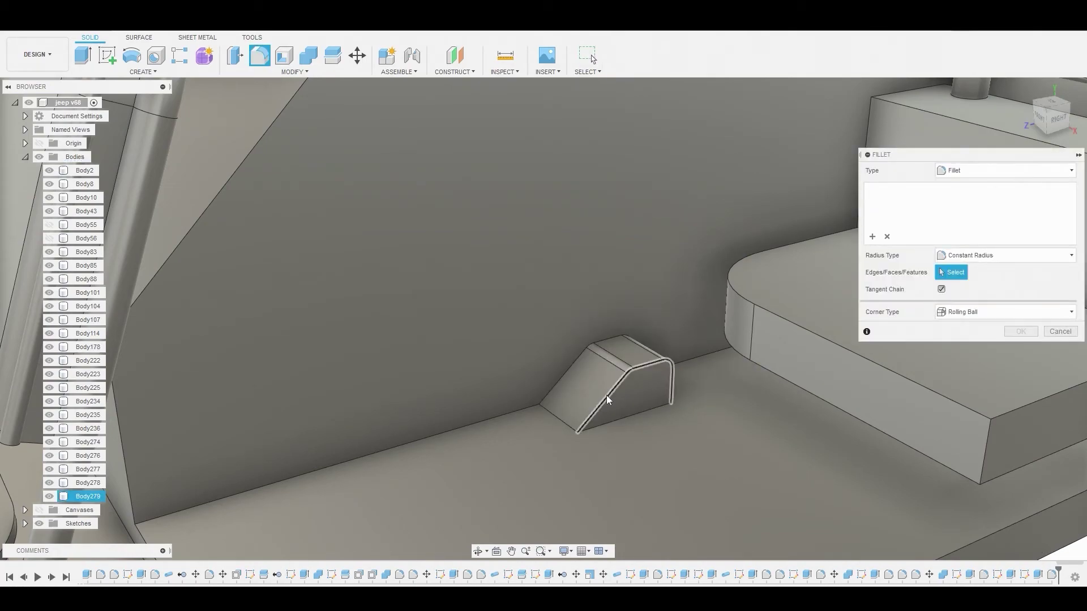
{"action": "left_click", "coordinate": [610, 393]}
{"action": "mouse_move", "coordinate": [610, 396]}
{"action": "middle_mouse_down", "text": "shift"}
{"action": "mouse_move", "coordinate": [616, 409]}
{"action": "mouse_move", "coordinate": [607, 396]}
{"action": "middle_mouse_up", "text": "shift"}
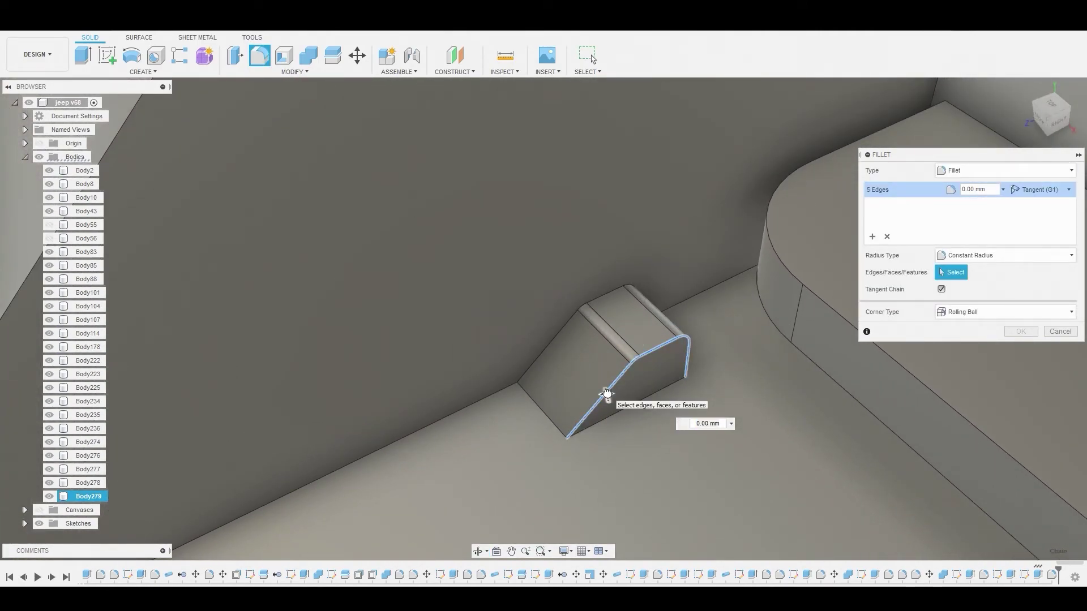
{"action": "left_click_drag", "start_coordinate": [607, 395], "coordinate": [645, 370]}
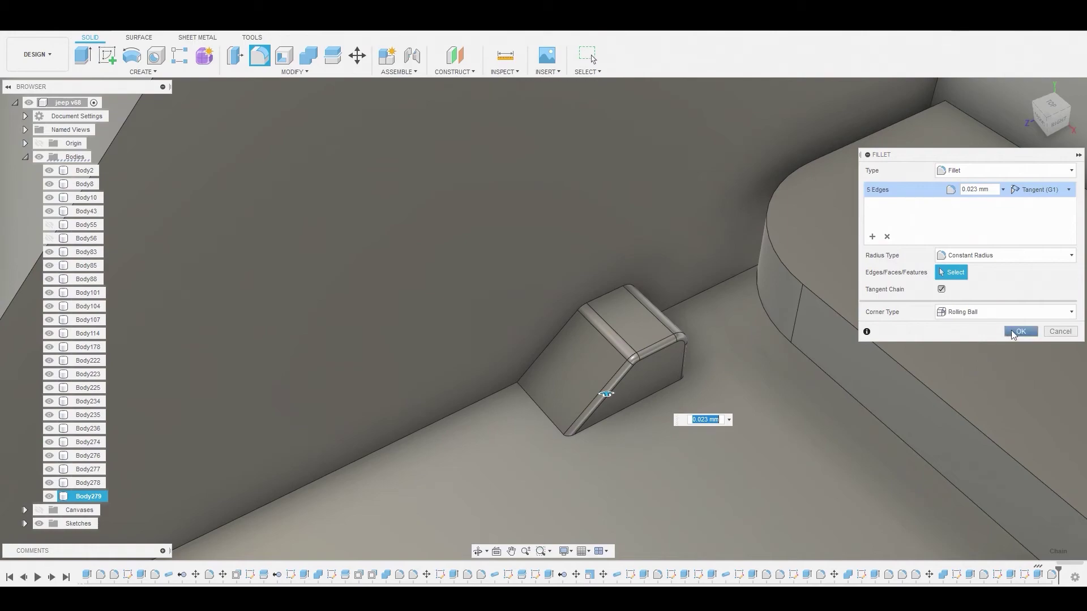
{"action": "left_click", "coordinate": [1013, 334]}
Join the wedge block Body279 to the jeep's main body Body8 with Combine
{"action": "left_click", "coordinate": [84, 184]}
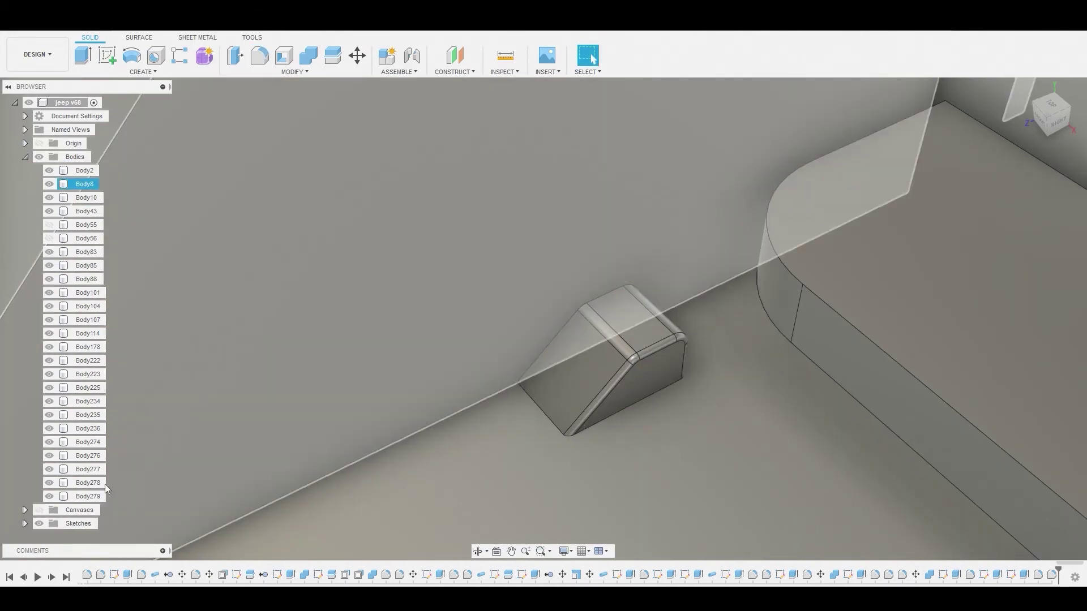
{"action": "left_click", "coordinate": [88, 497]}
{"action": "left_click", "coordinate": [84, 184]}
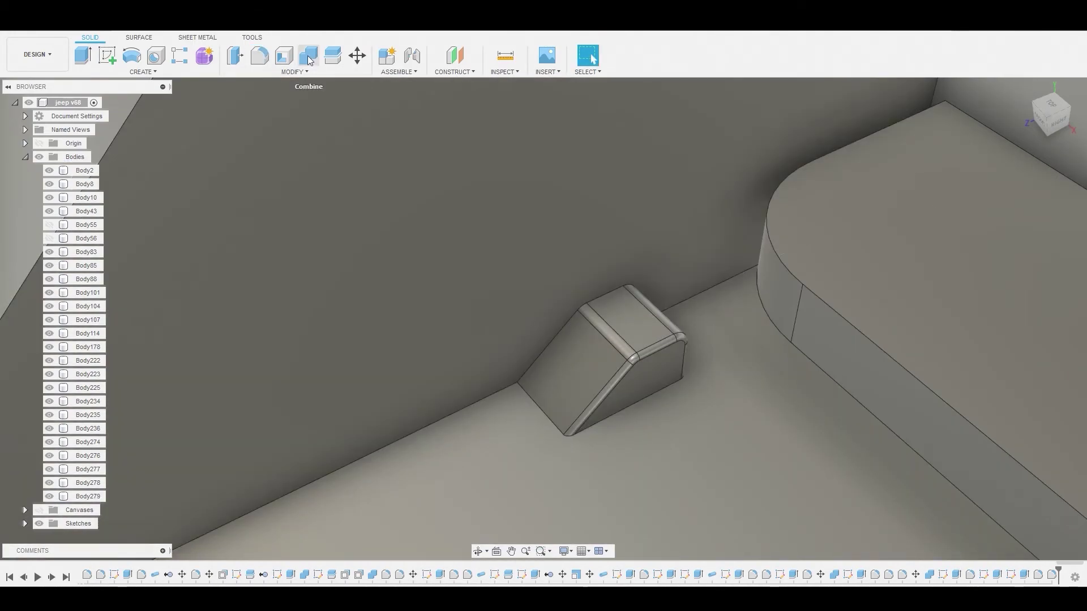
{"action": "left_click", "coordinate": [309, 55]}
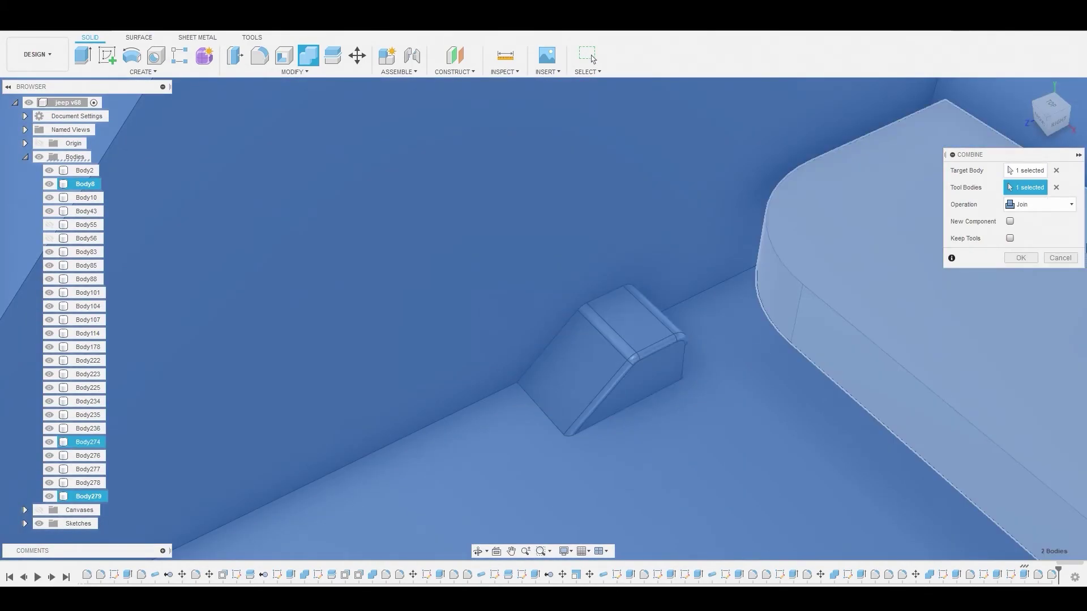
{"action": "left_click", "coordinate": [1022, 258]}
Offset the front face of the rear seat cushion inward by about 0.241 mm
{"action": "scroll", "coordinate": [749, 348], "scroll_direction": "down", "scroll_amount": 4}
{"action": "middle_click_drag", "start_coordinate": [750, 348], "coordinate": [751, 384], "text": "shift"}
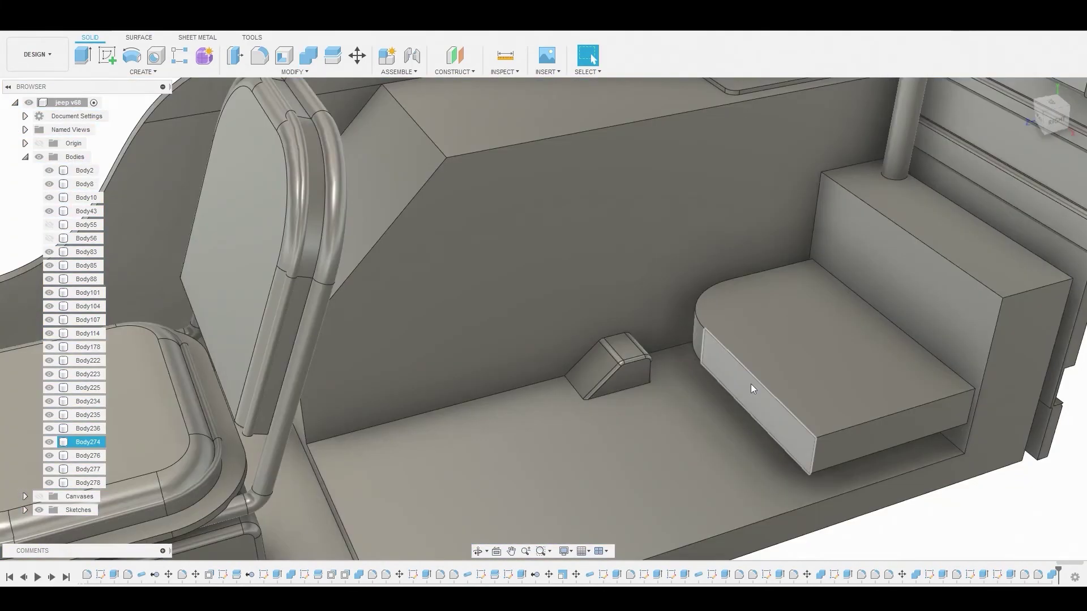
{"action": "right_click", "coordinate": [751, 382]}
{"action": "left_click", "coordinate": [787, 369]}
{"action": "left_click_drag", "start_coordinate": [740, 387], "coordinate": [769, 384]}
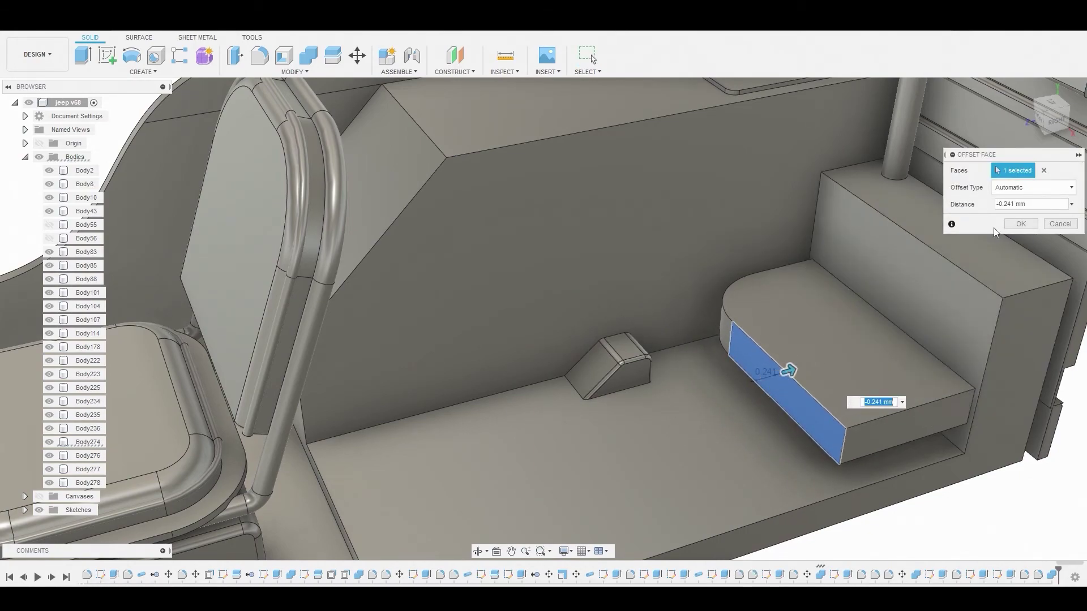
{"action": "left_click", "coordinate": [1019, 224]}
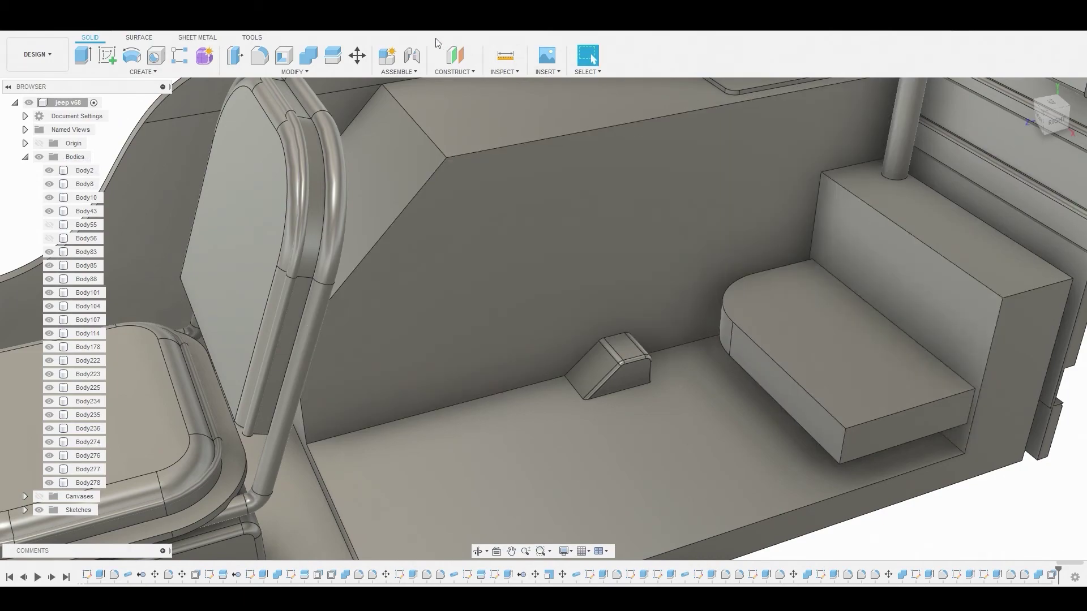
Fillet the top front edge chain of the rear seat cushion with a radius of about 0.071 mm
{"action": "key", "text": "f"}
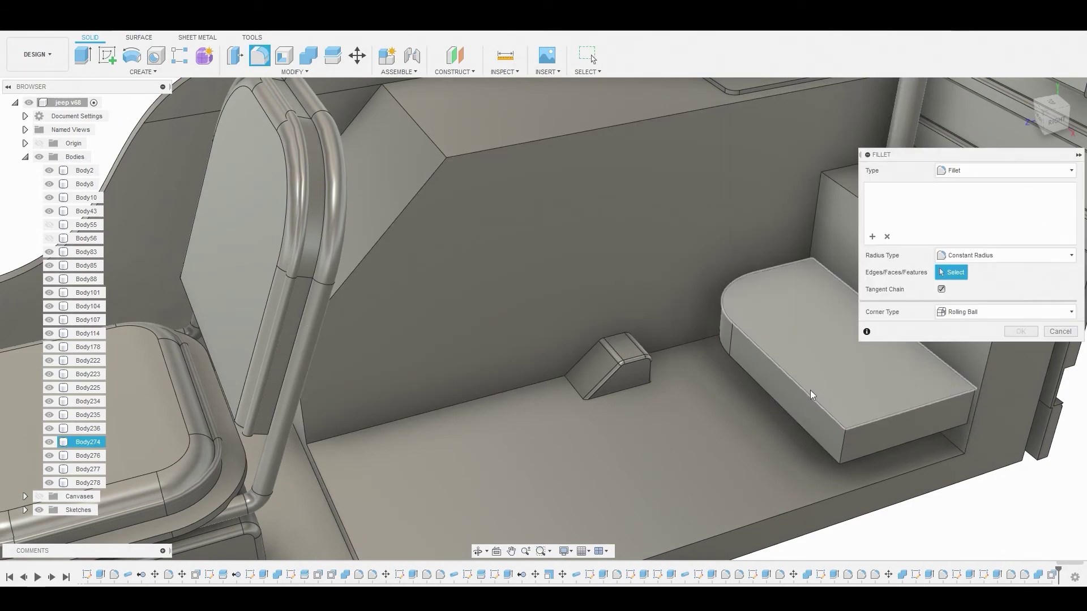
{"action": "left_click", "coordinate": [805, 389]}
{"action": "left_click_drag", "start_coordinate": [805, 388], "coordinate": [806, 390]}
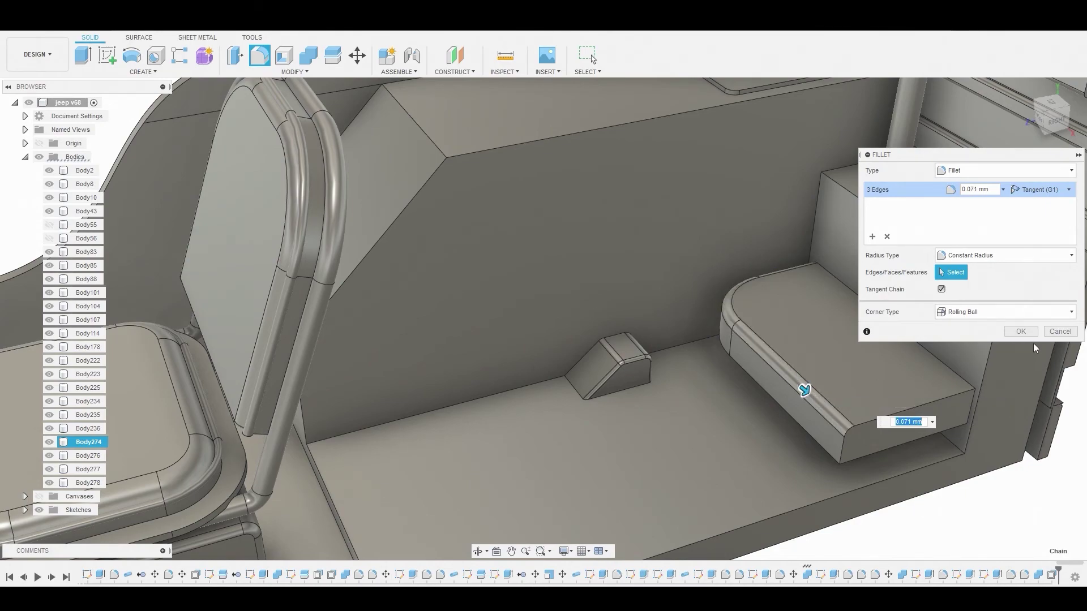
{"action": "left_click", "coordinate": [1021, 333]}
Create a sketch on the rear cushion's top face and extrude that face profile upward about 0.058 mm, joined to the cushion
{"action": "left_click", "coordinate": [841, 323]}
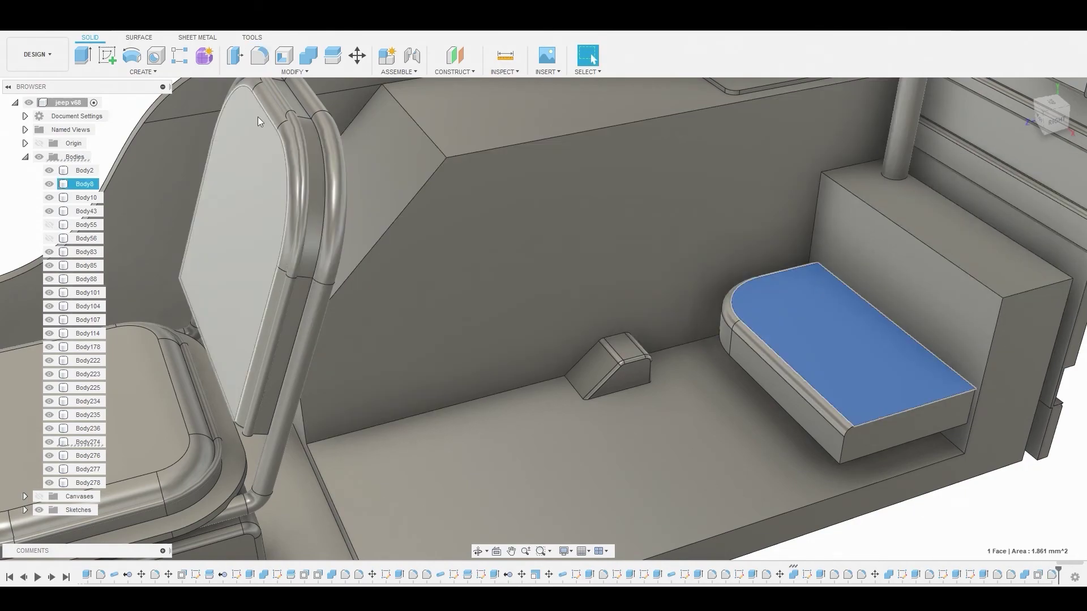
{"action": "left_click", "coordinate": [101, 59]}
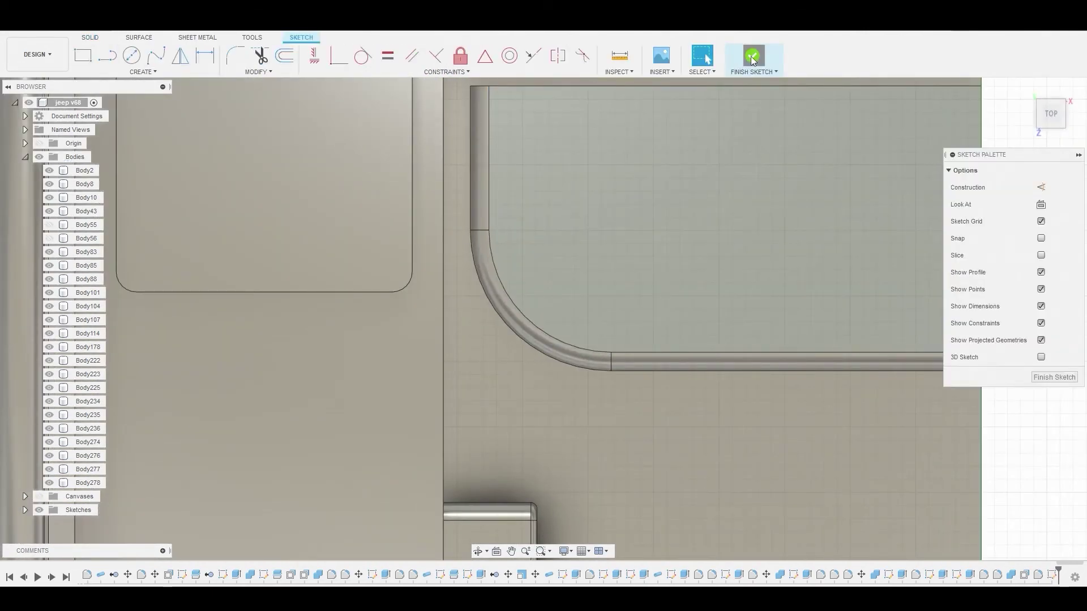
{"action": "left_click", "coordinate": [753, 59]}
{"action": "left_click", "coordinate": [804, 341]}
{"action": "right_click", "coordinate": [804, 341]}
{"action": "left_click", "coordinate": [842, 325]}
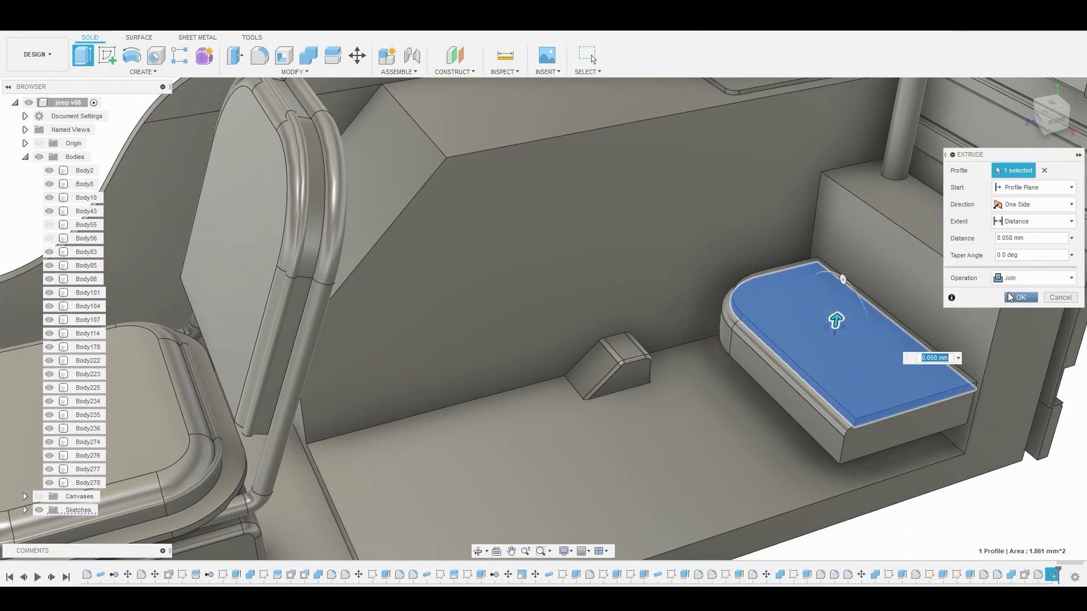
{"action": "left_click", "coordinate": [1019, 298]}
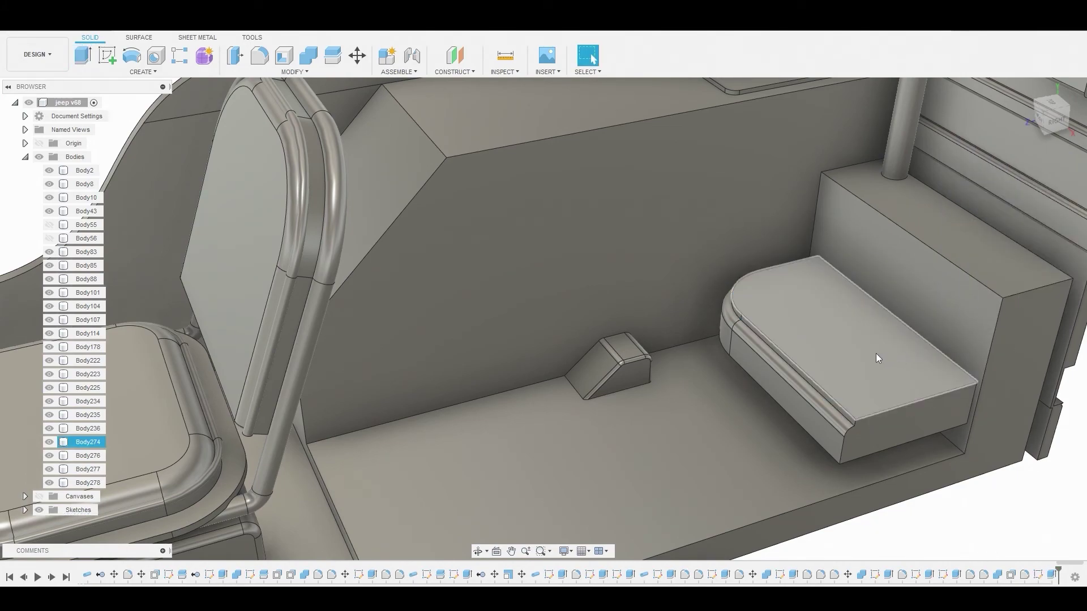
Fillet the raised top section's outer edge chain on the rear cushion with a radius of about 0.186 mm
{"action": "key", "text": "f"}
{"action": "left_click", "coordinate": [815, 382]}
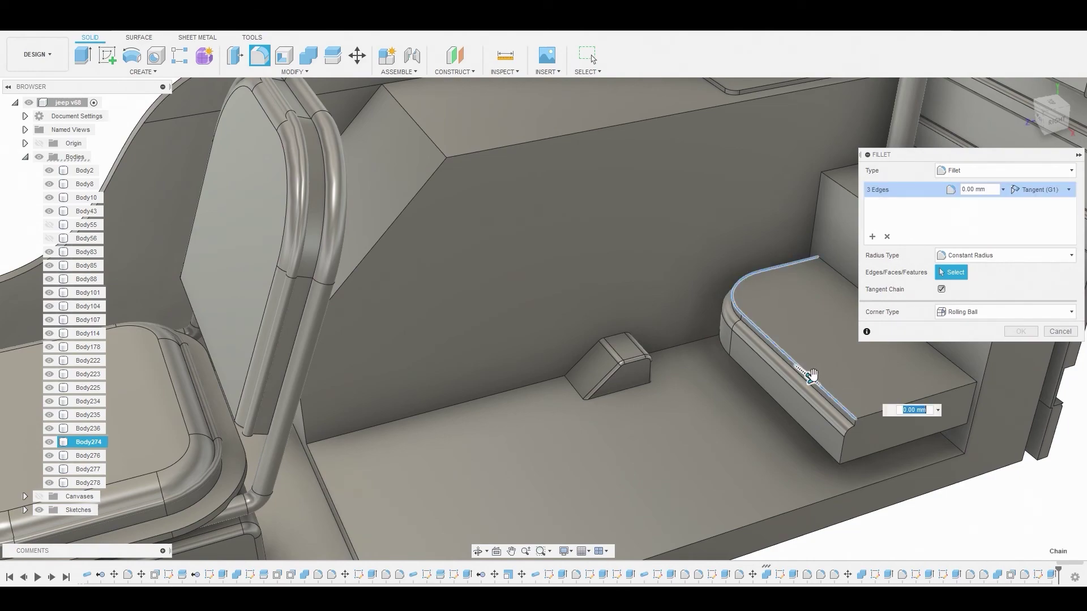
{"action": "left_click_drag", "start_coordinate": [812, 379], "coordinate": [816, 383]}
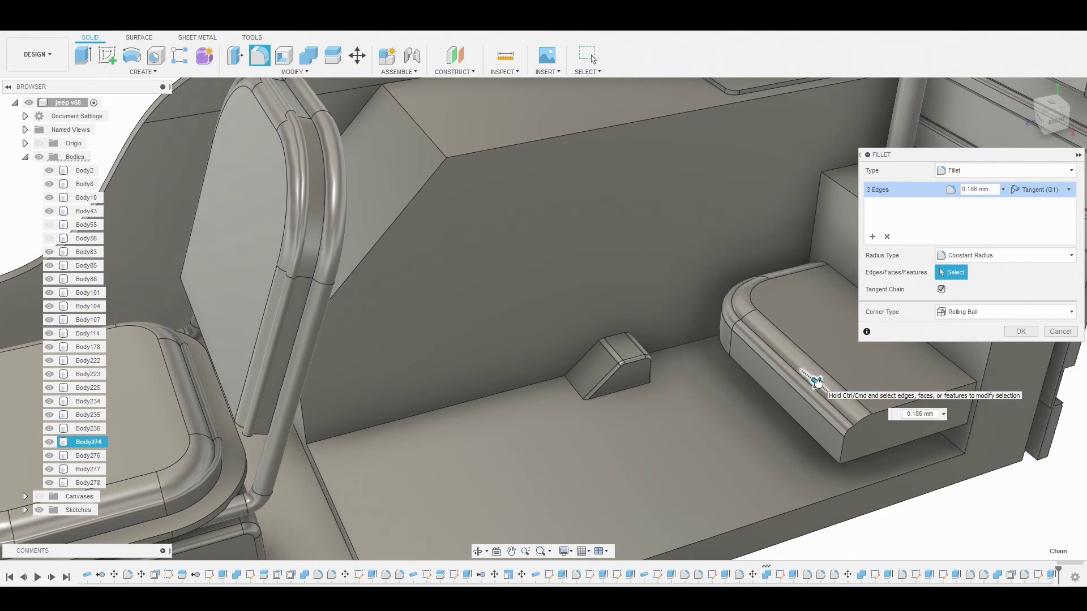
{"action": "left_click", "coordinate": [1018, 332]}
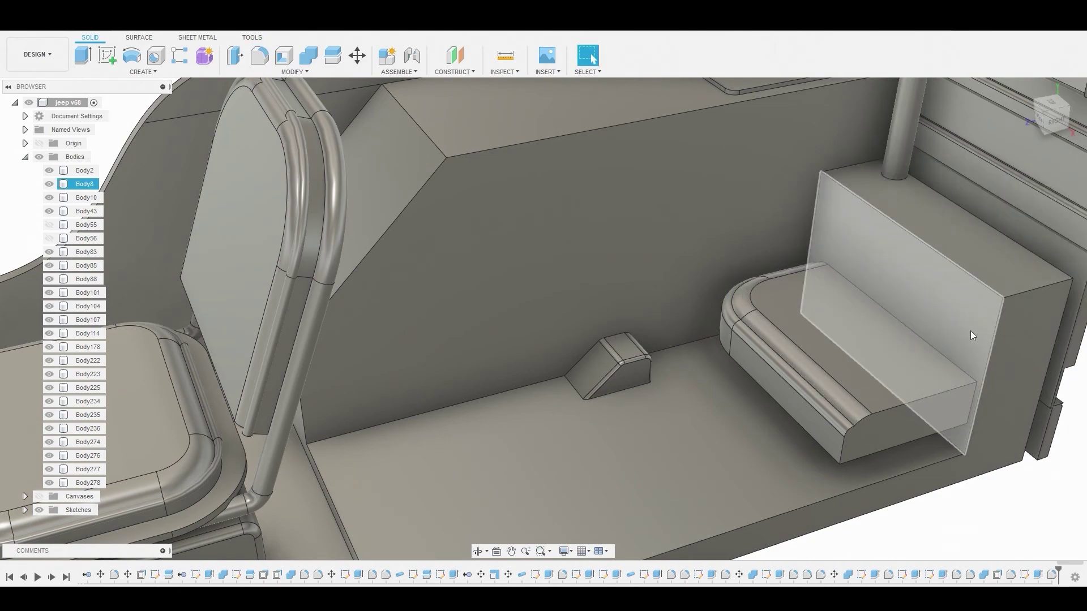
Move the rear seat cushion body up about 0.677 mm along Y
{"action": "scroll", "coordinate": [172, 477], "scroll_direction": "down", "scroll_amount": 3}
{"action": "right_click", "coordinate": [100, 444]}
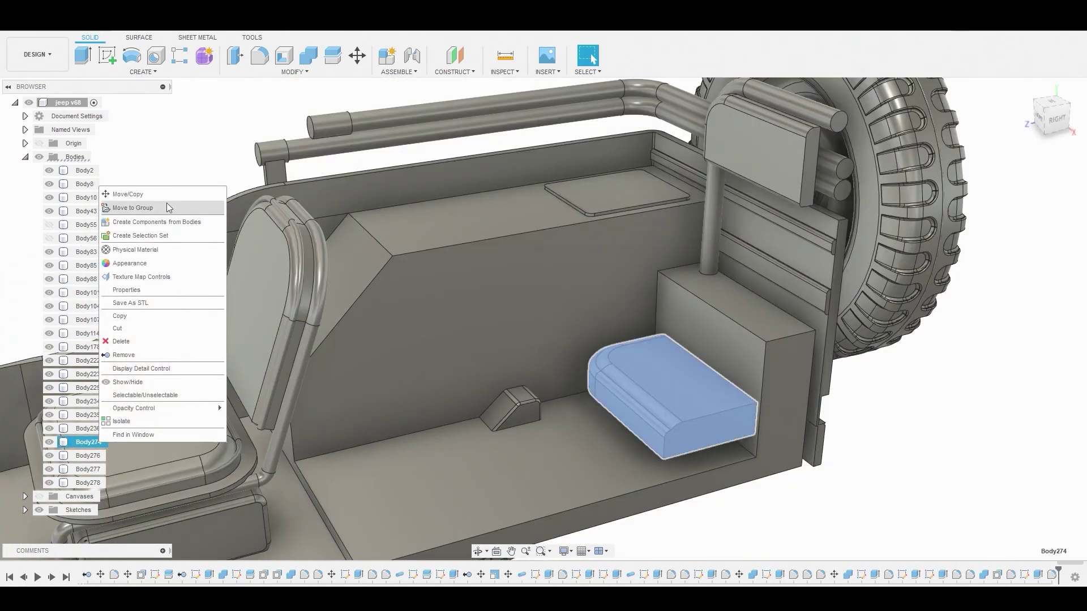
{"action": "left_click", "coordinate": [142, 192]}
{"action": "left_click_drag", "start_coordinate": [656, 331], "coordinate": [665, 278]}
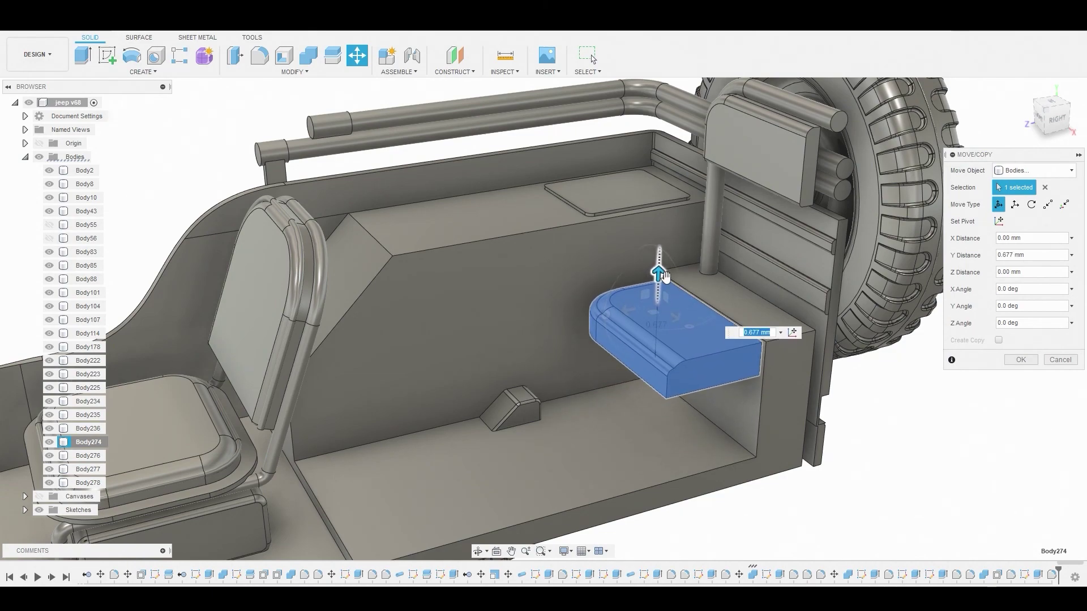
{"action": "left_click", "coordinate": [1025, 364]}
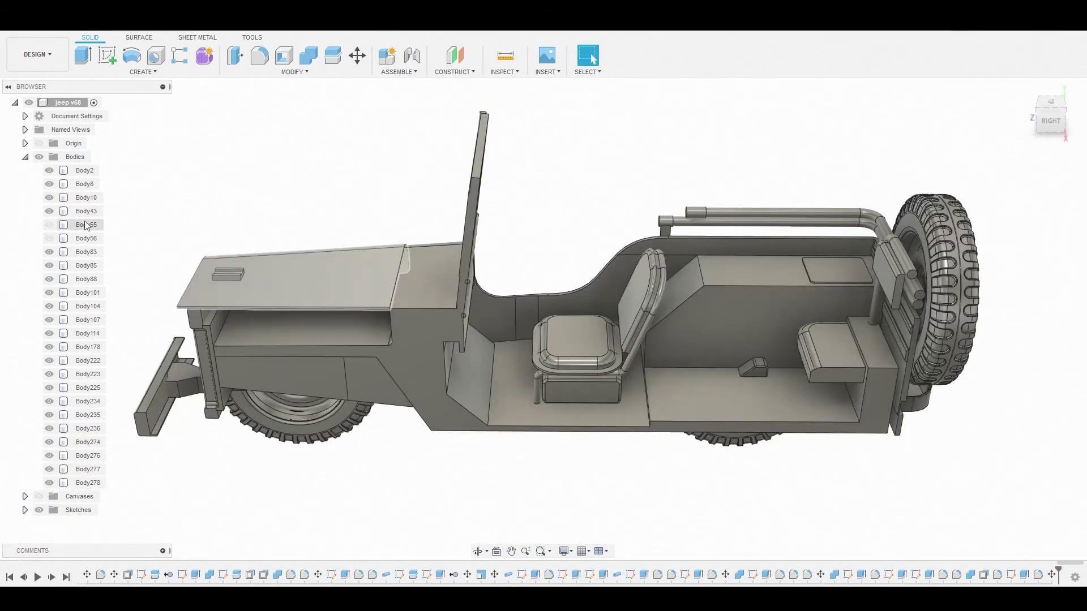
Remove the two hidden front seat bodies Body55 and Body56
{"action": "left_click", "coordinate": [86, 225]}
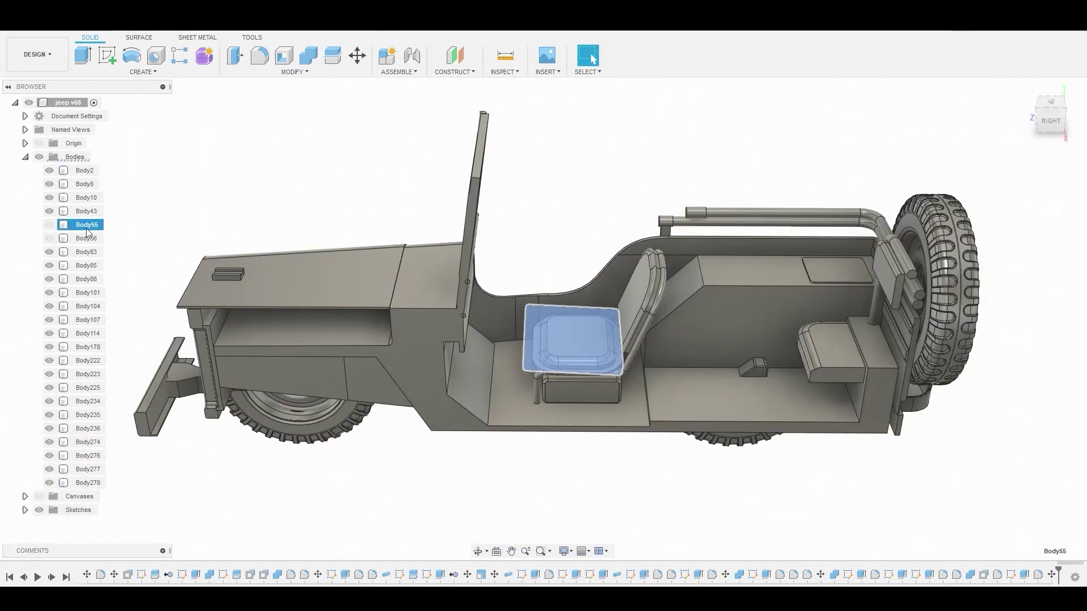
{"action": "left_click", "coordinate": [86, 238], "text": "ctrl"}
{"action": "right_click", "coordinate": [89, 238]}
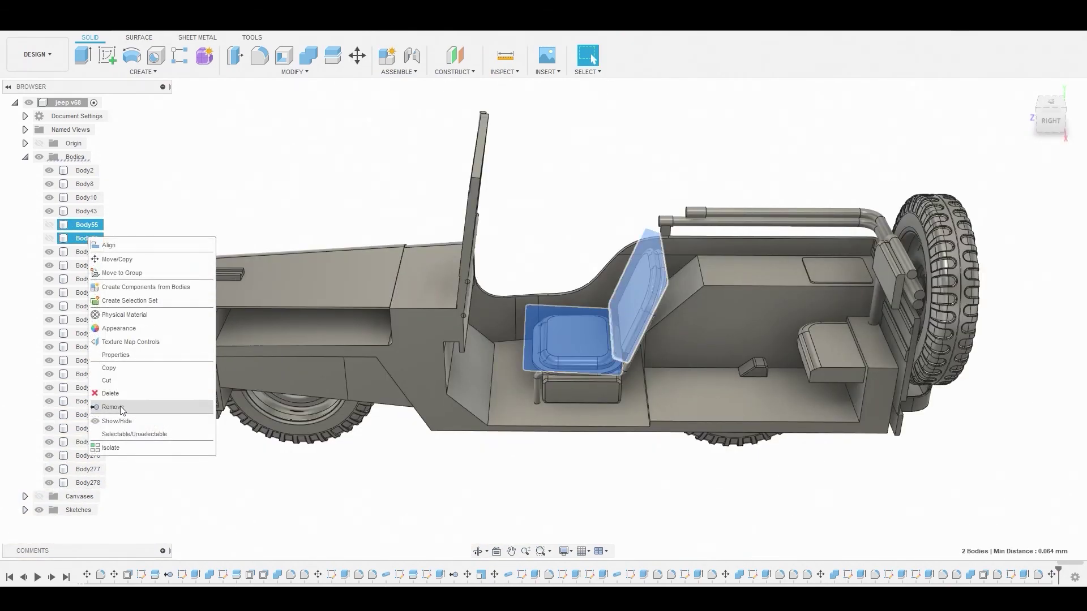